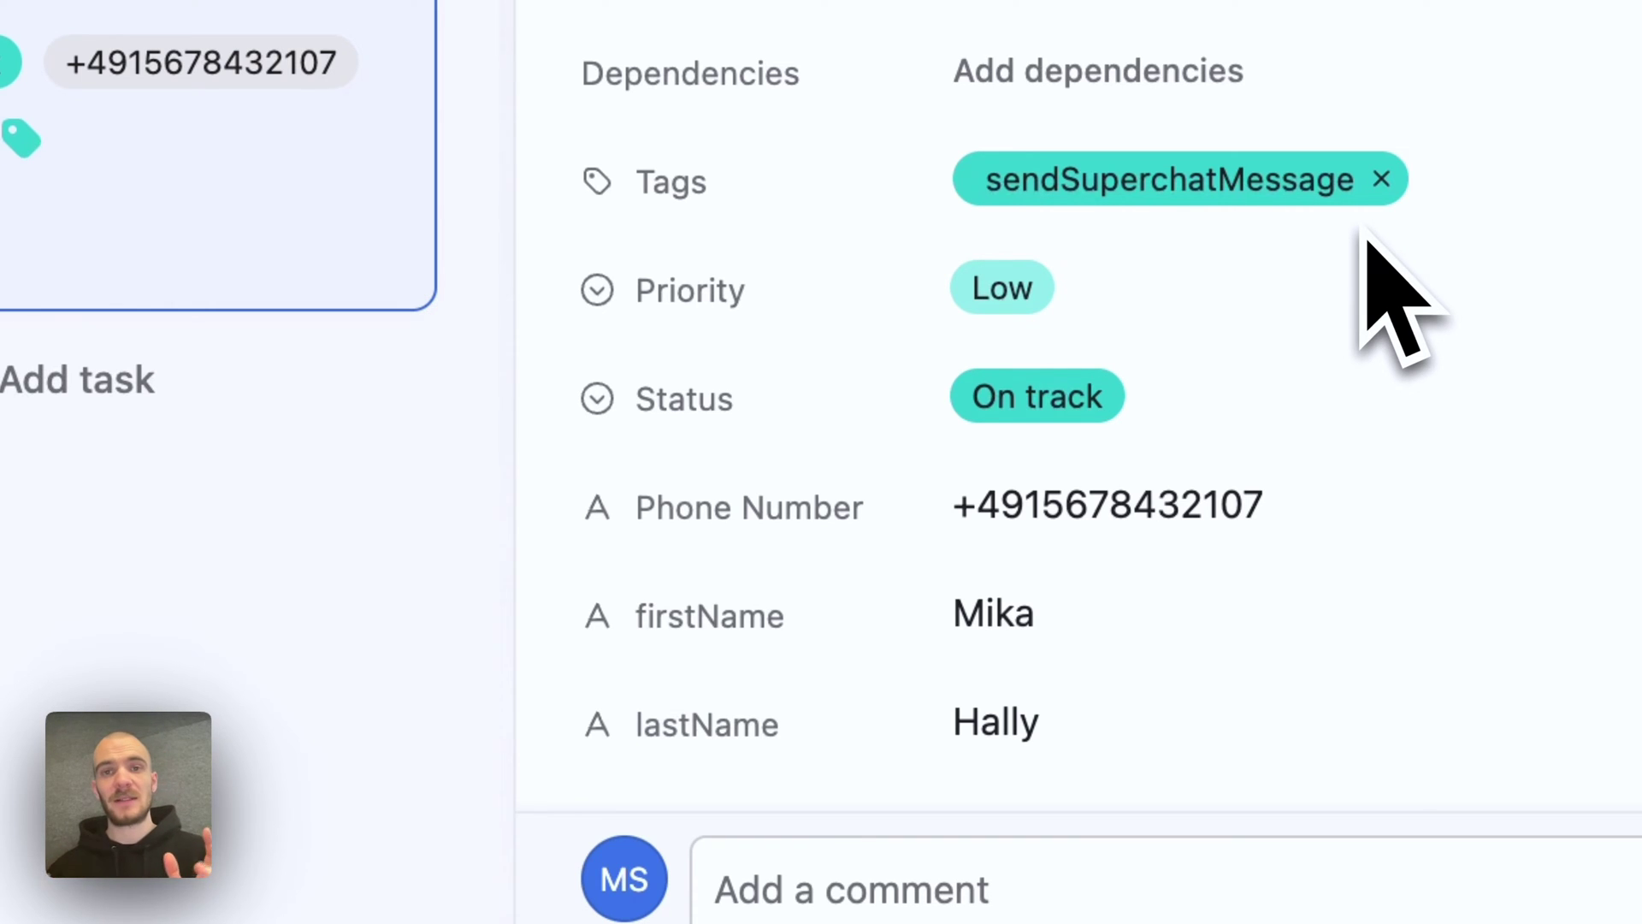
View the Superchat asanaFeedbackEn Marketing template in English, with its First name and Wildcard placeholders
scroll(1366, 241, down, 1)
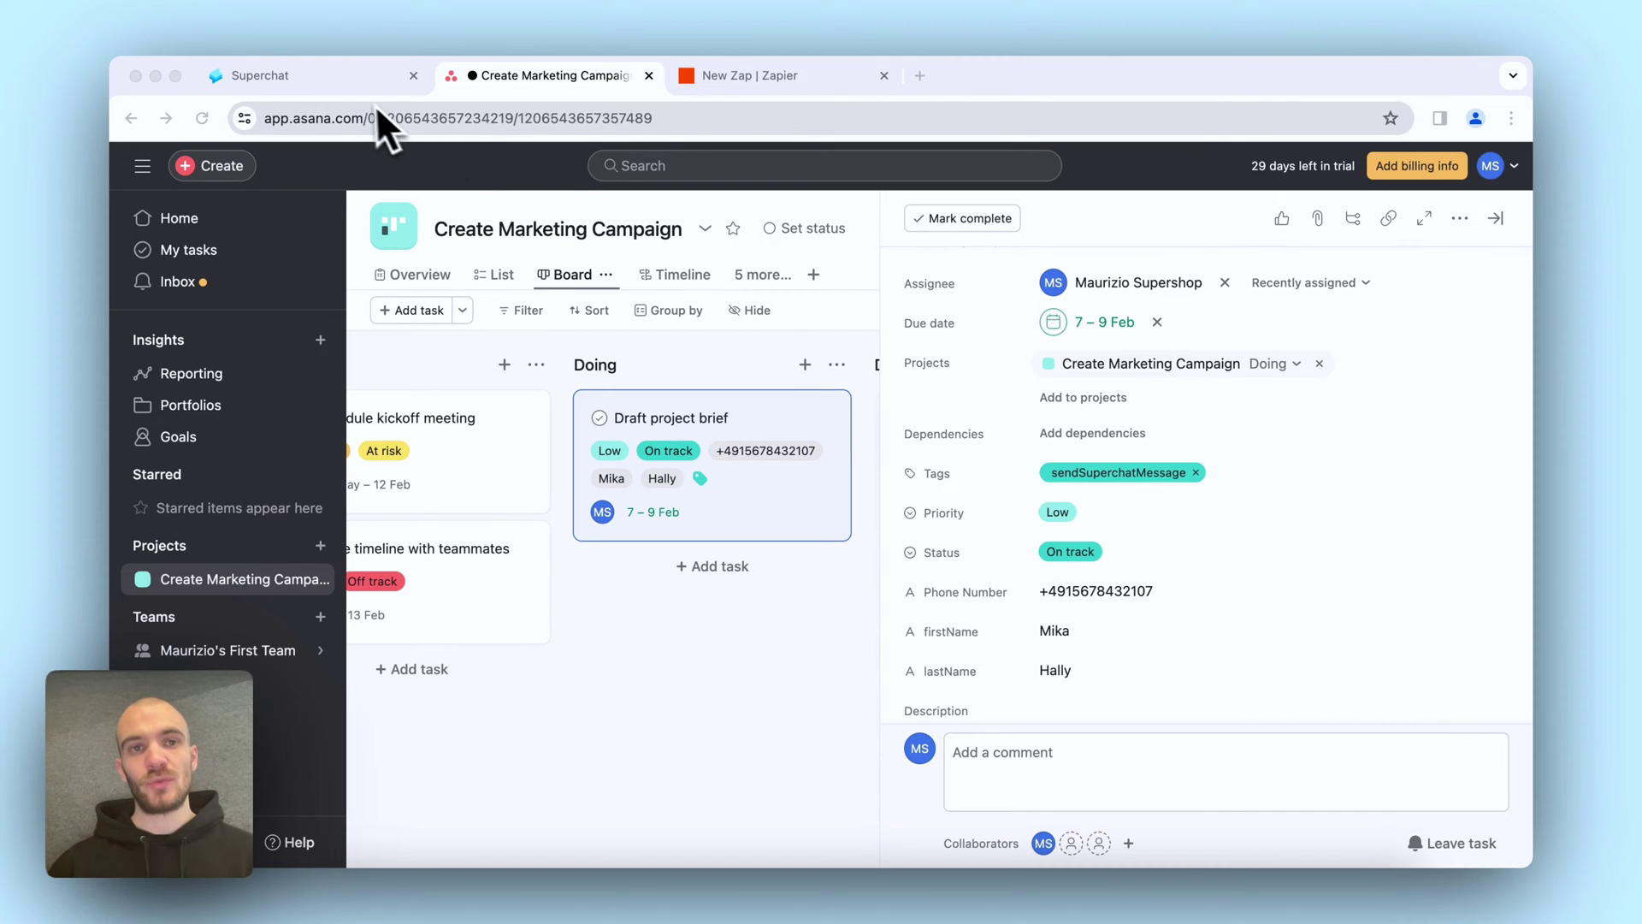
click(350, 89)
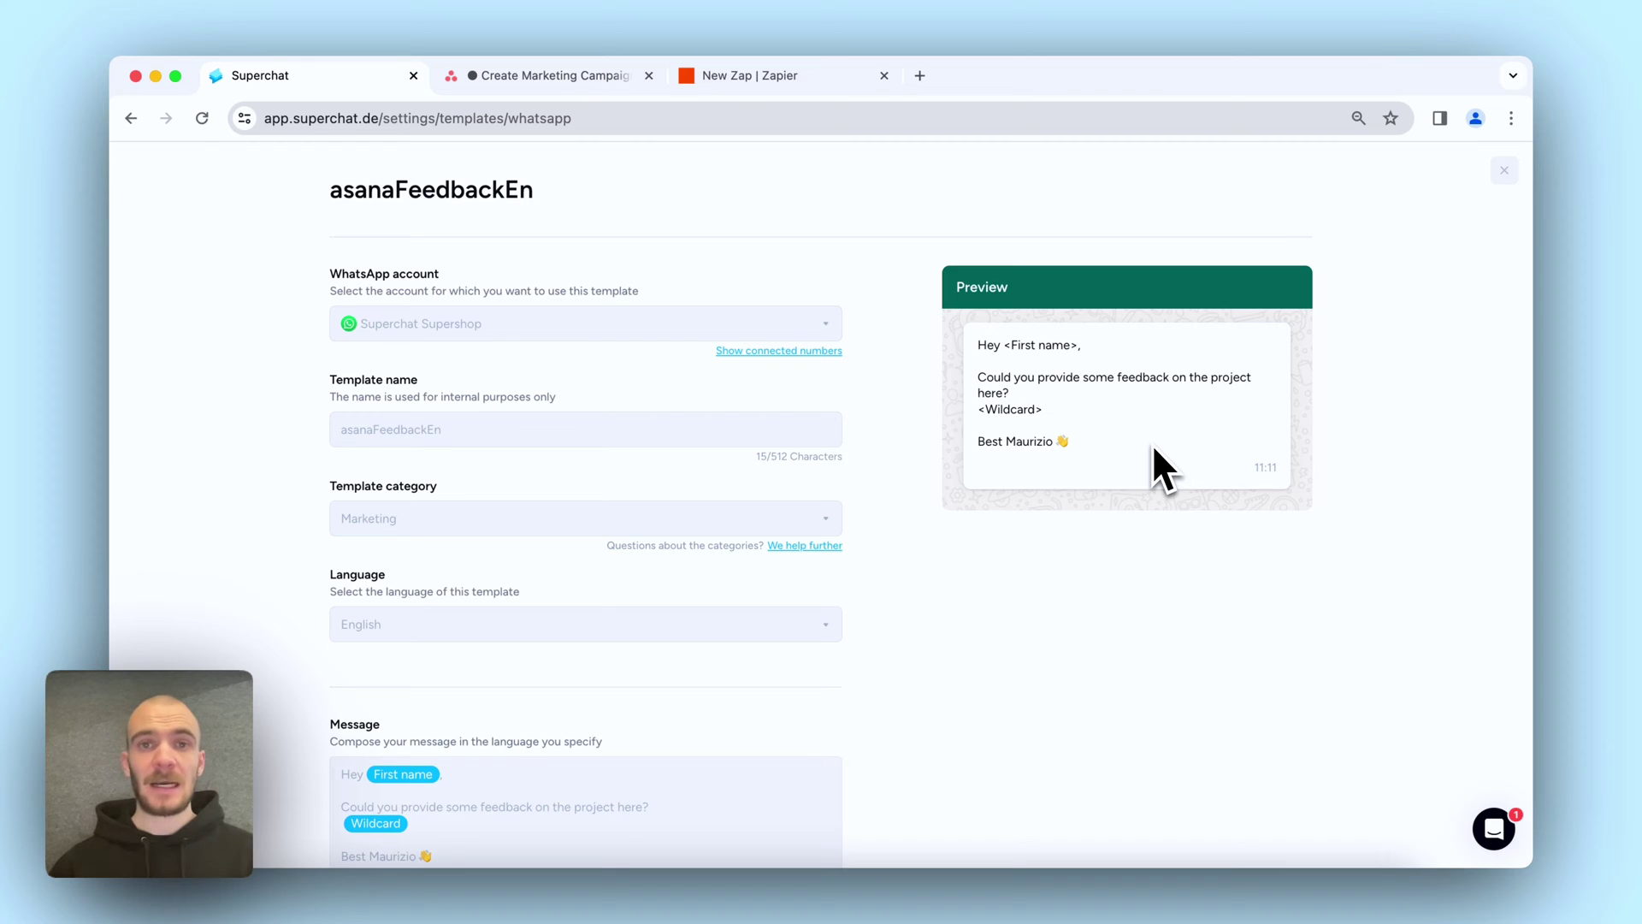
Set the Zap trigger to Asana's Tag Added to Task using the connected Asana account
click(712, 75)
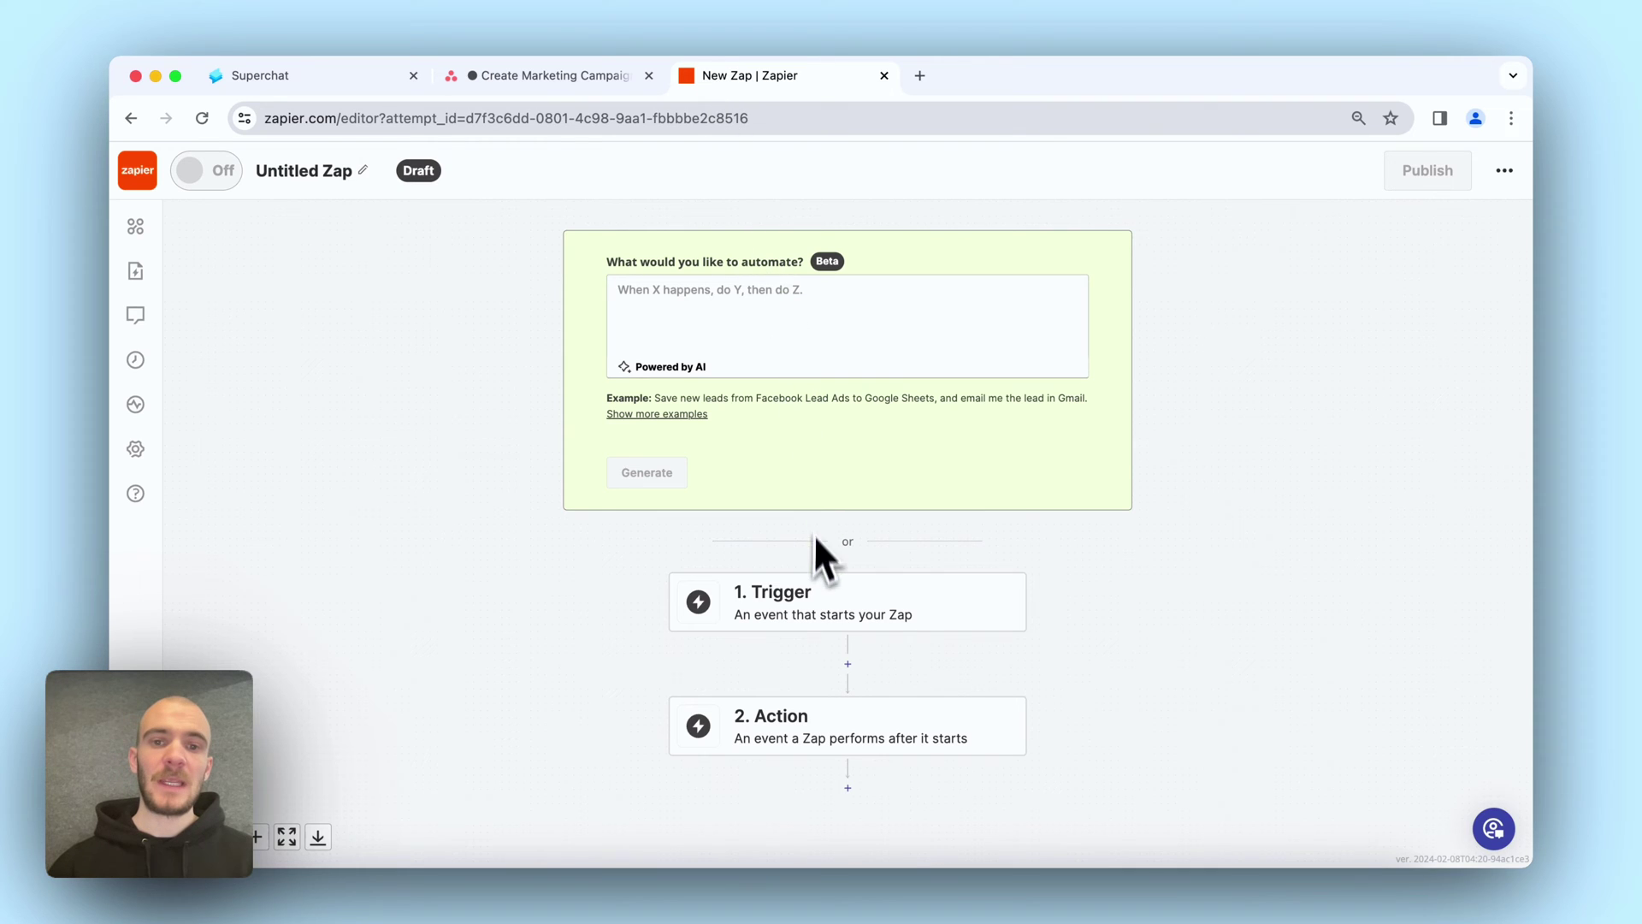
click(816, 601)
click(496, 443)
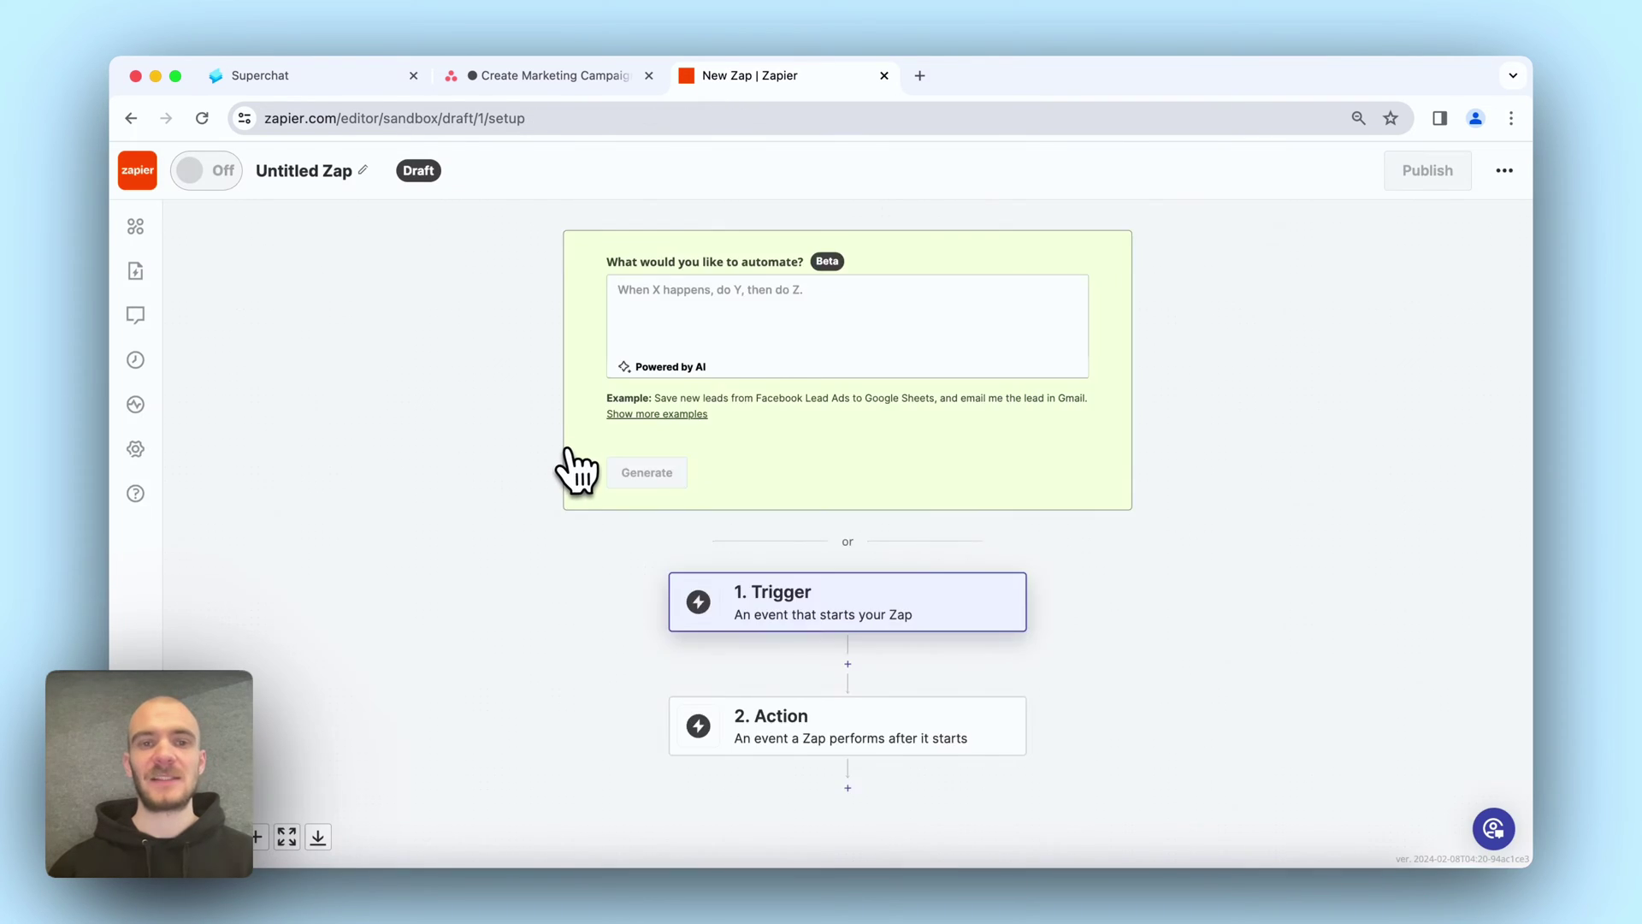
click(1177, 431)
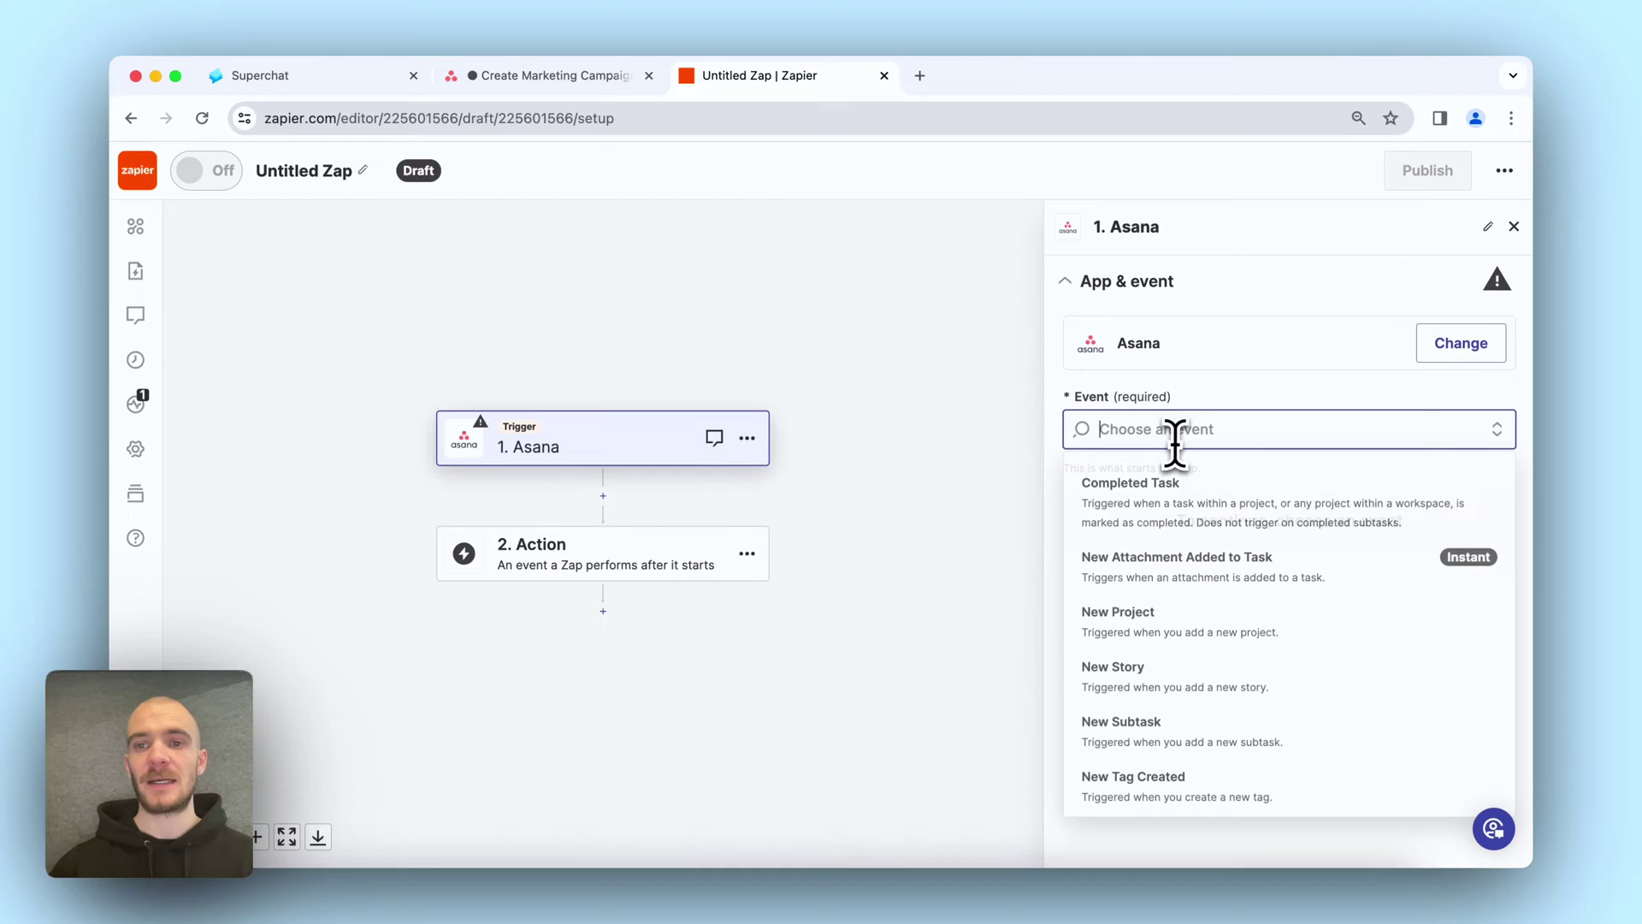
scroll(1202, 599, down, 5)
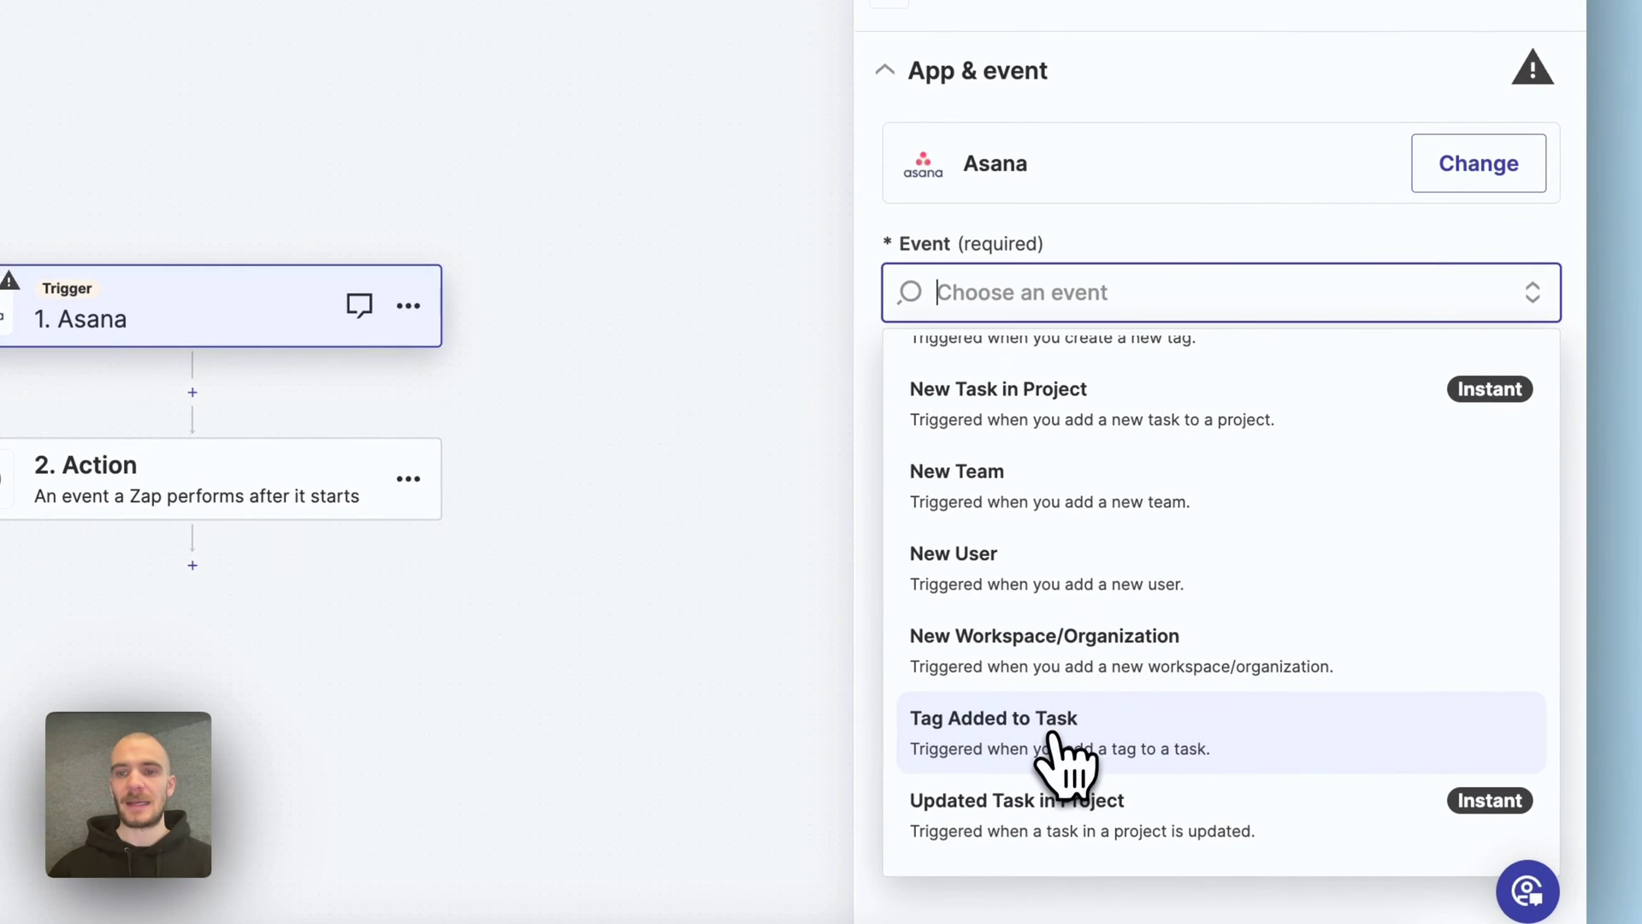
click(1107, 735)
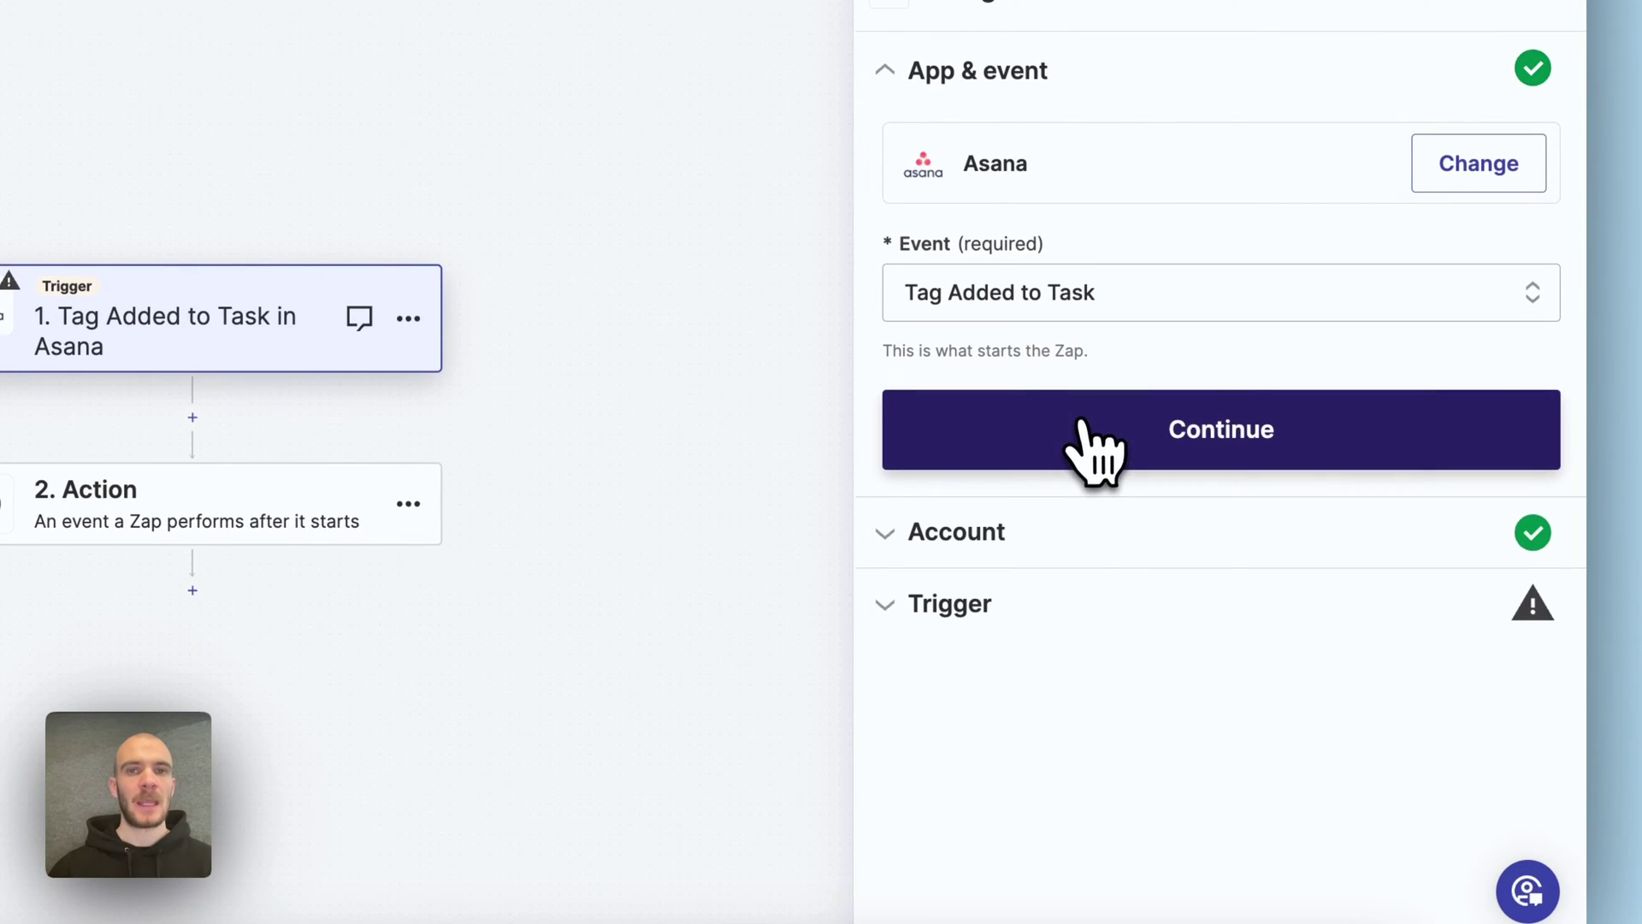
click(1083, 453)
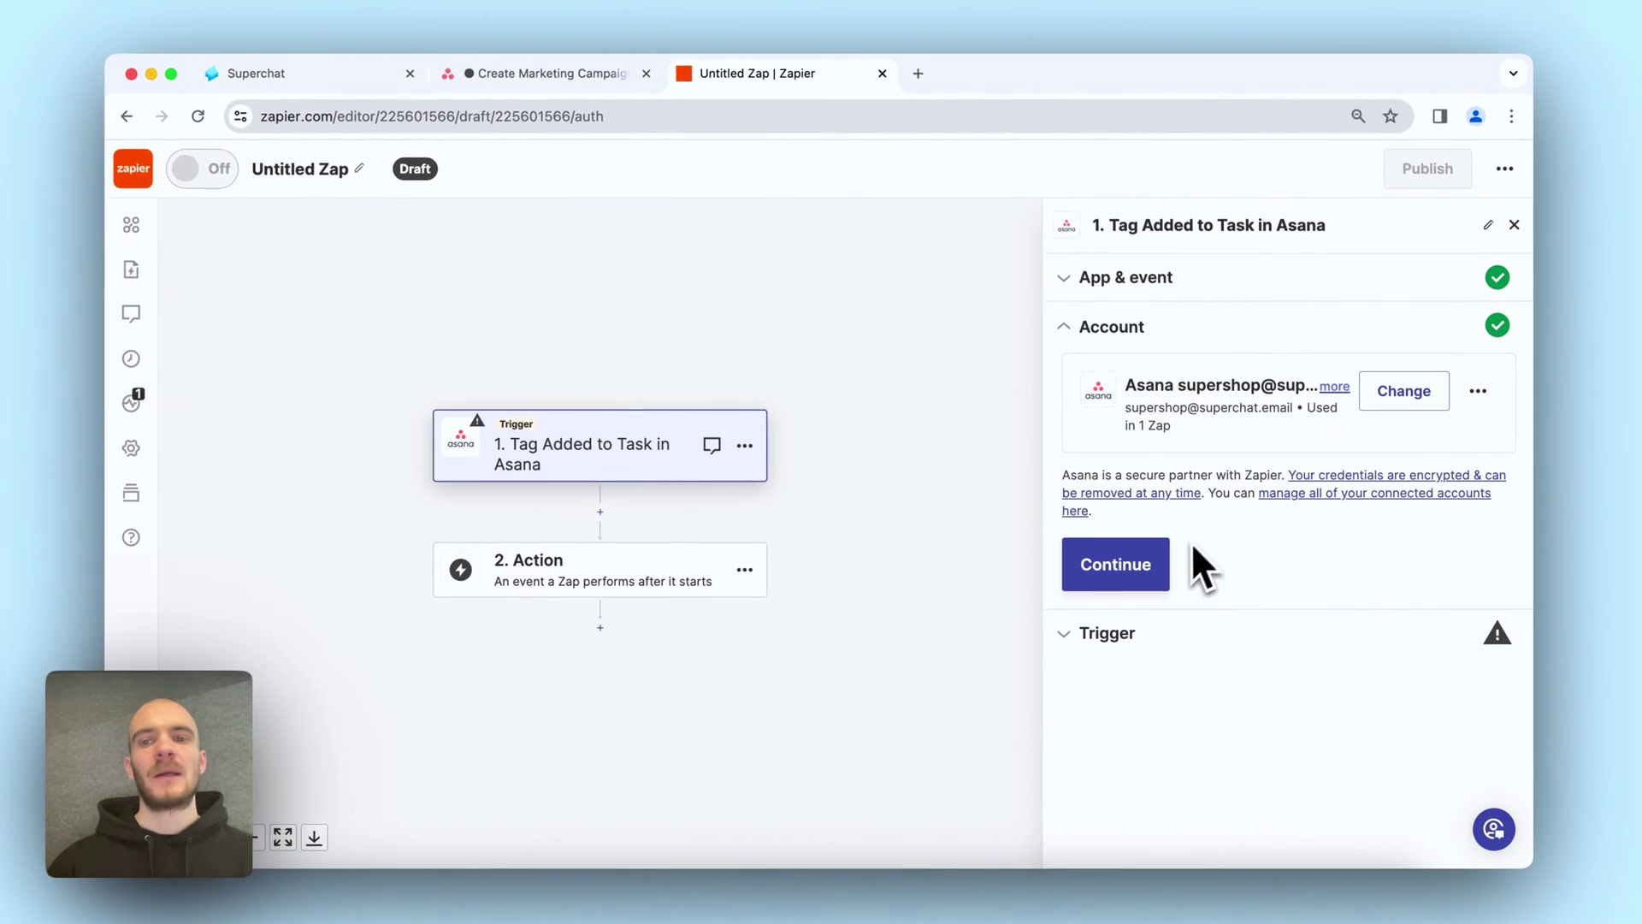
click(1116, 571)
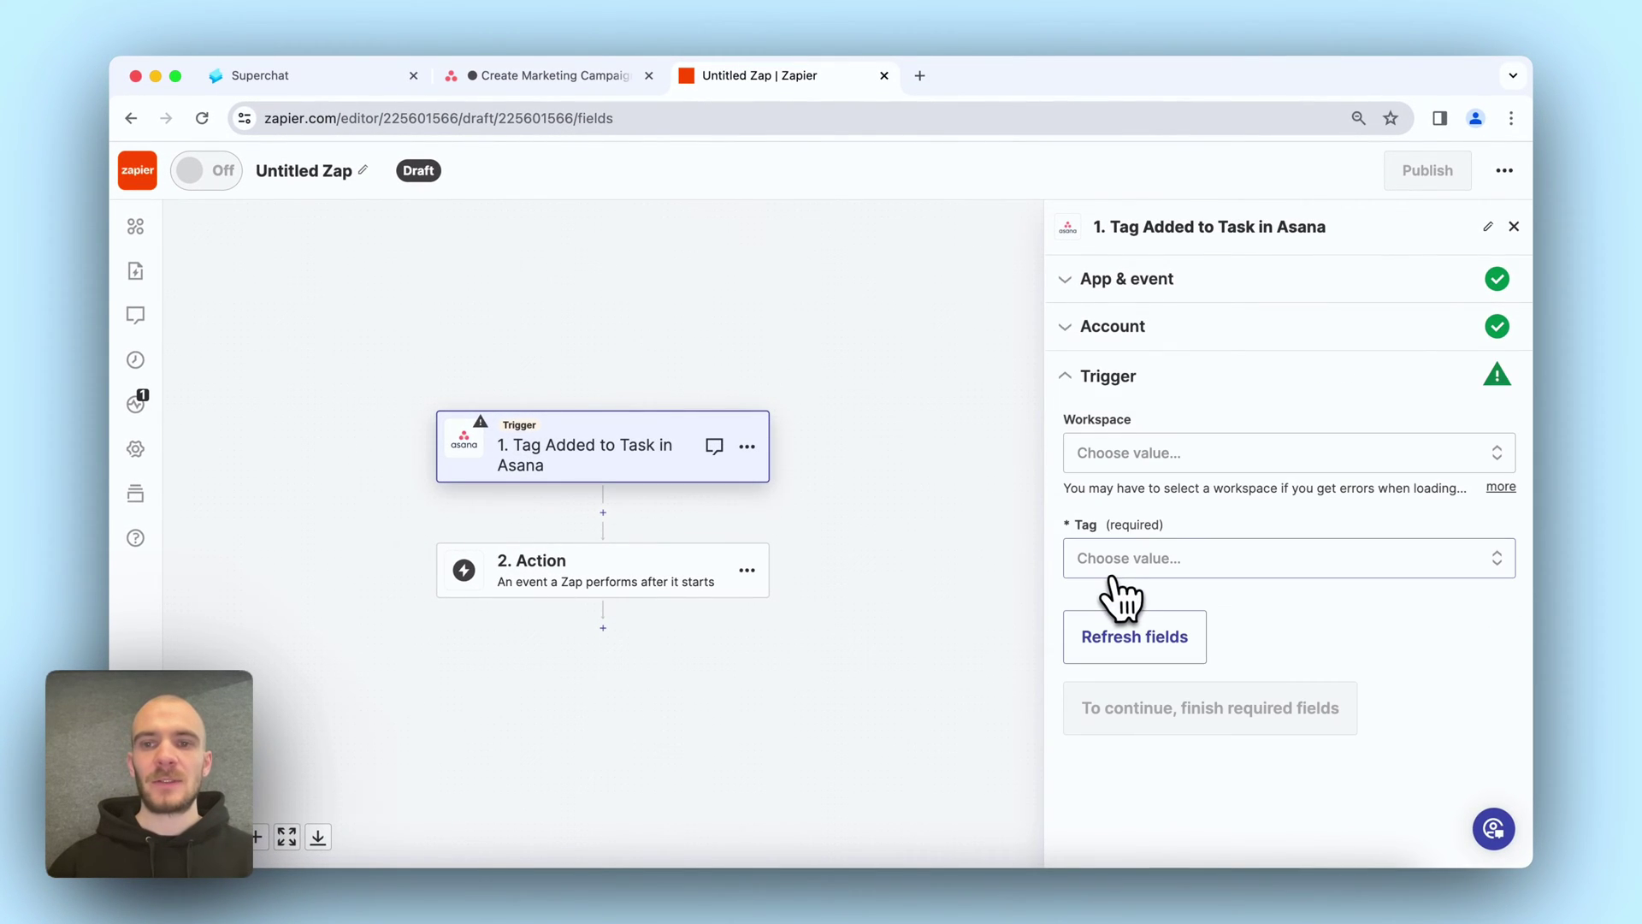
Configure the trigger for the only workspace and the sendSuperchatMessage tag
click(1156, 458)
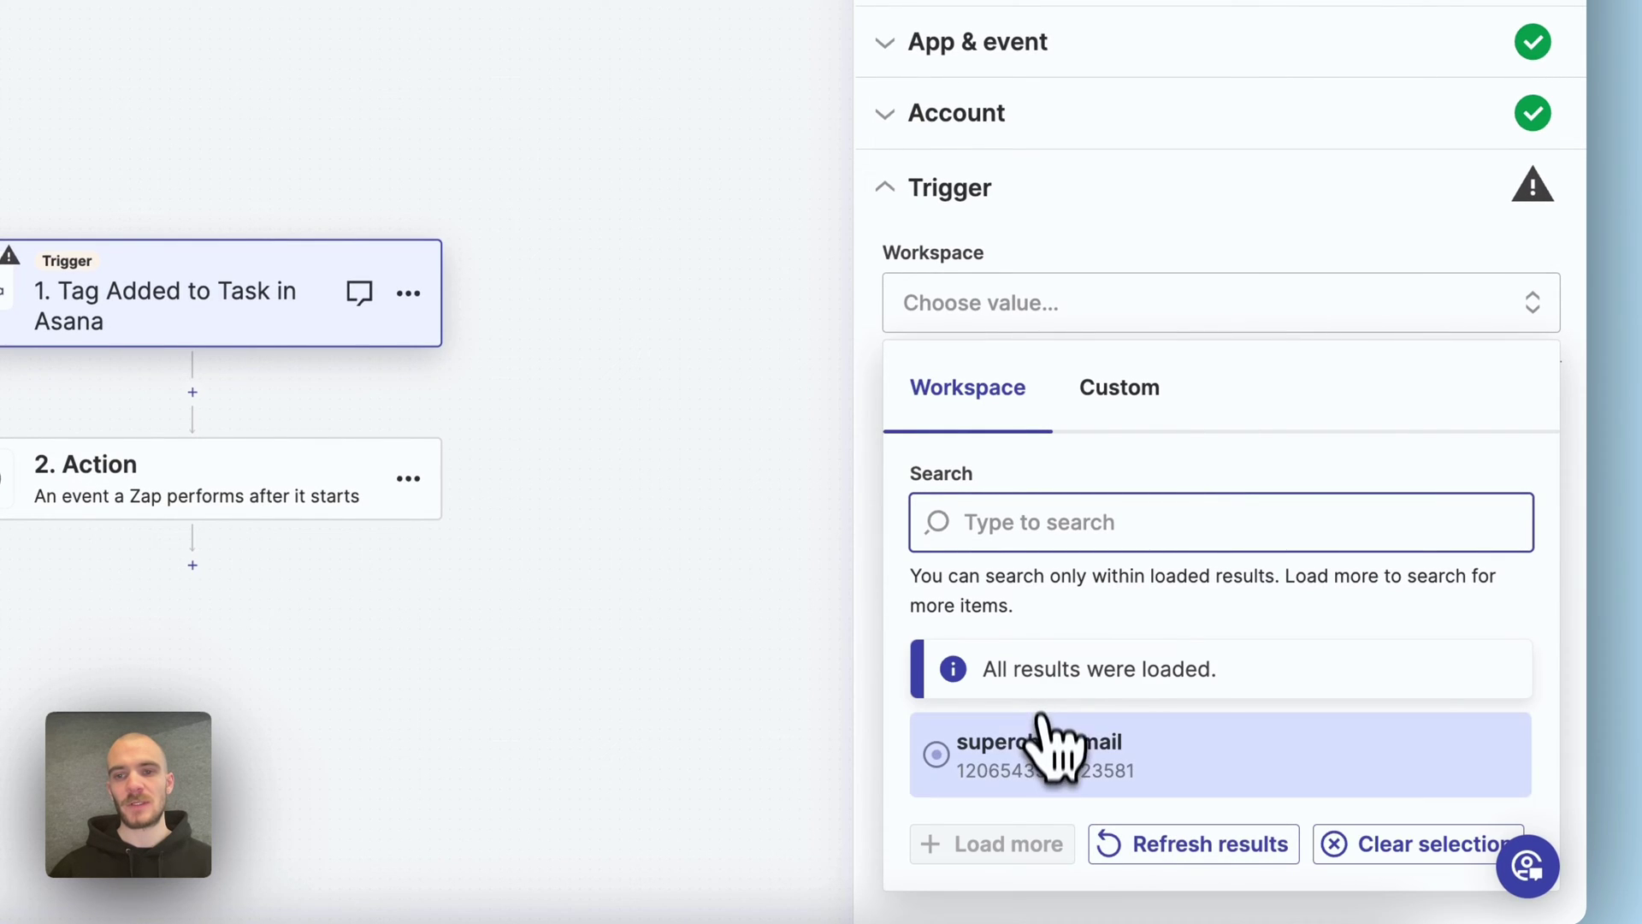
click(1052, 737)
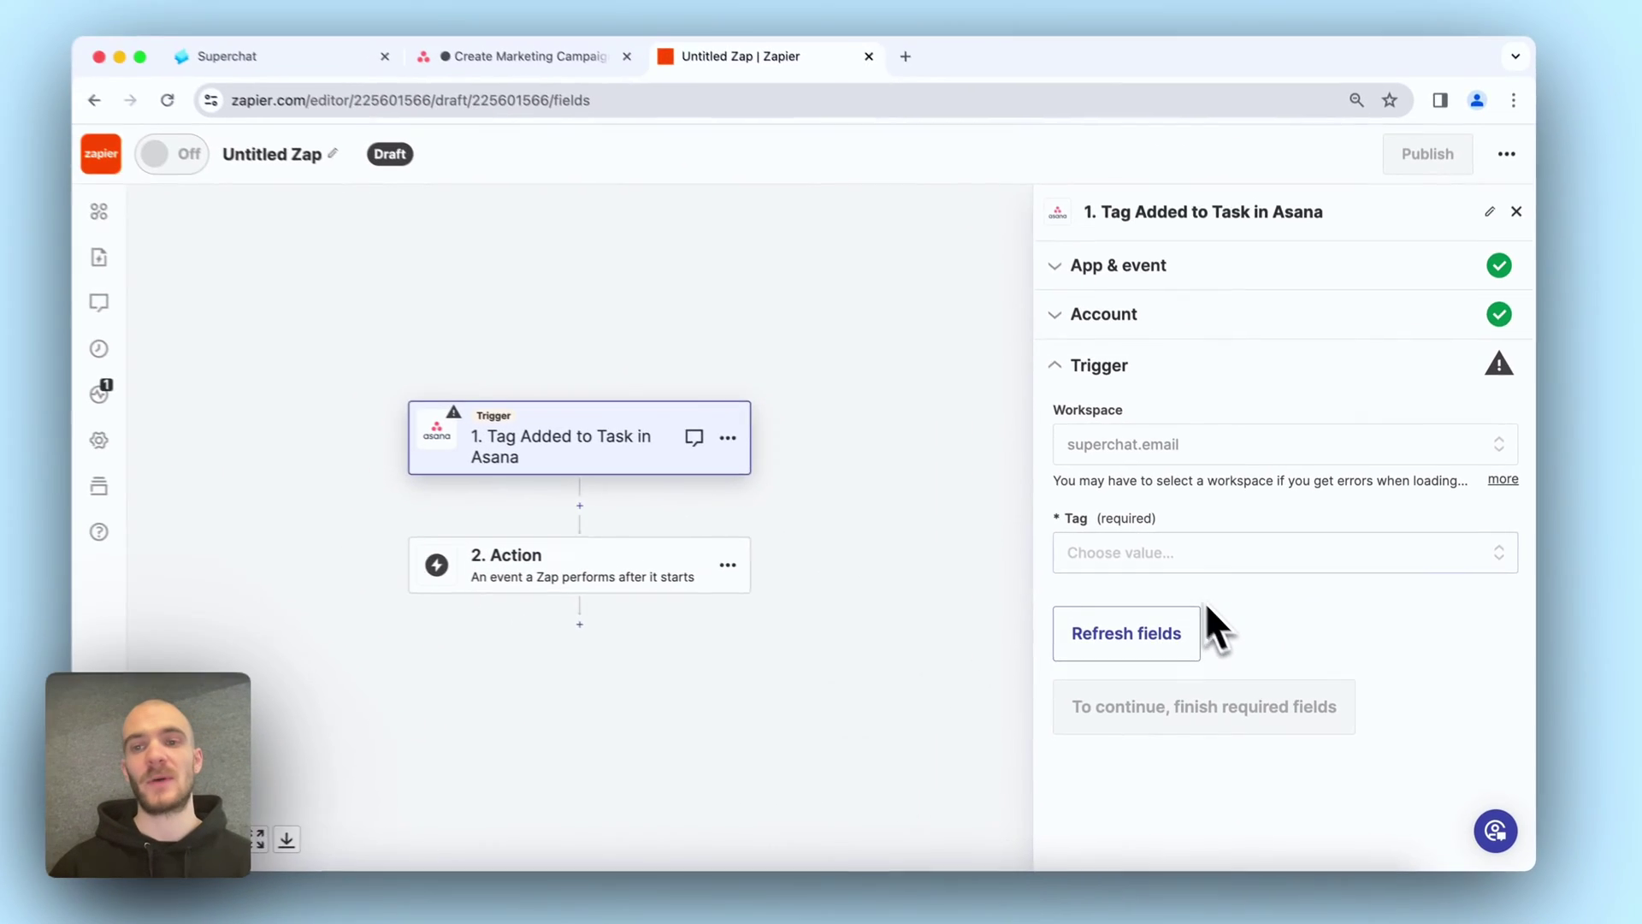
click(1060, 471)
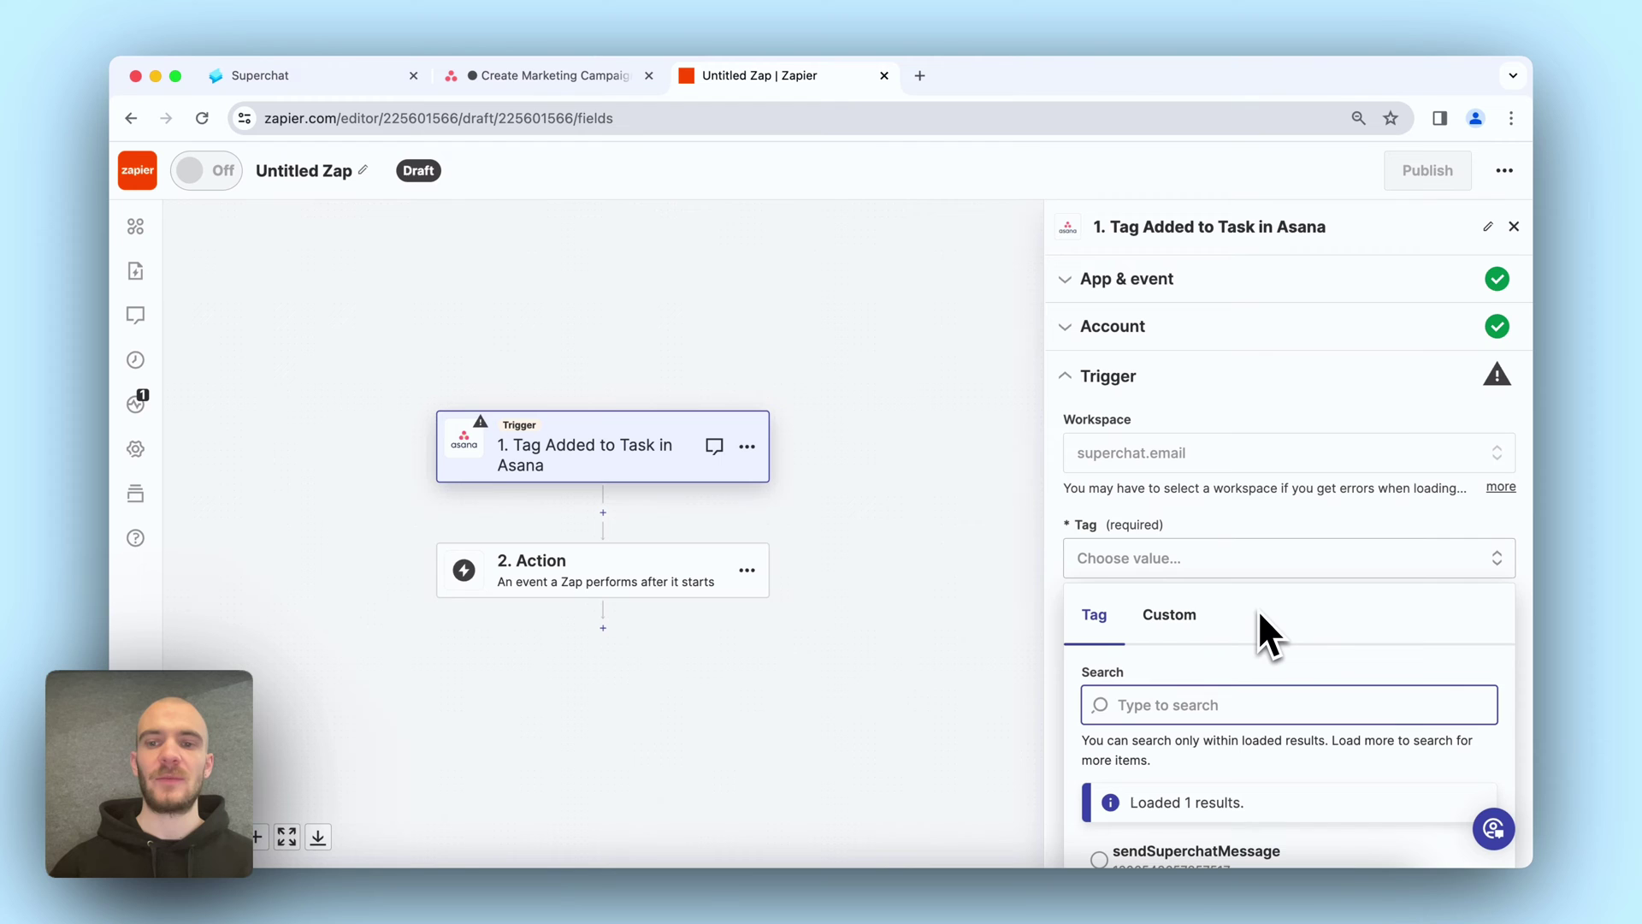
scroll(1274, 560, down, 1)
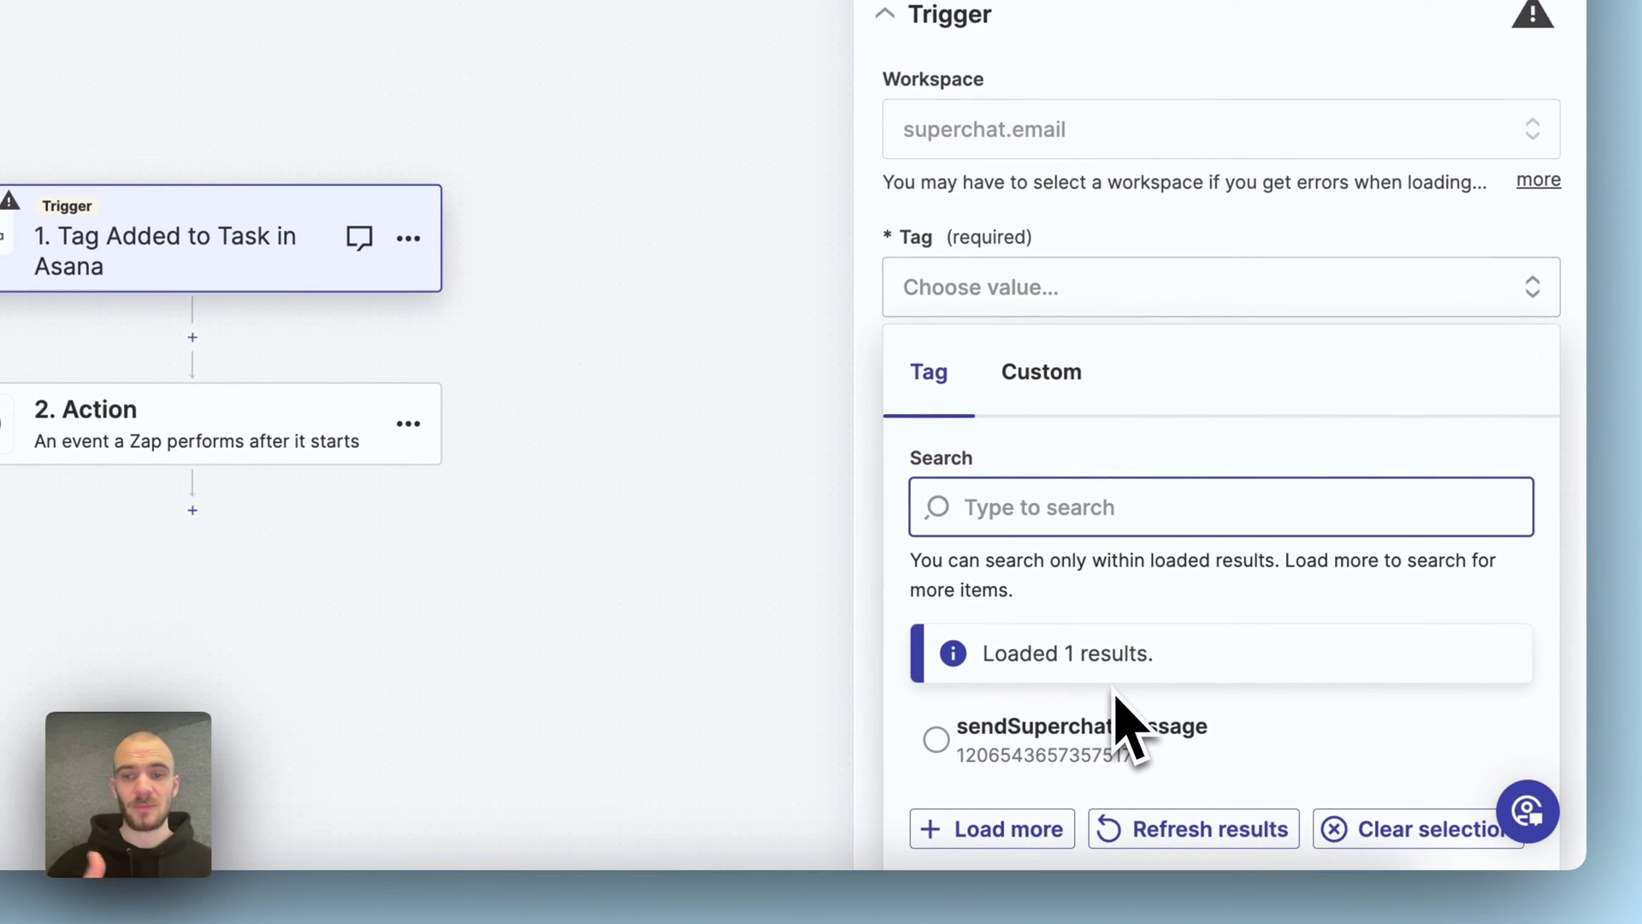
click(1059, 751)
click(1231, 554)
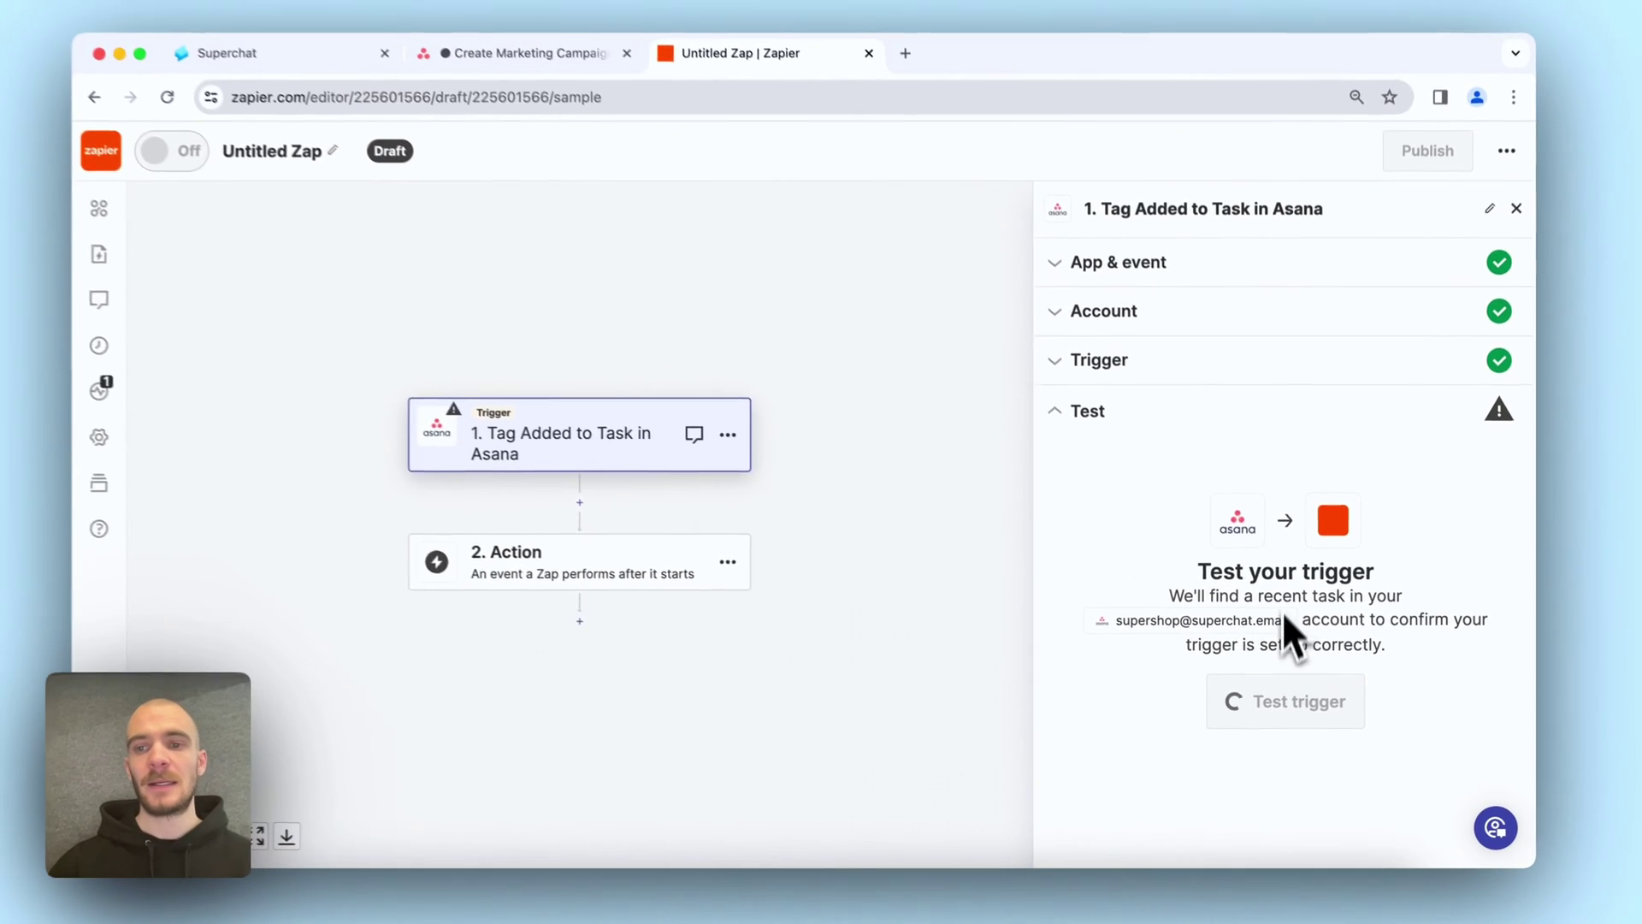
Test the trigger and continue with the found Task A sample record
click(1294, 714)
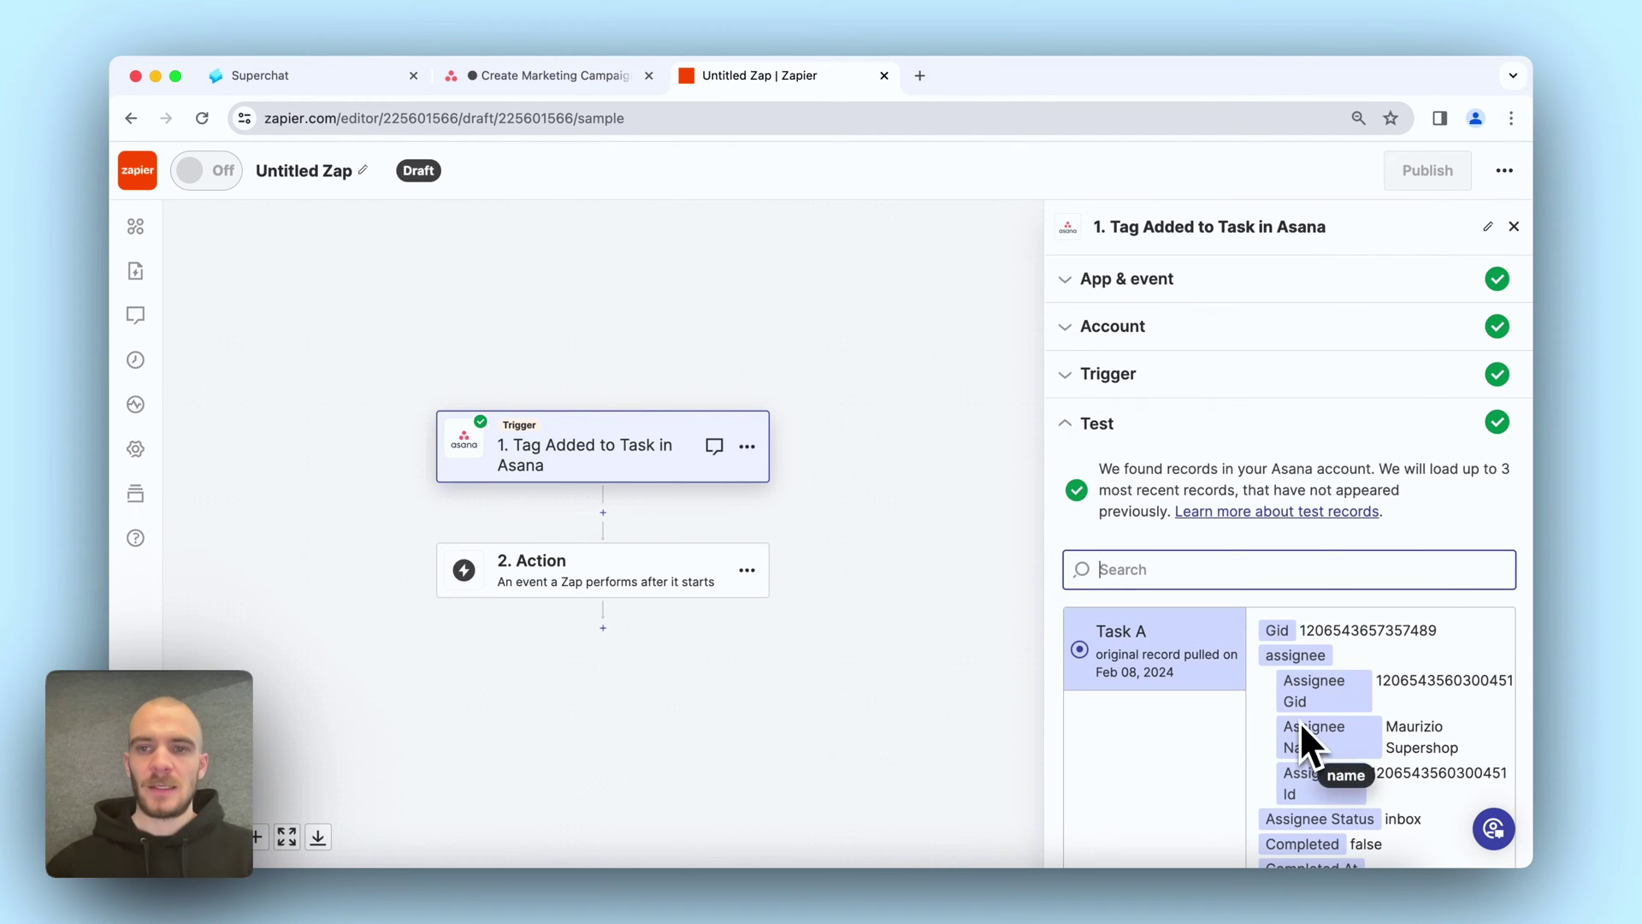
scroll(1313, 509, down, 3)
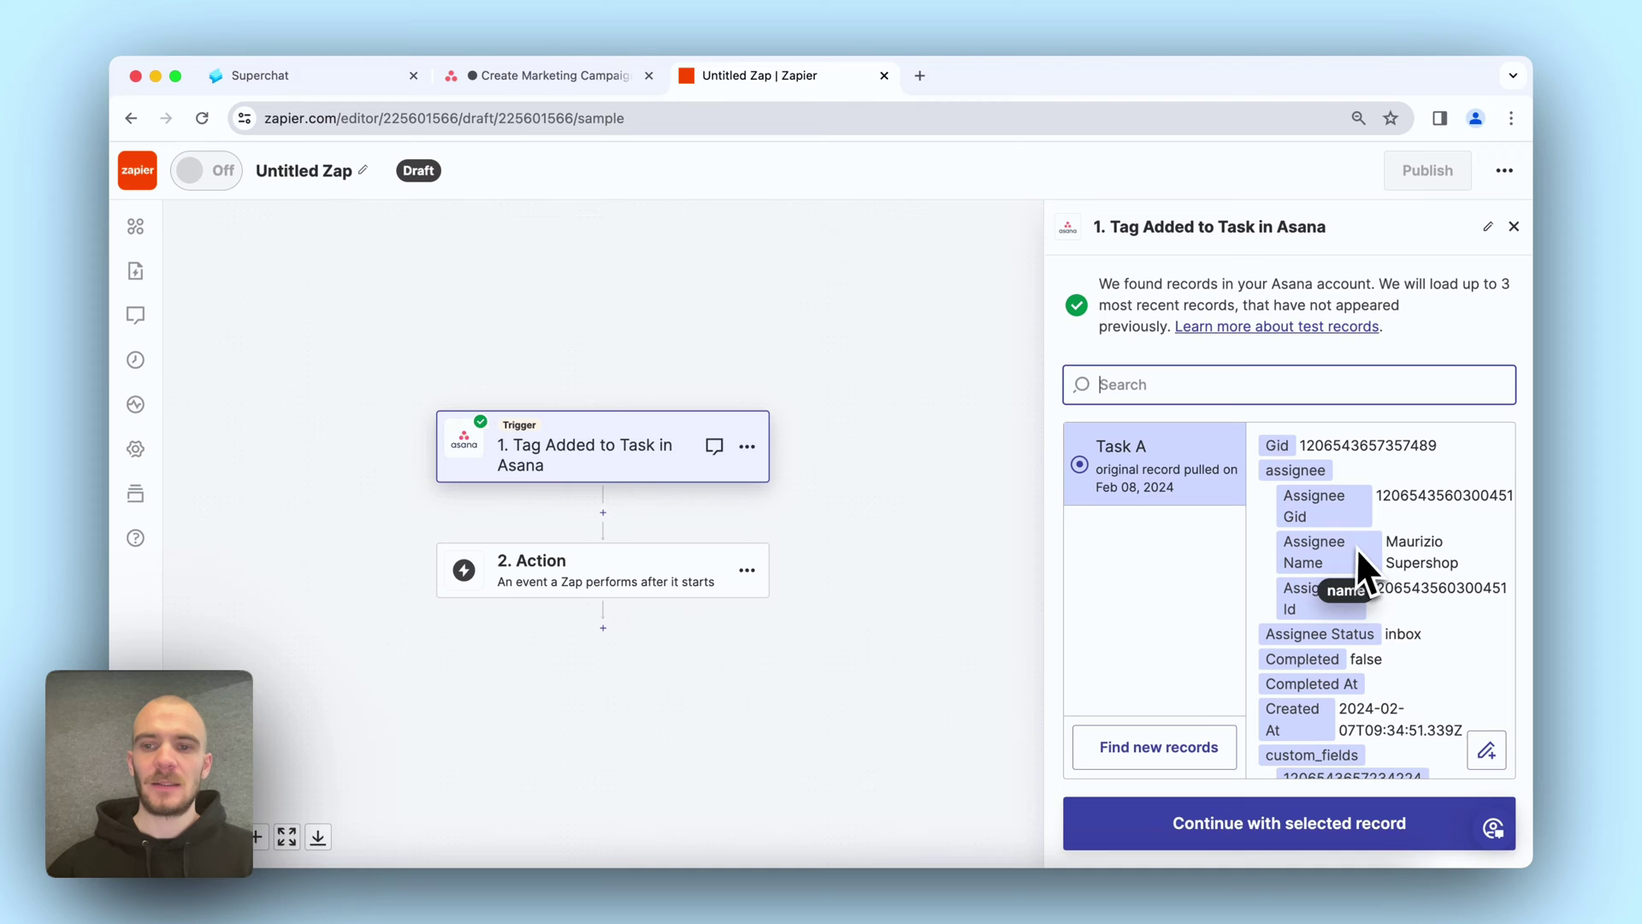
click(1297, 820)
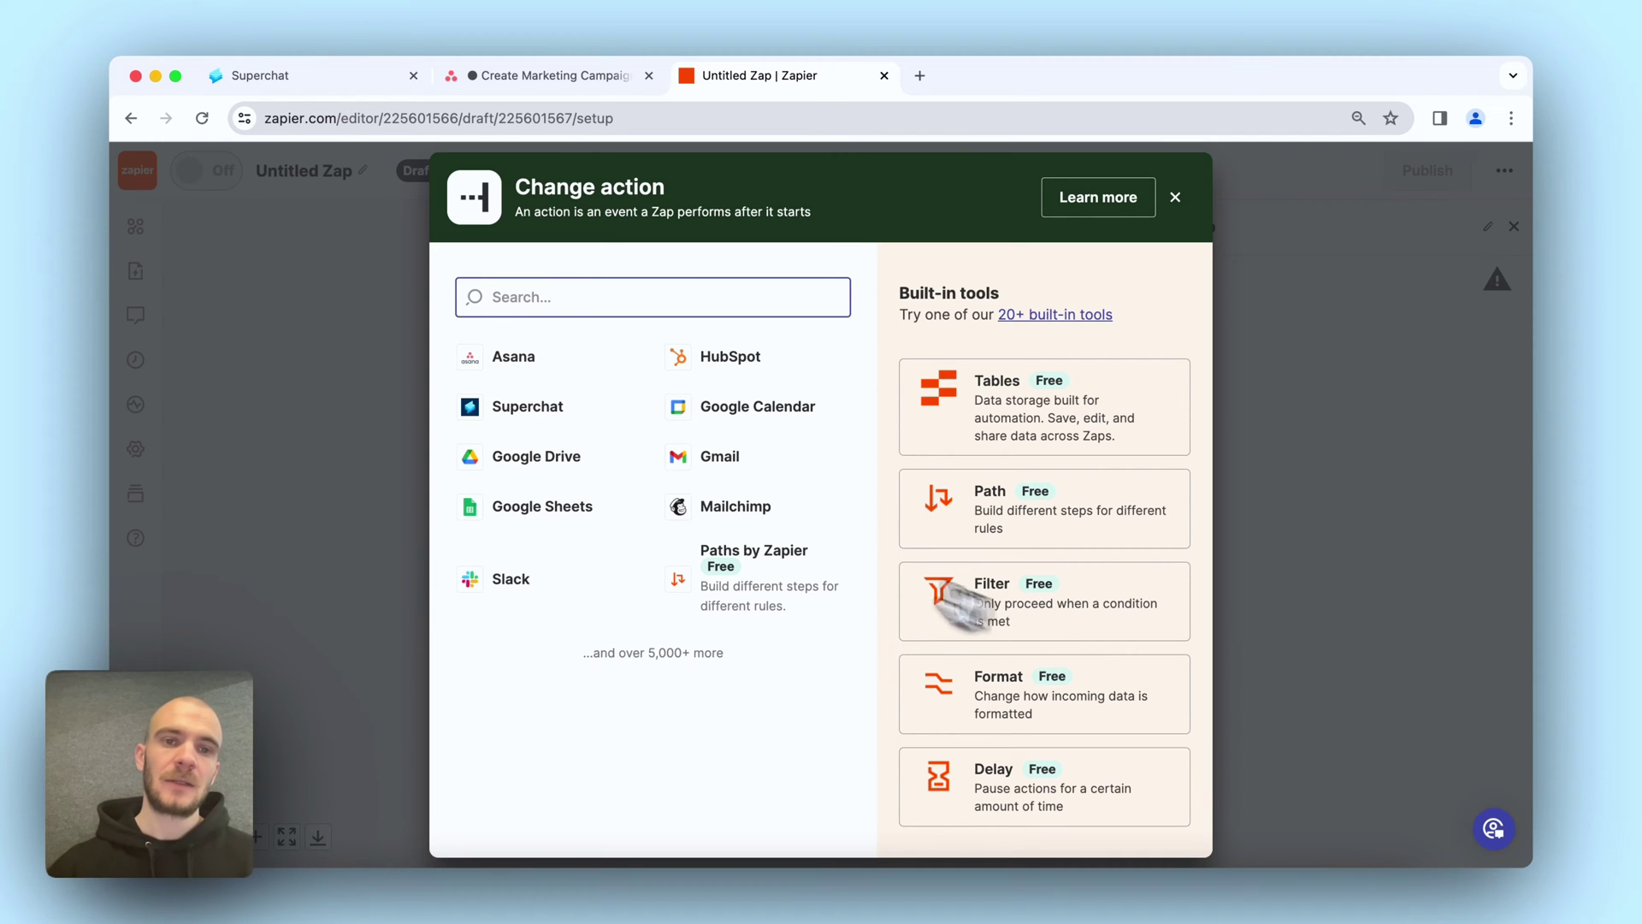
Add a Superchat Send WhatsApp Template action using the connected Superchat account
click(554, 411)
click(1271, 432)
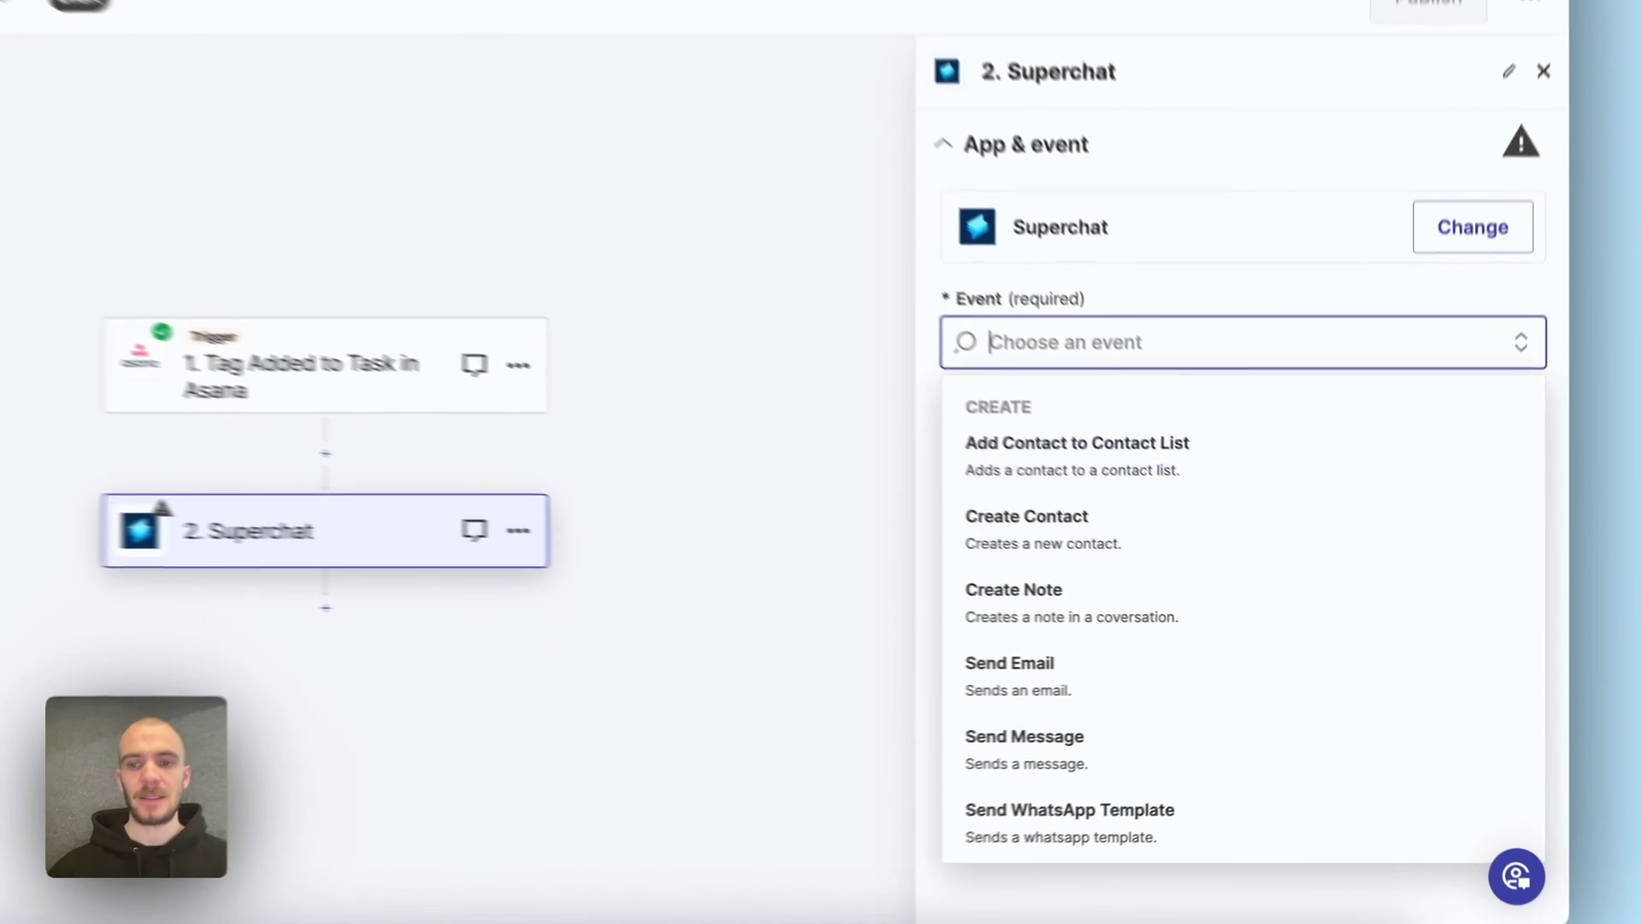
scroll(1209, 678, down, 2)
click(1082, 817)
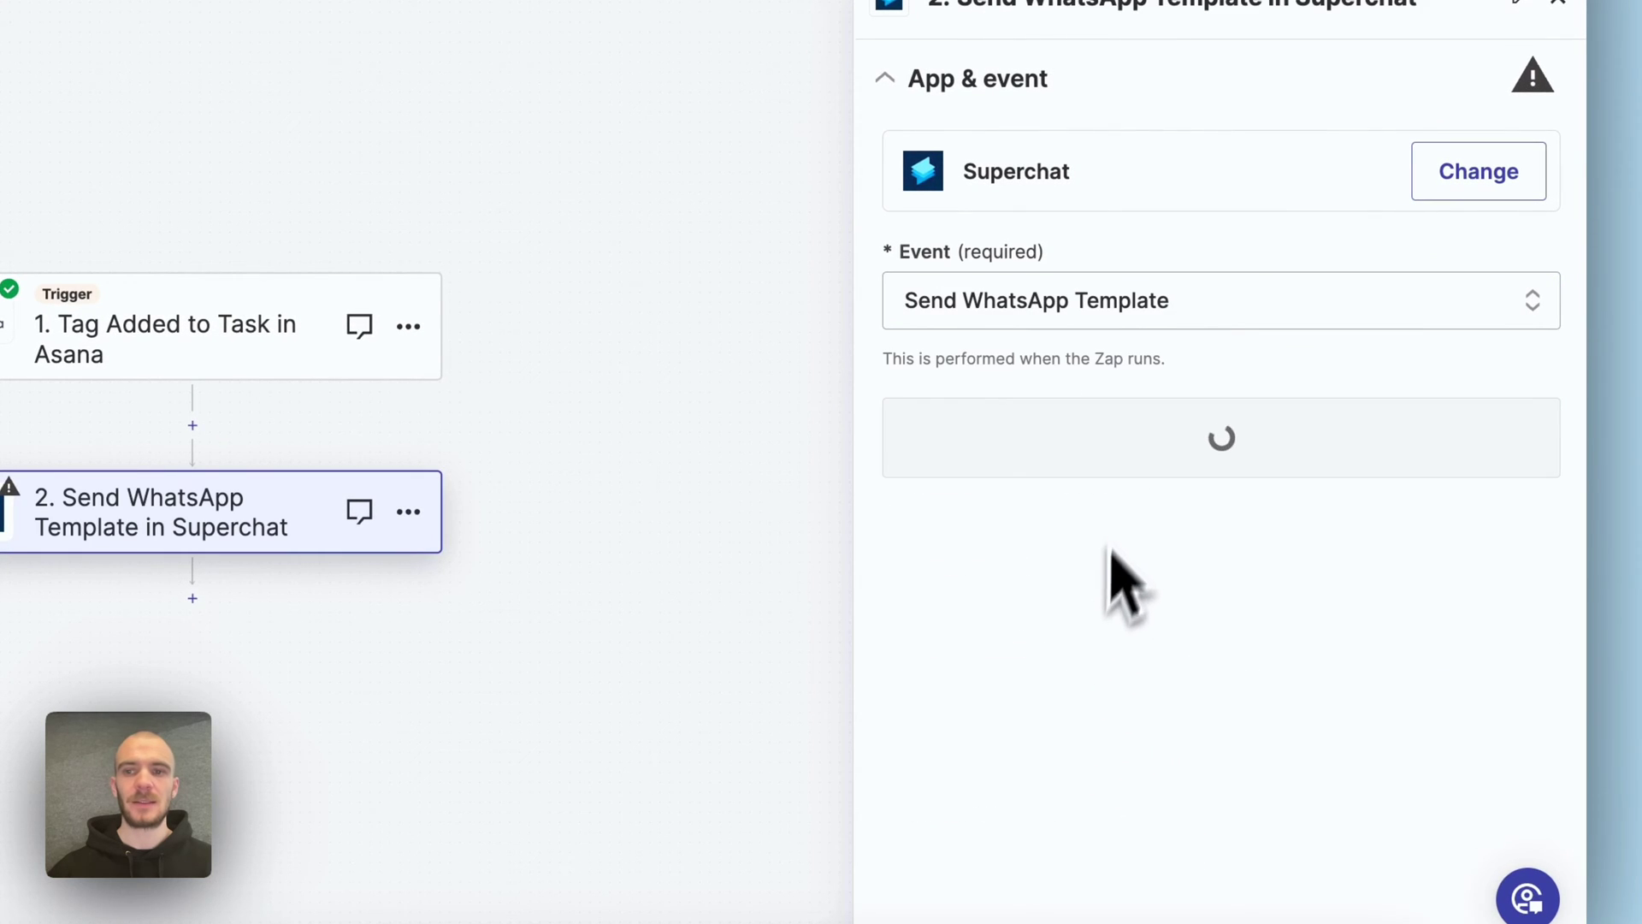
click(1170, 467)
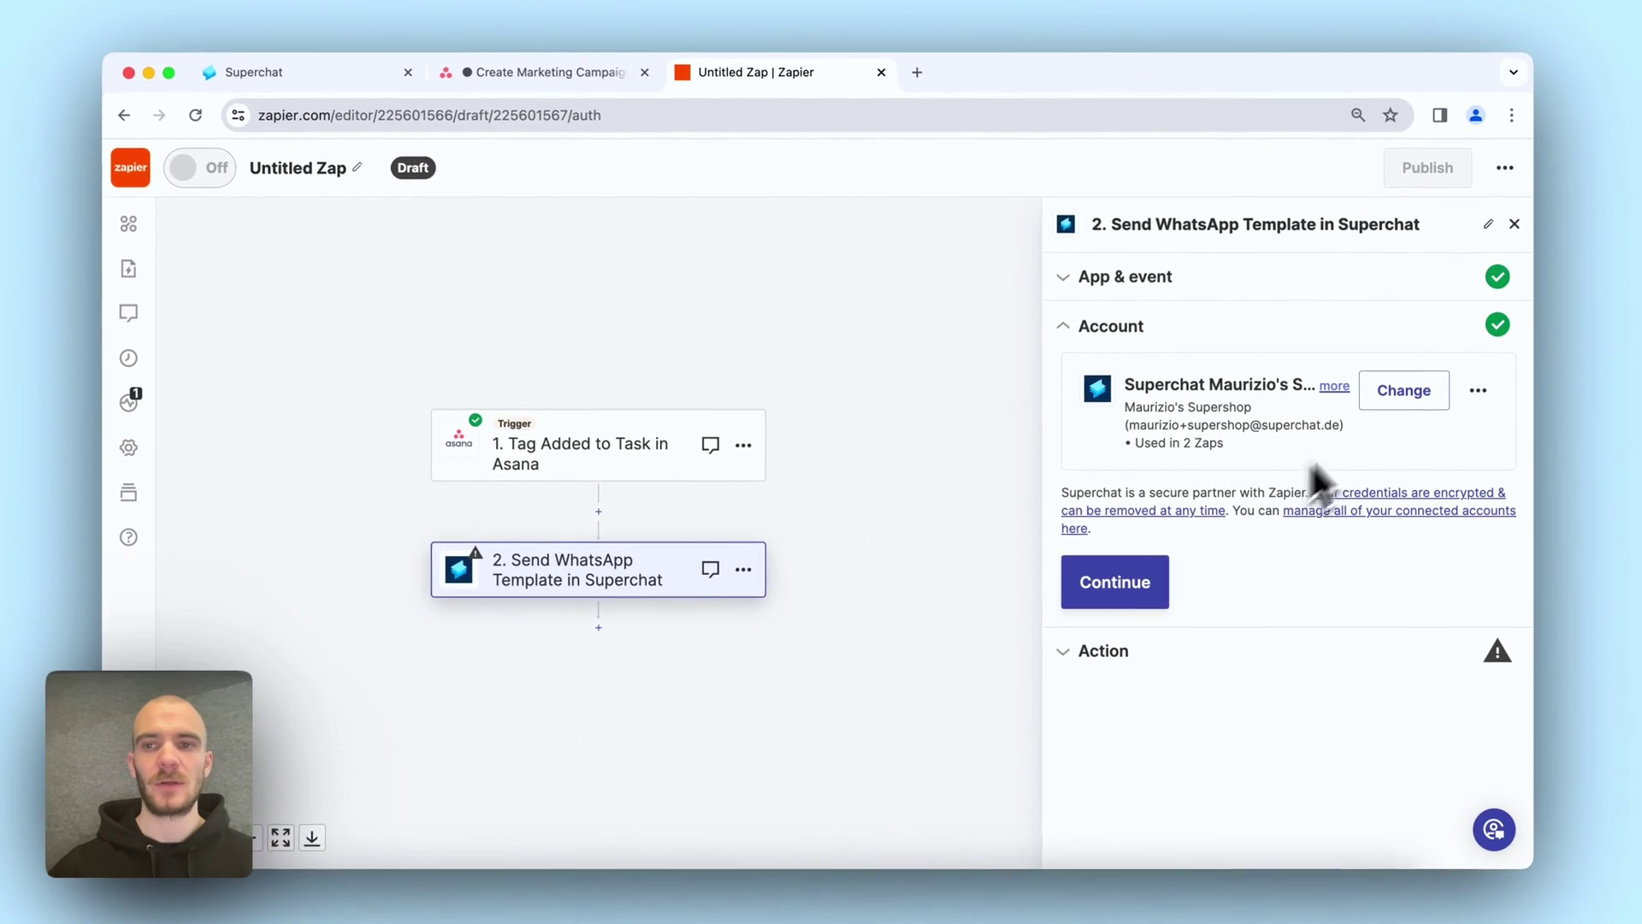
click(1159, 590)
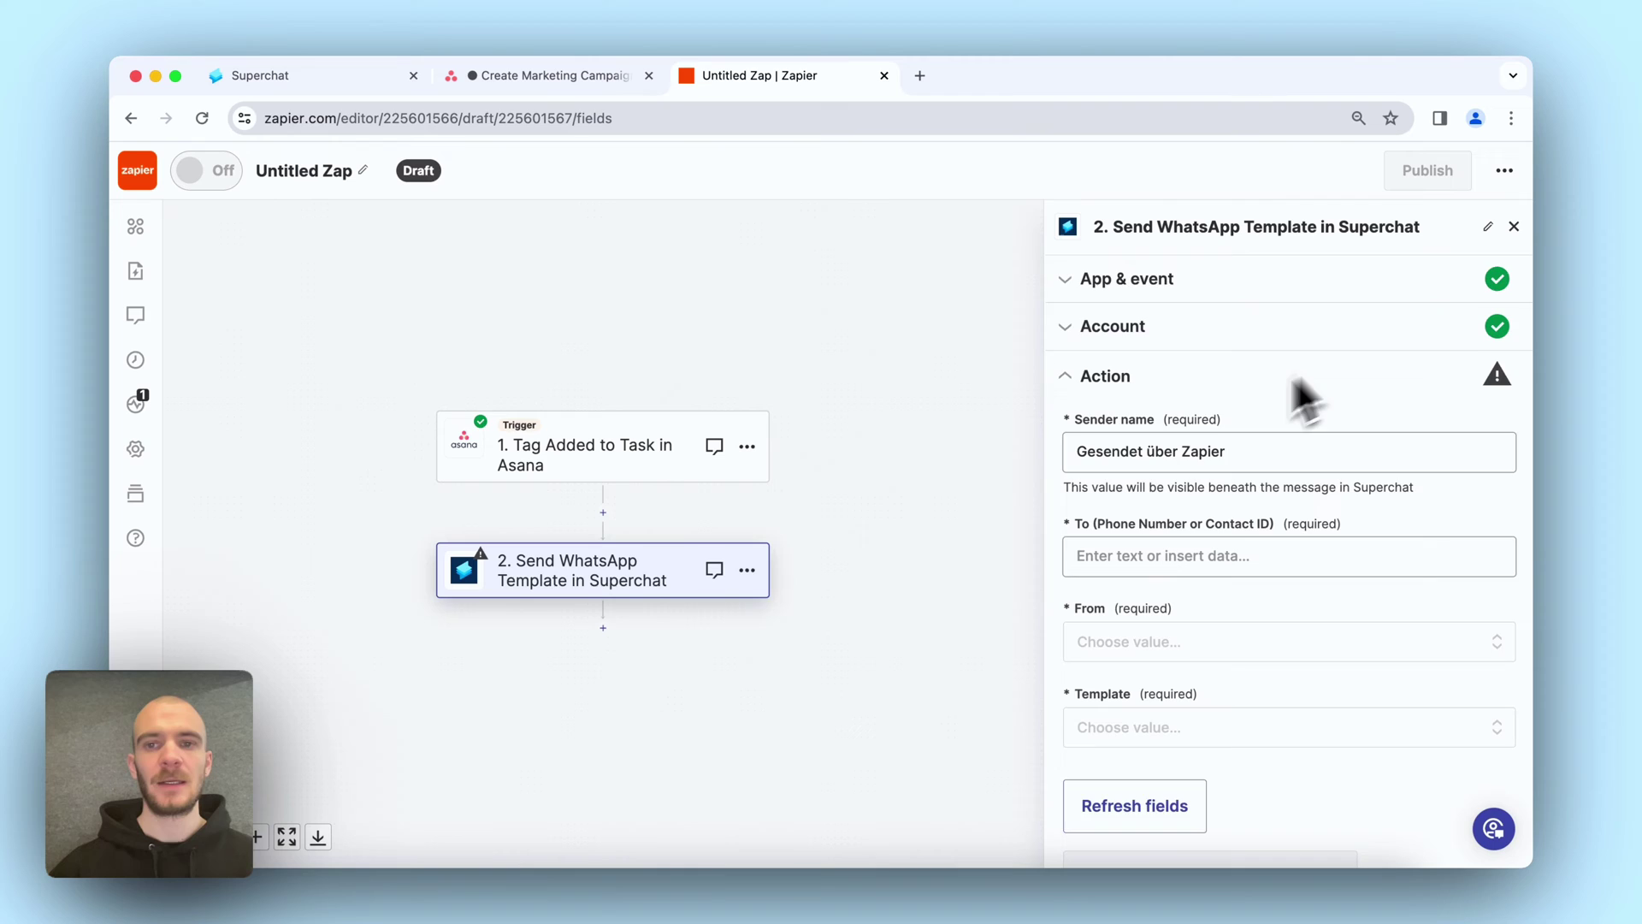
Map the To field to the Asana task's phone-number Custom Fields Text Value, found by searching its digits
scroll(1265, 419, down, 1)
click(1199, 503)
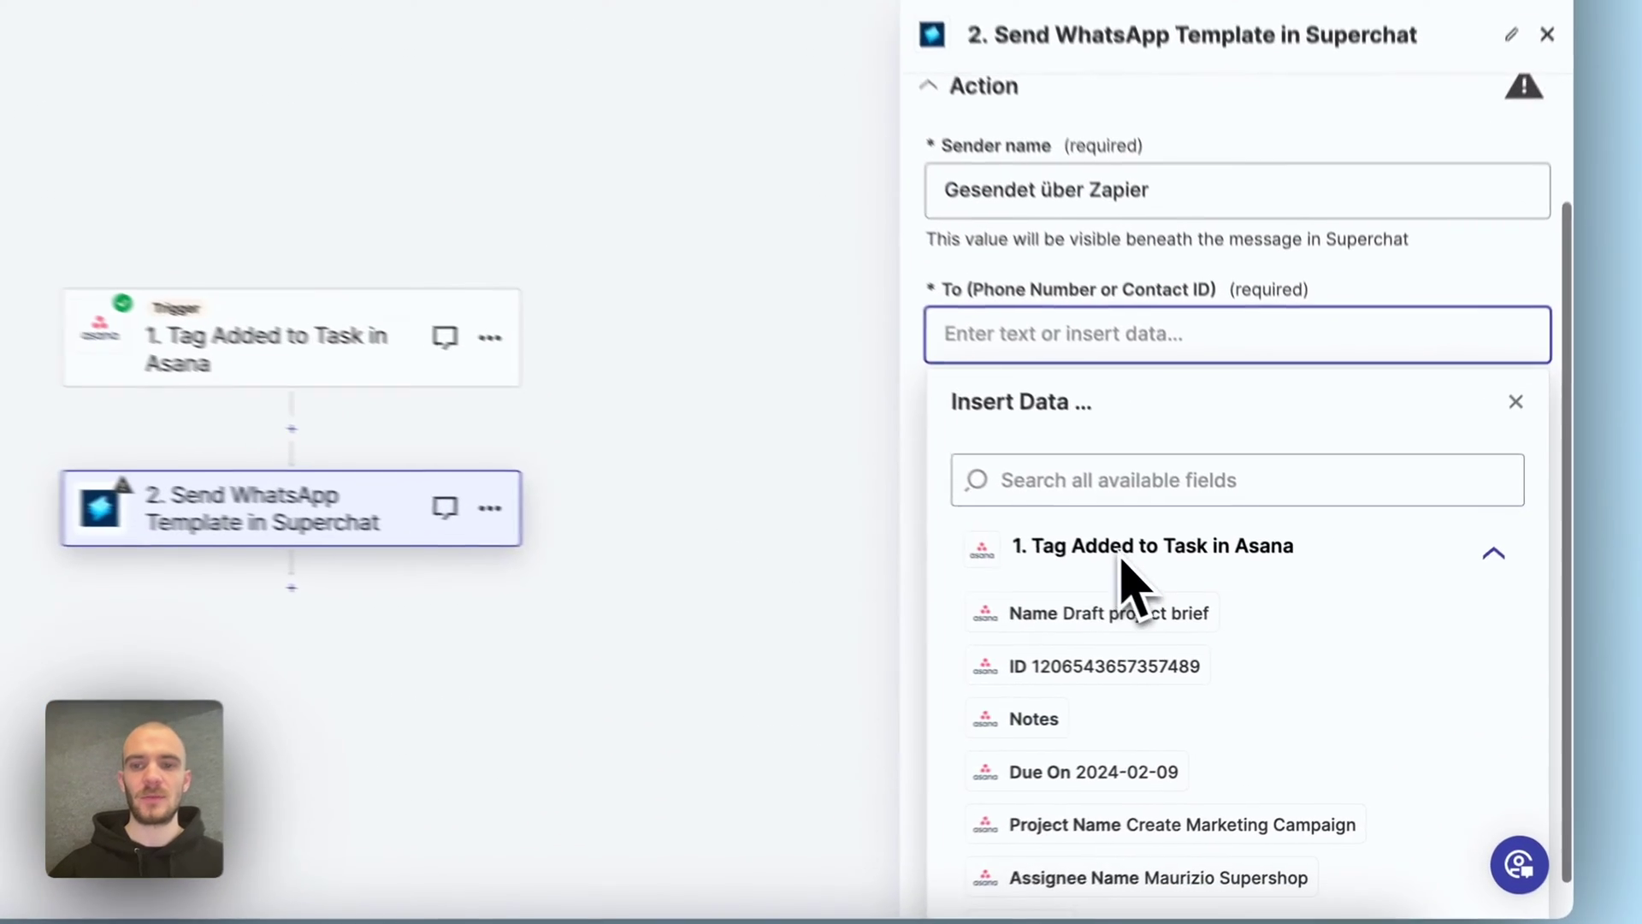
scroll(1192, 684, down, 5)
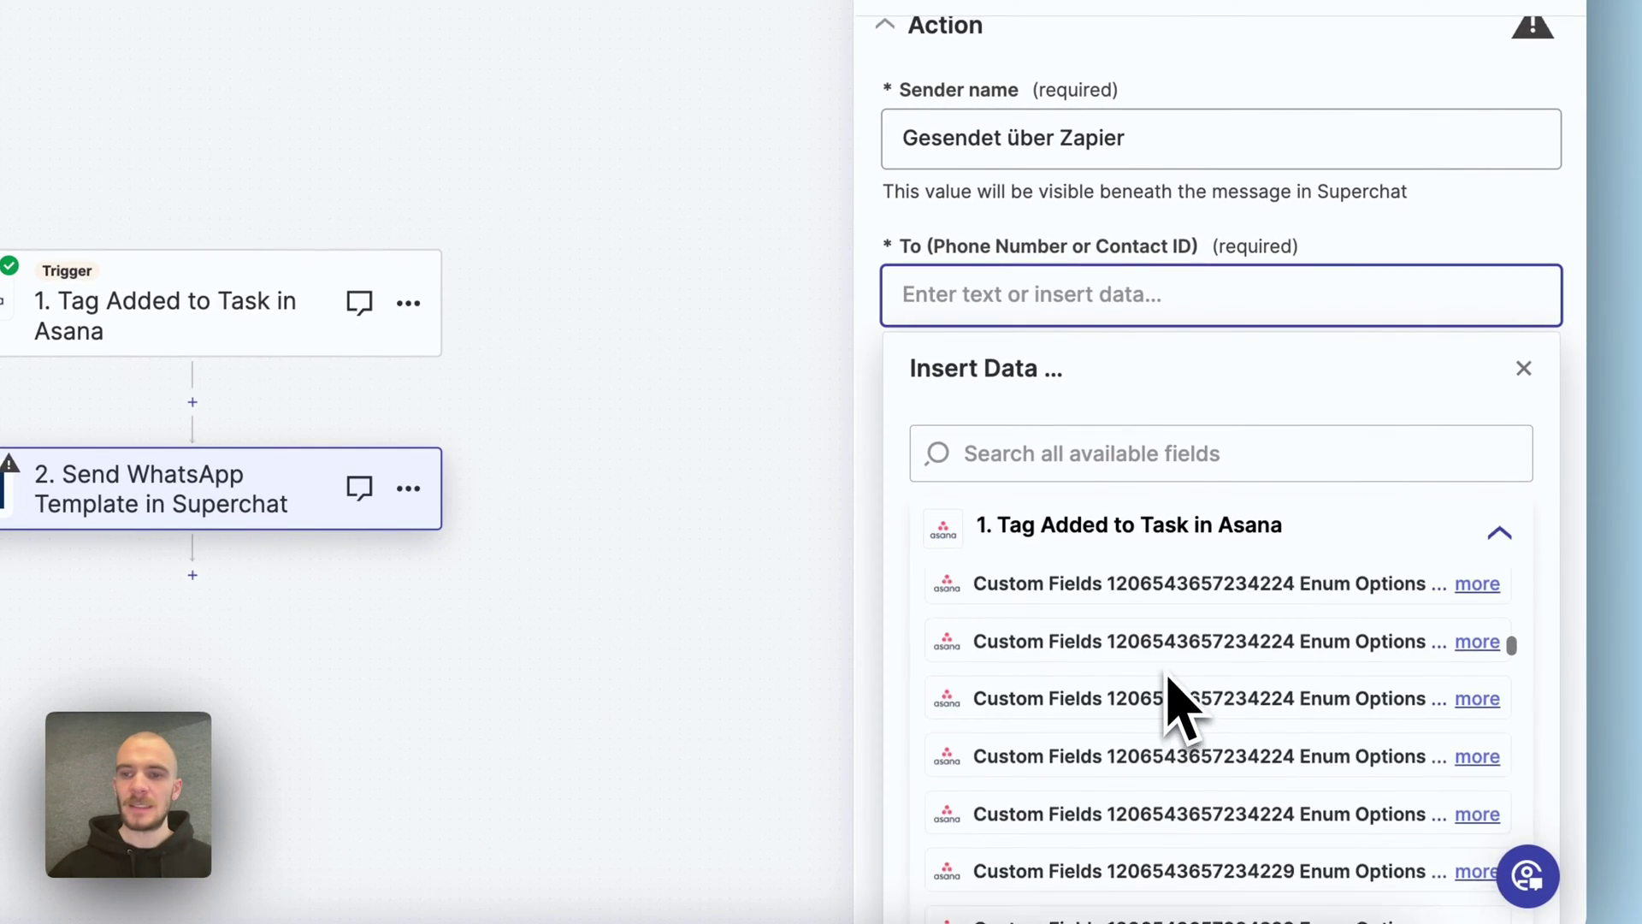
scroll(1175, 701, down, 10)
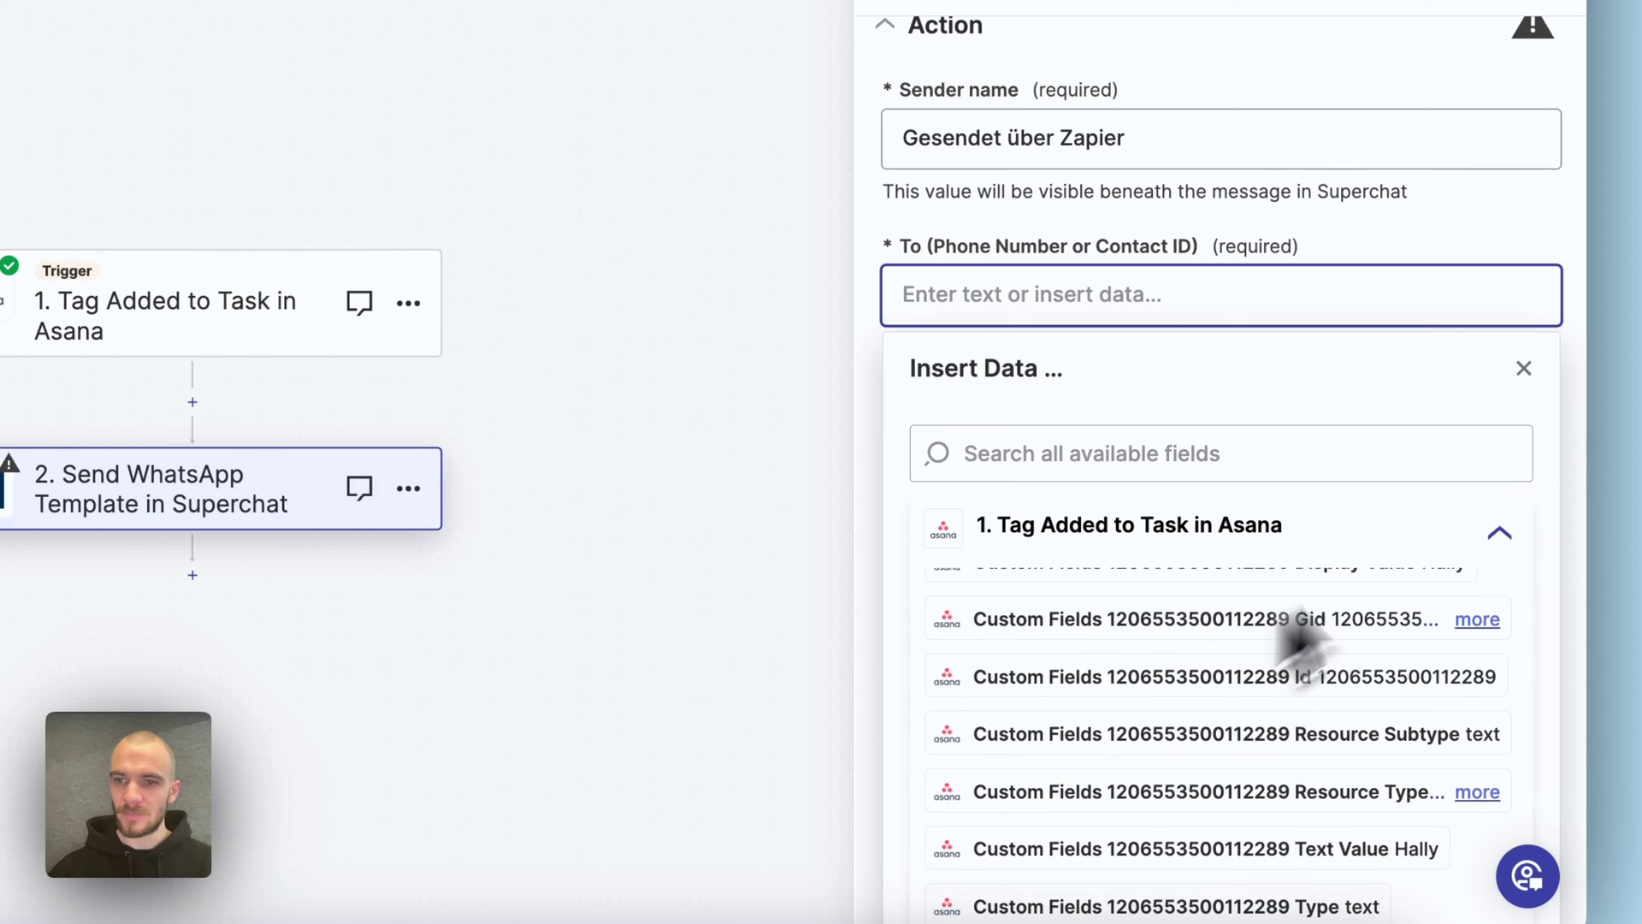
scroll(1382, 723, up, 2)
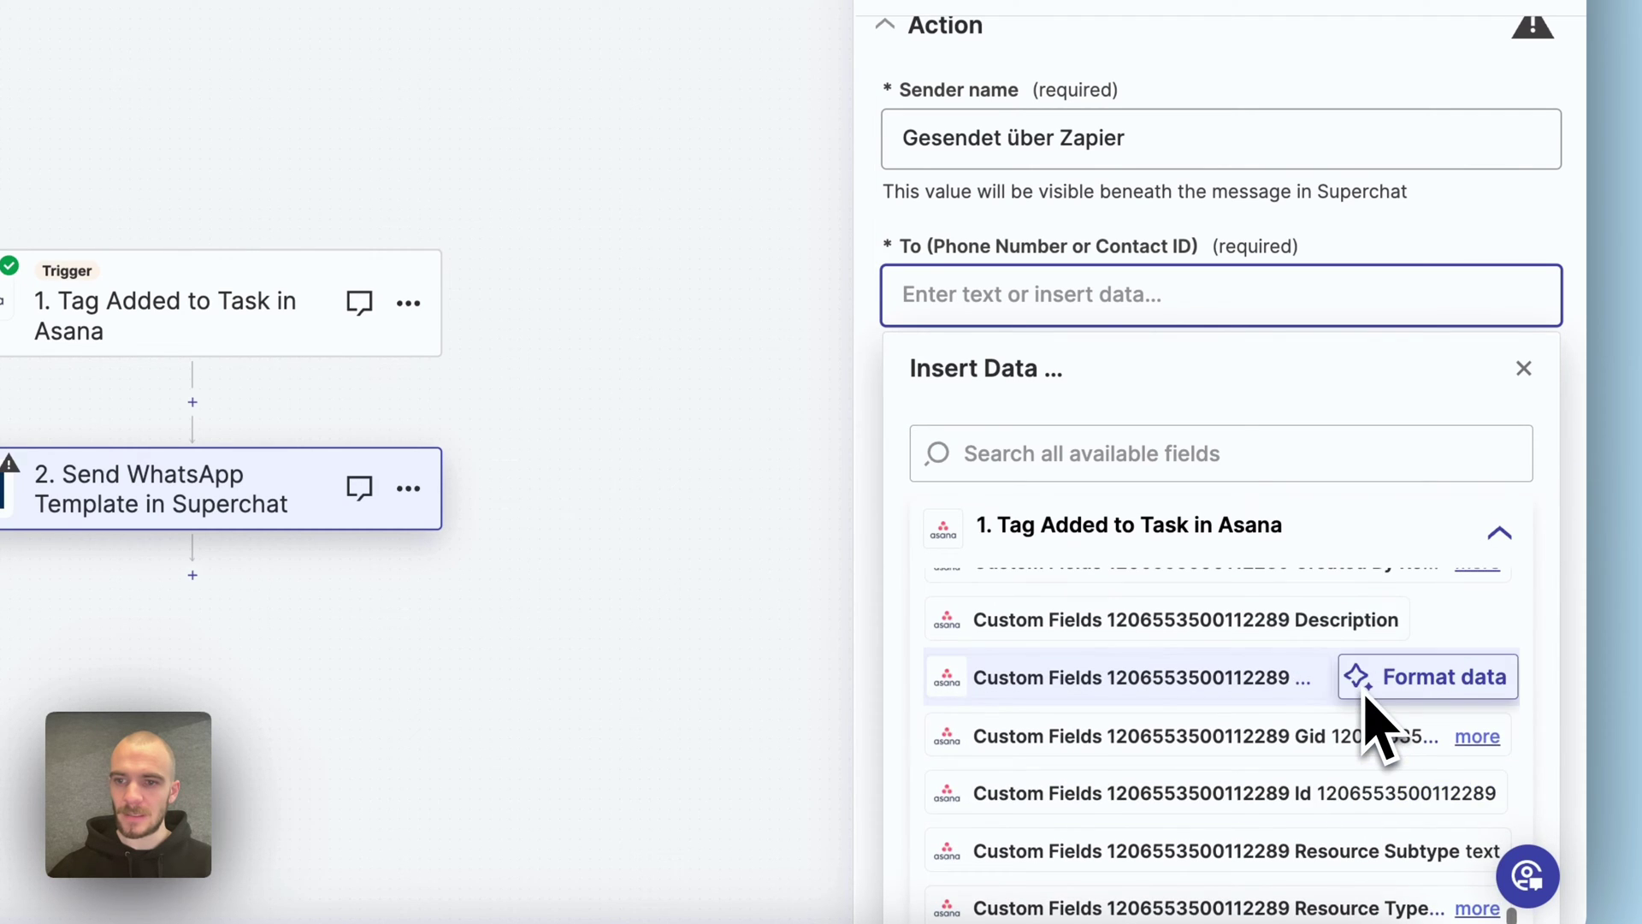
scroll(1369, 710, up, 5)
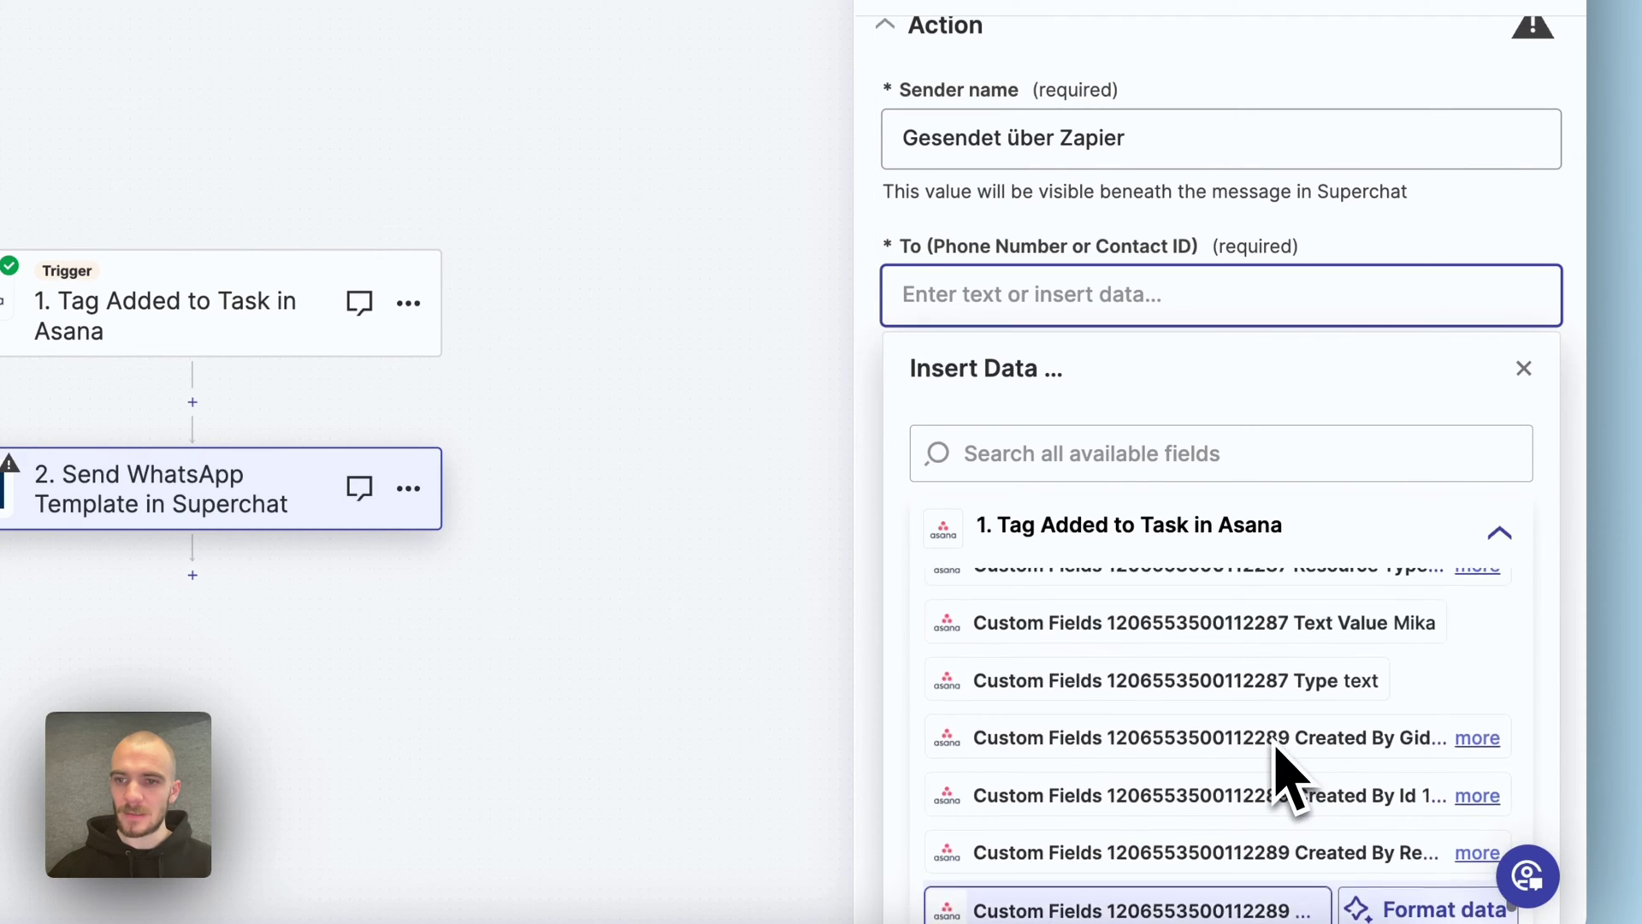
scroll(1282, 774, up, 5)
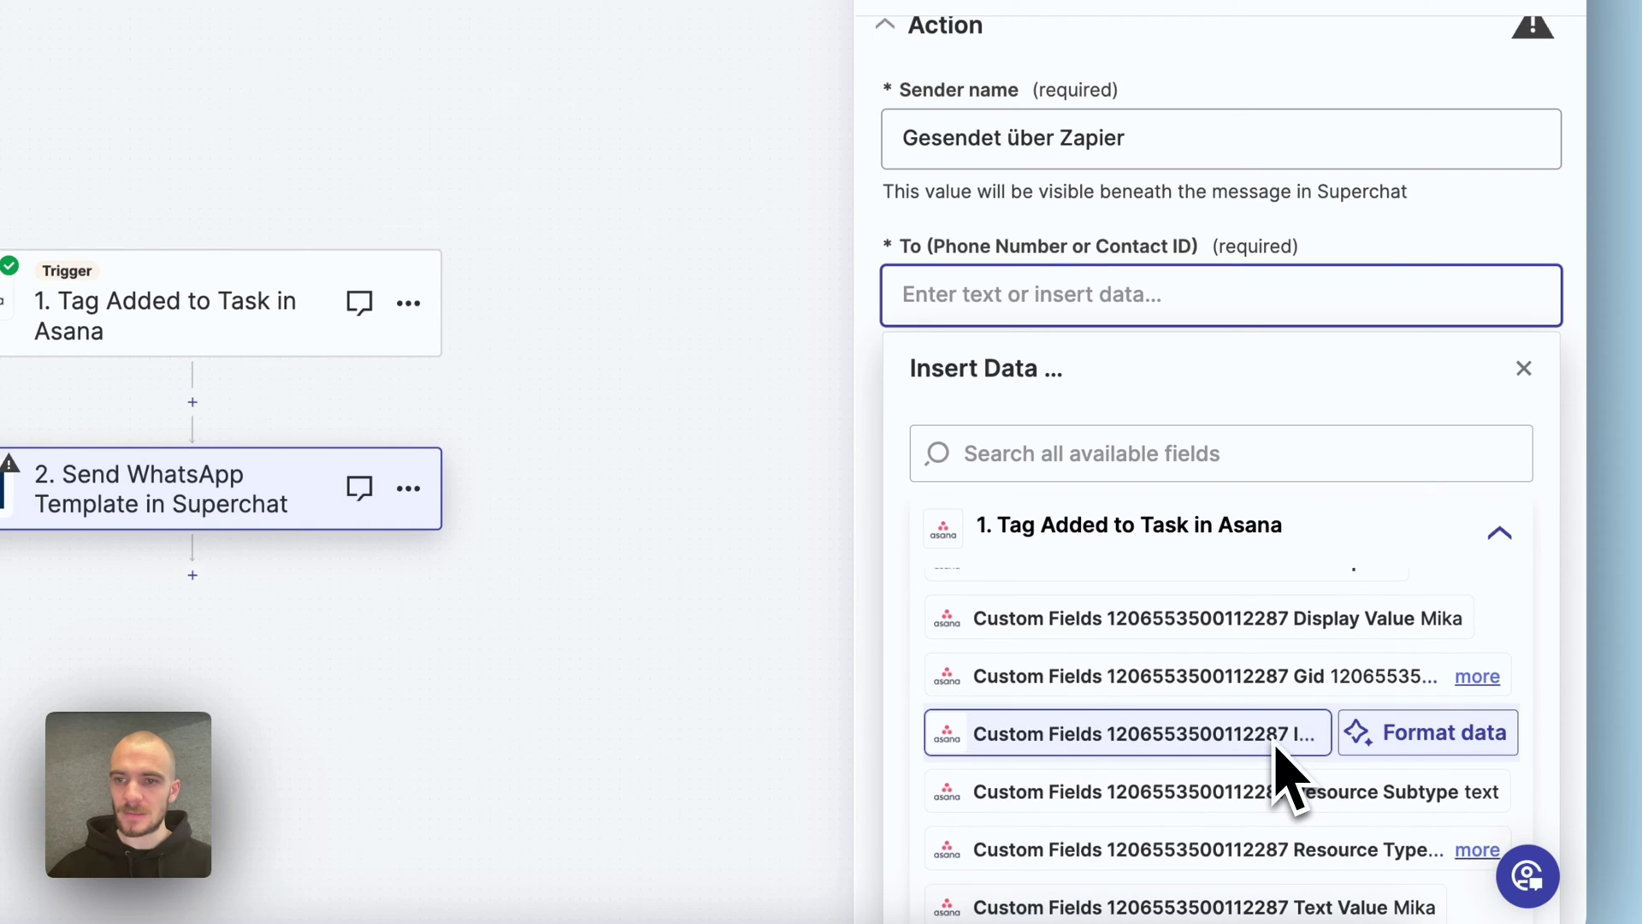
scroll(1282, 774, up, 4)
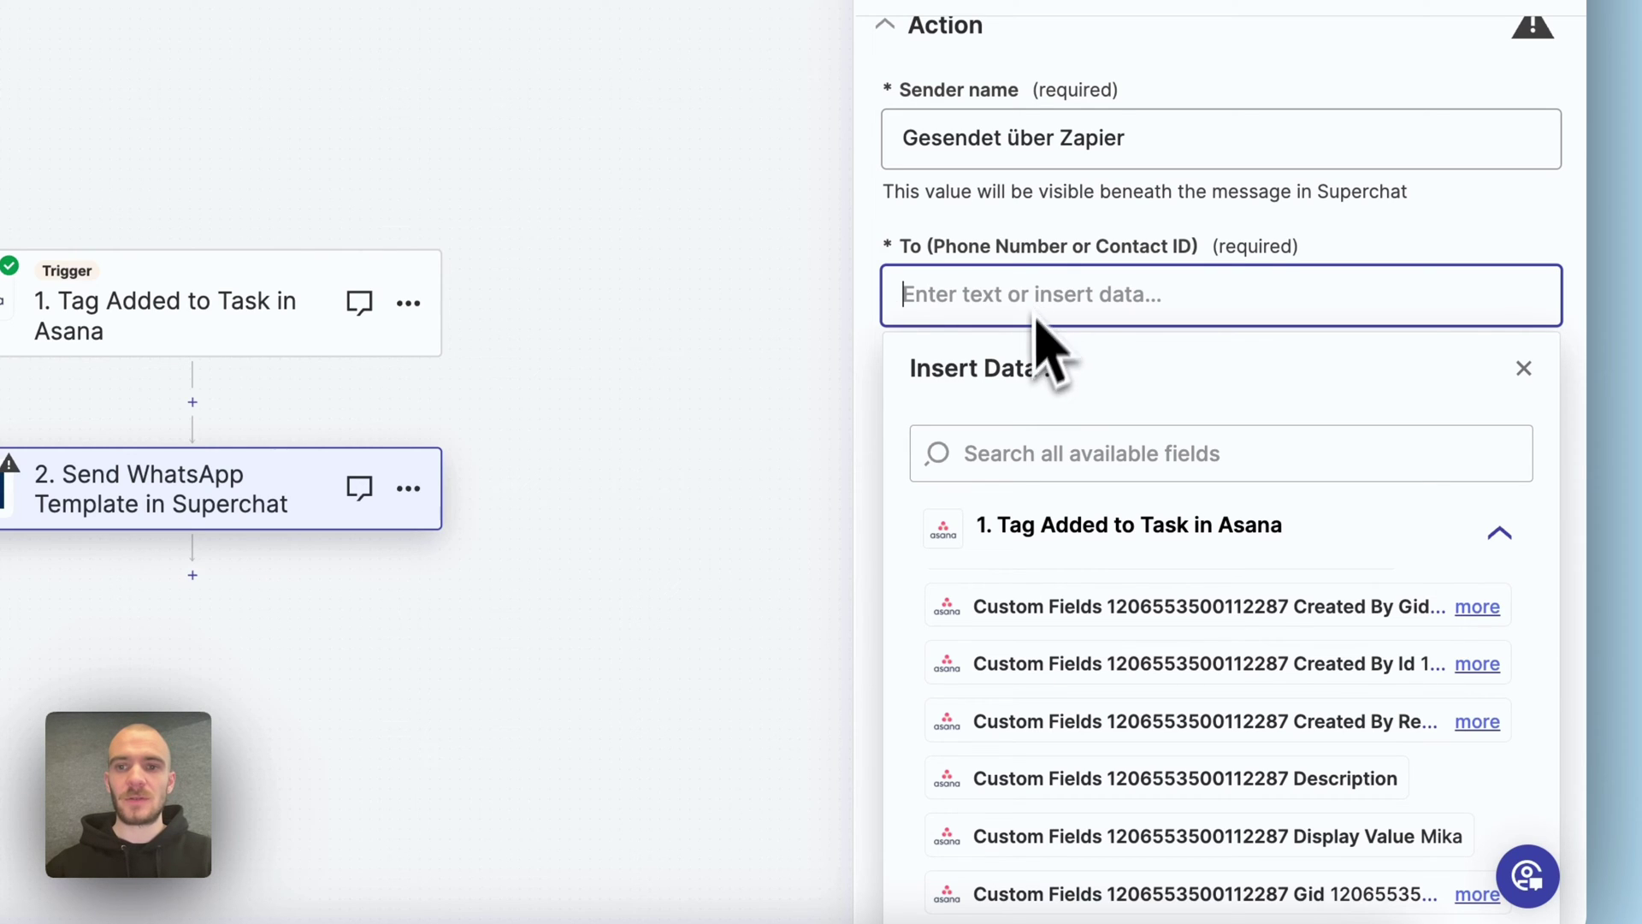
click(1025, 438)
text(4915678)
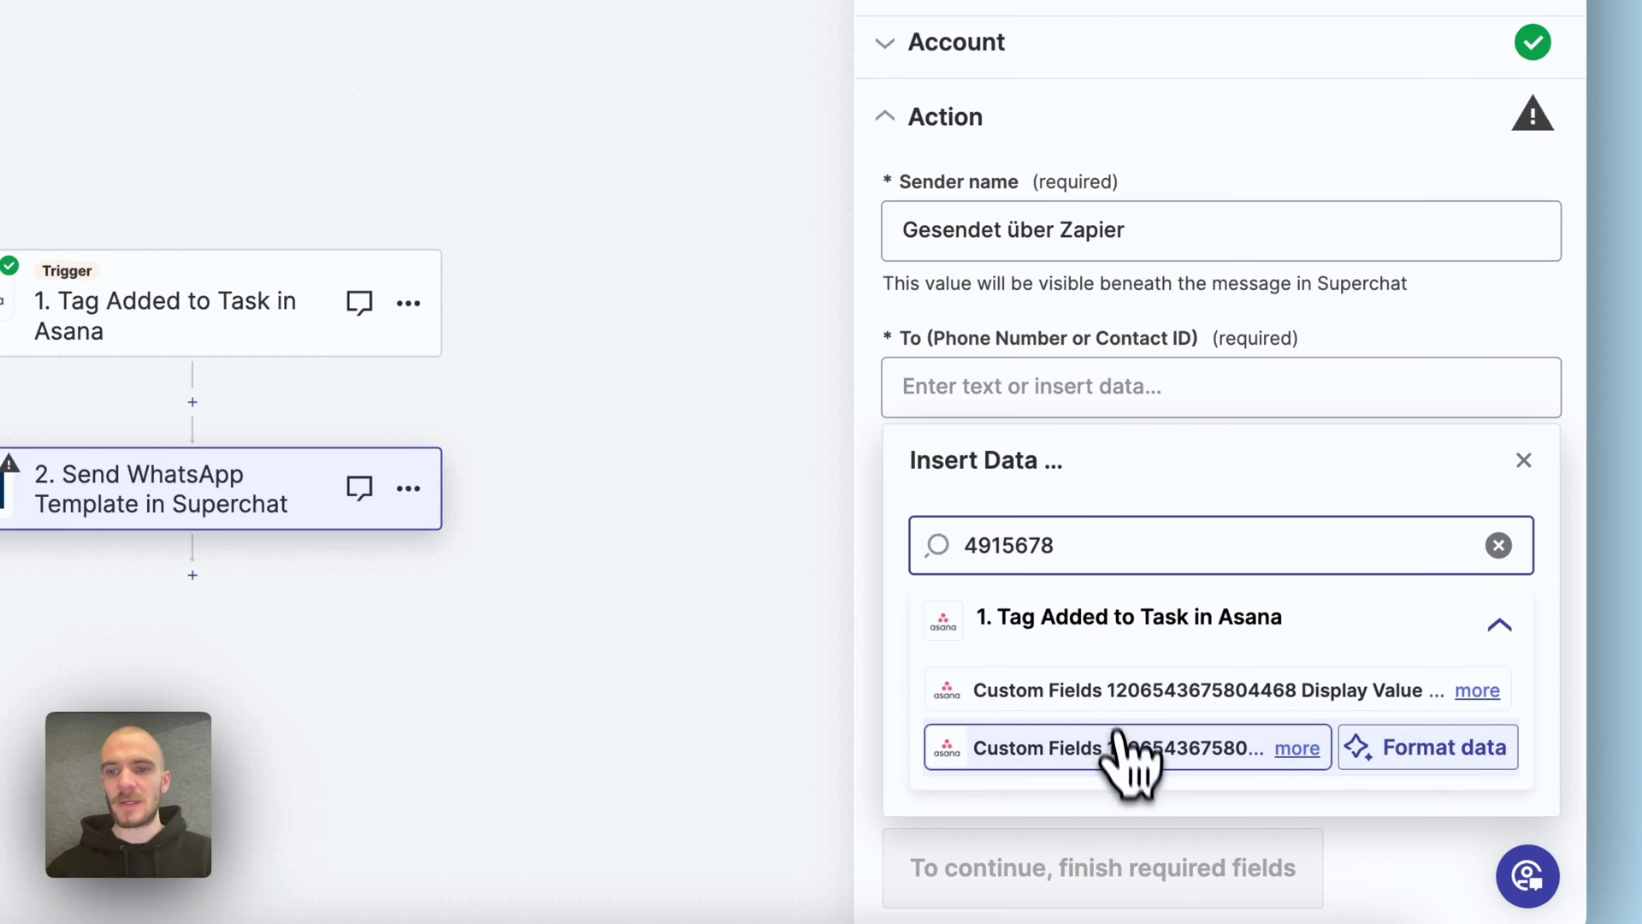
click(1138, 757)
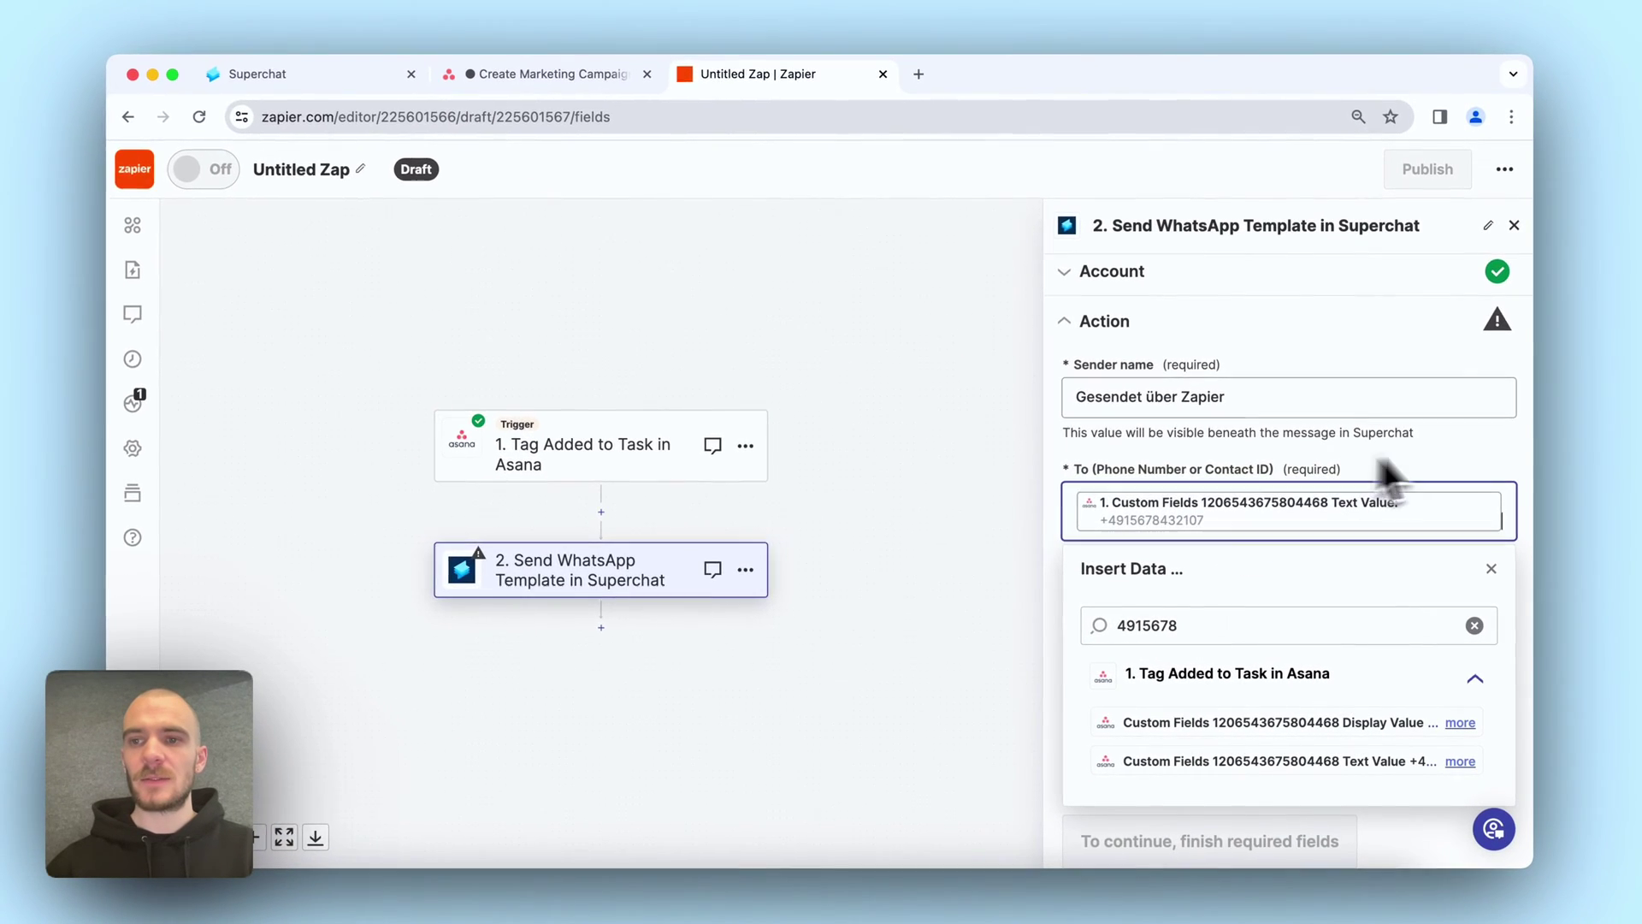
Set the sending channel (From) to Supershop
click(1507, 241)
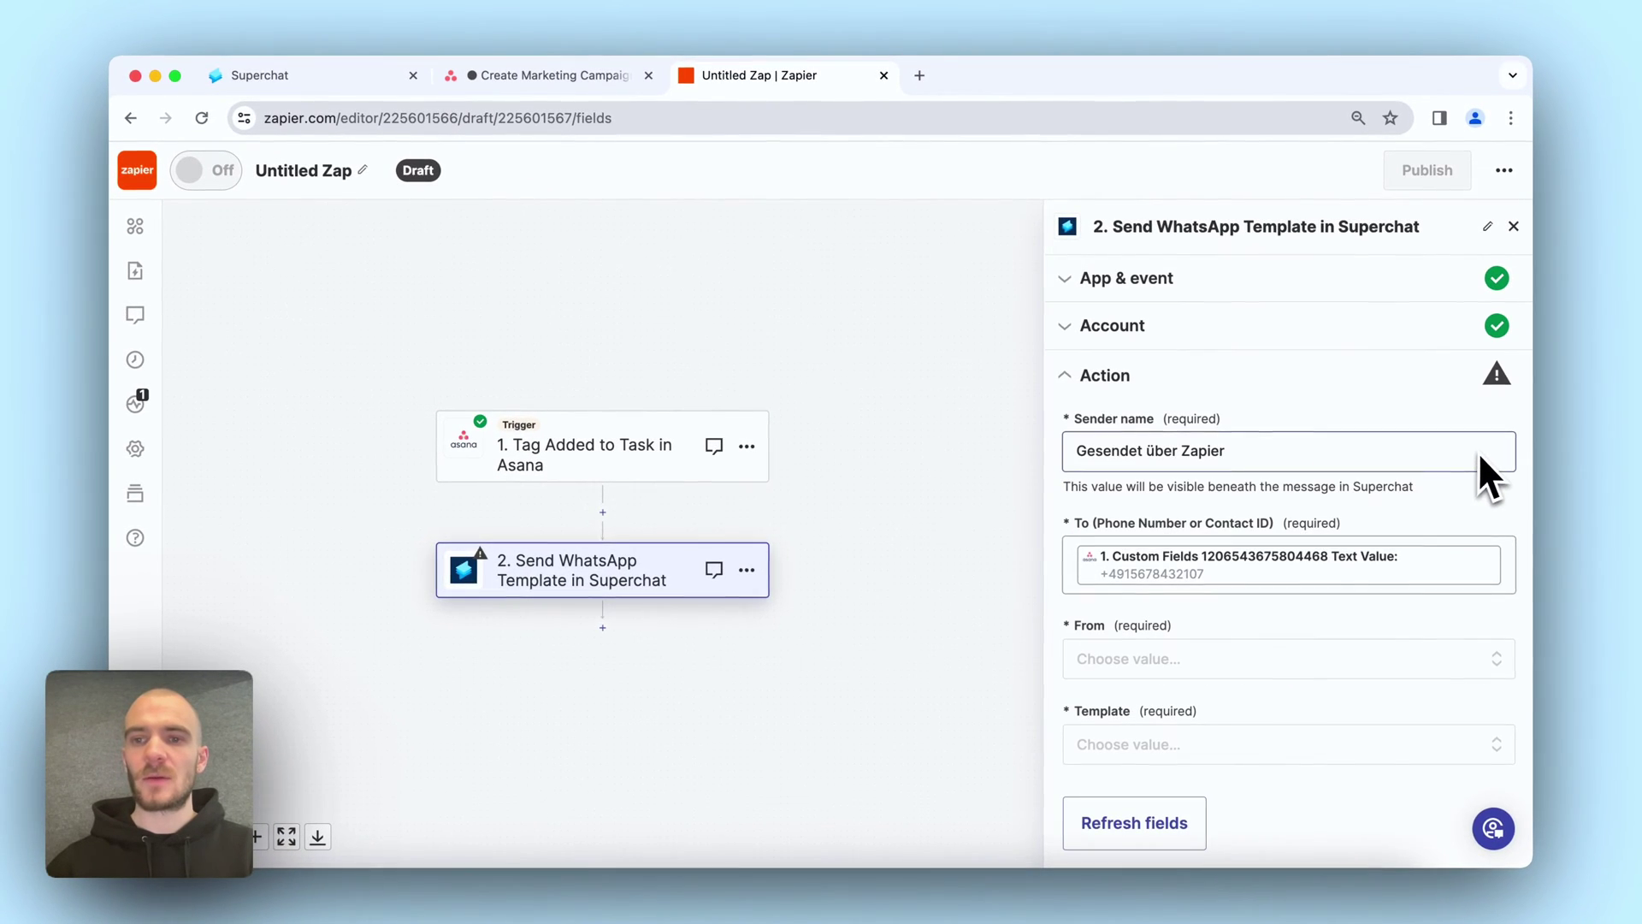
click(1172, 672)
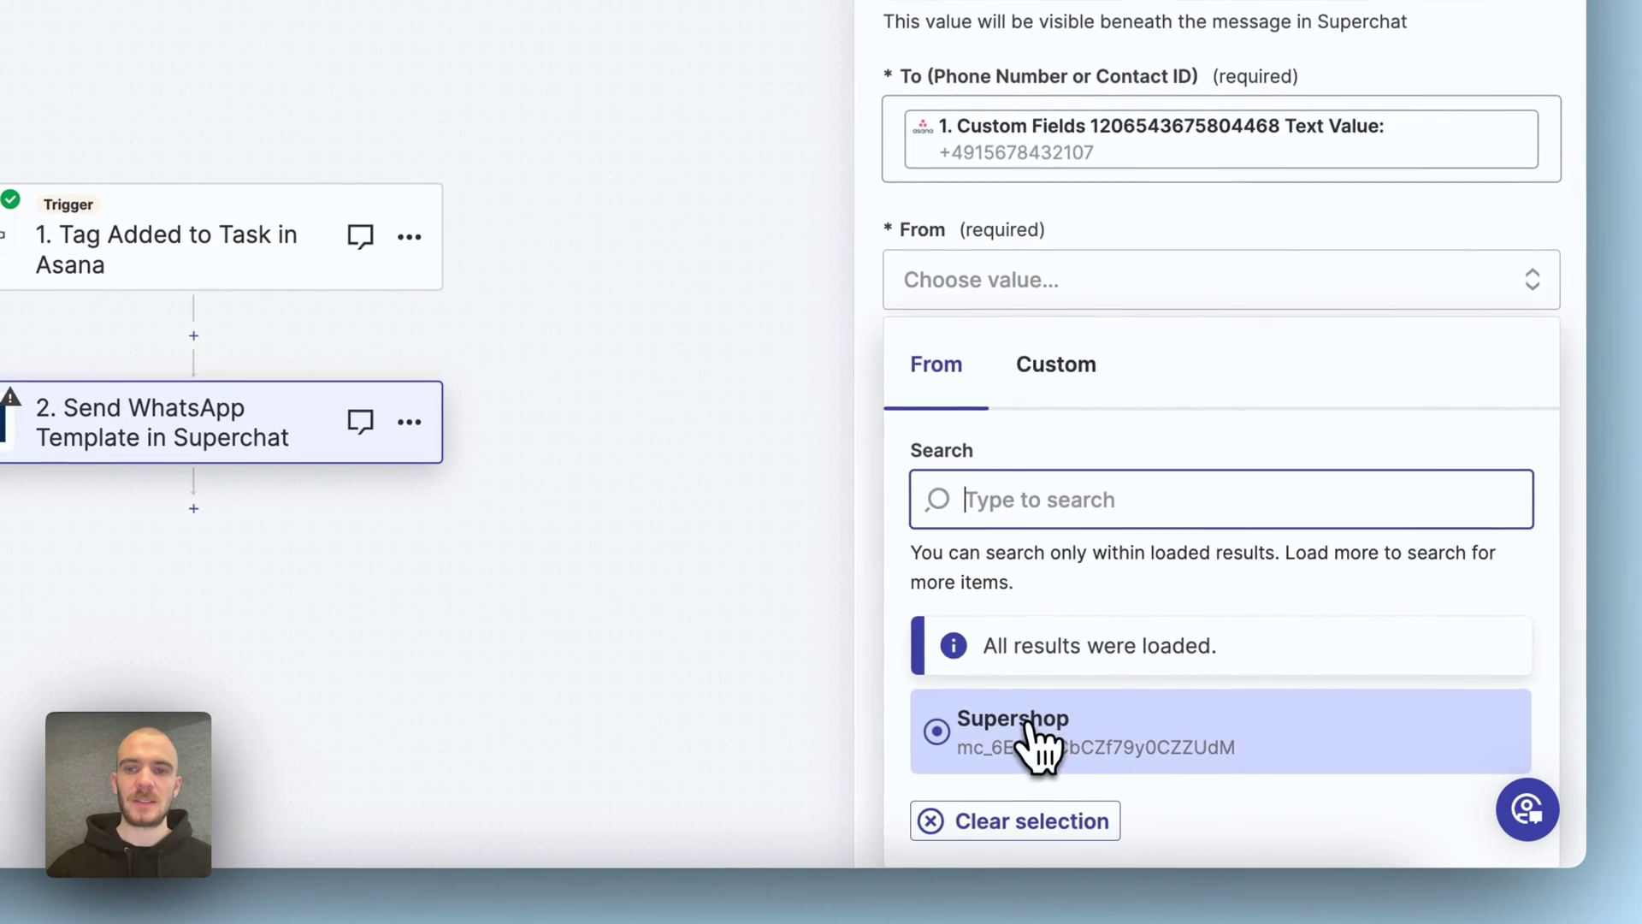
click(1034, 746)
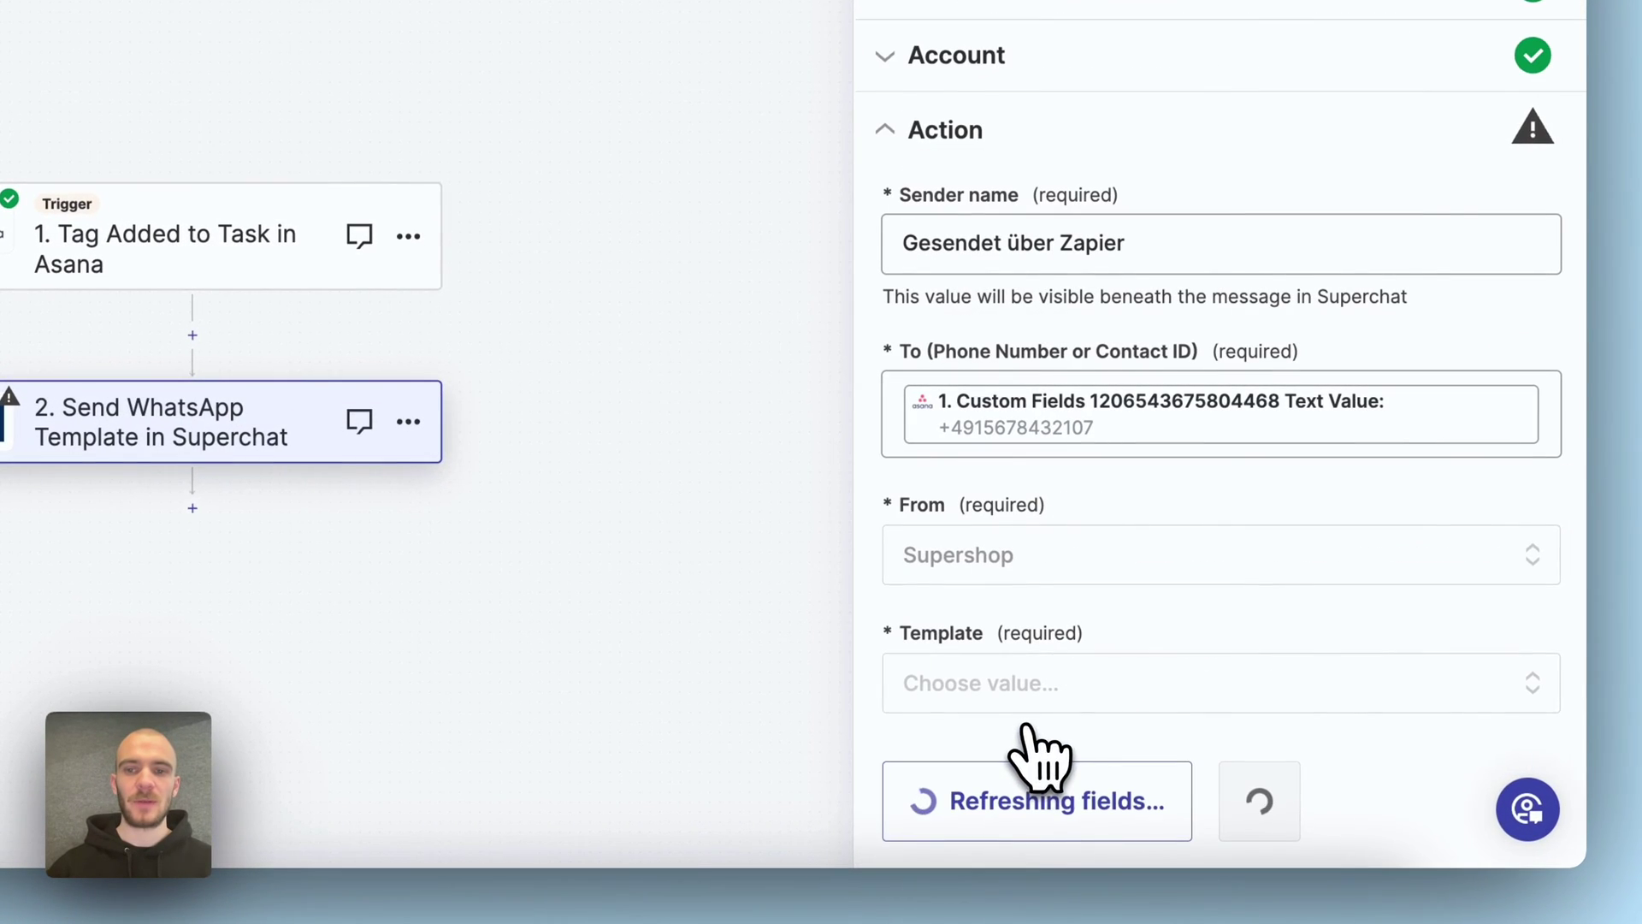
click(1042, 571)
click(834, 609)
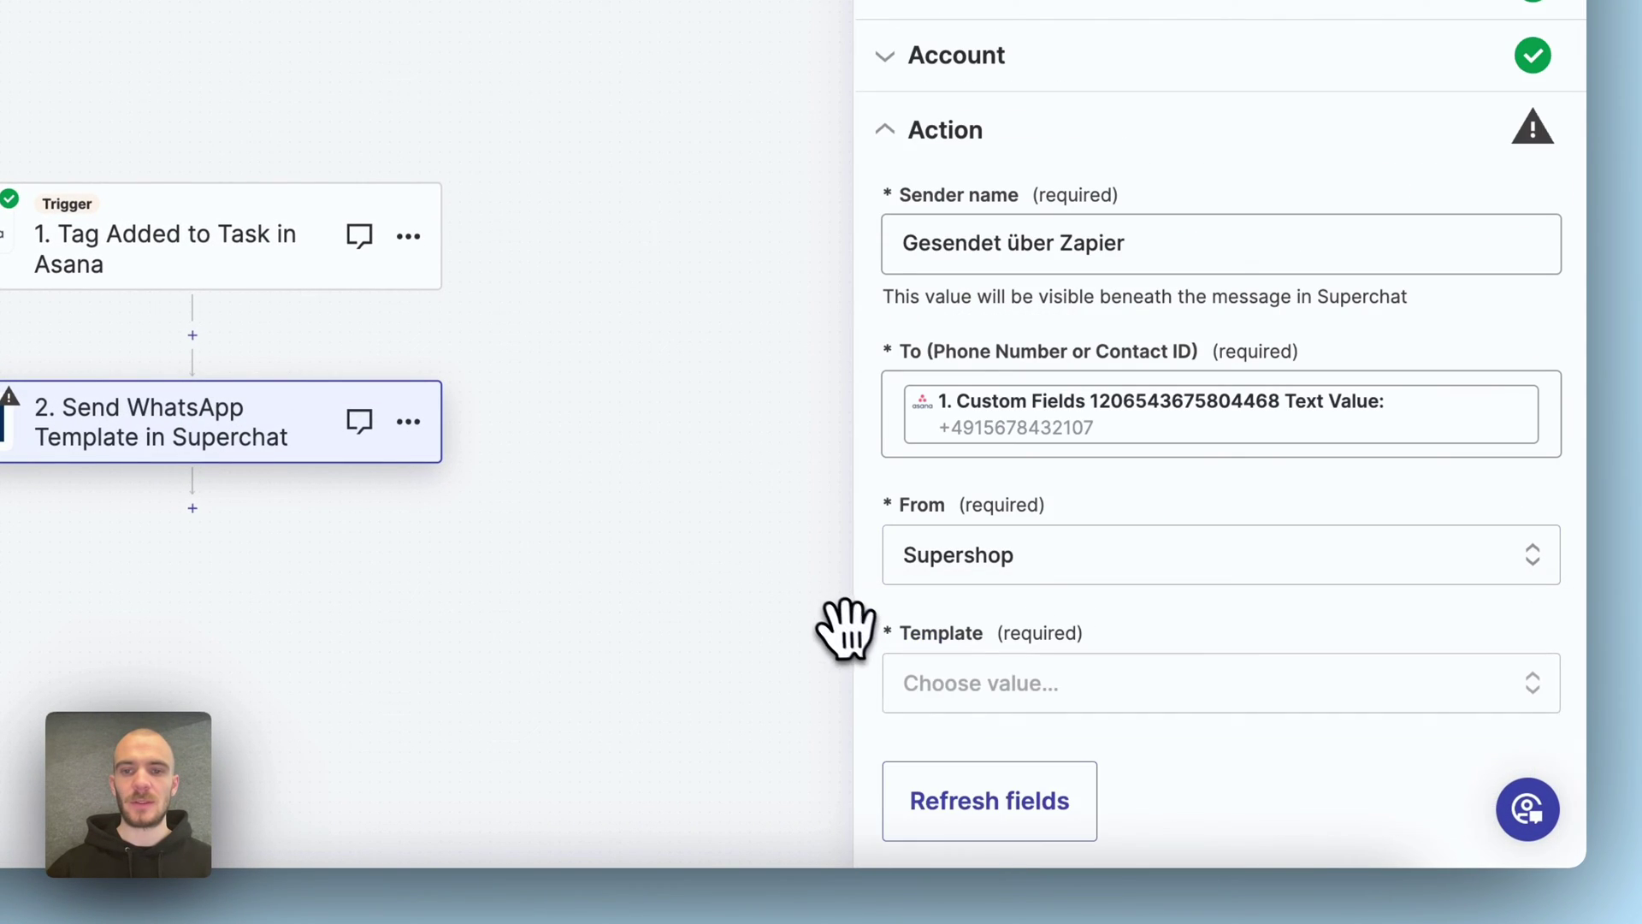
Select the asanaFeedbackEn template by searching 'asana', revealing its First name and Wildcard fields
click(941, 677)
scroll(1077, 697, down, 8)
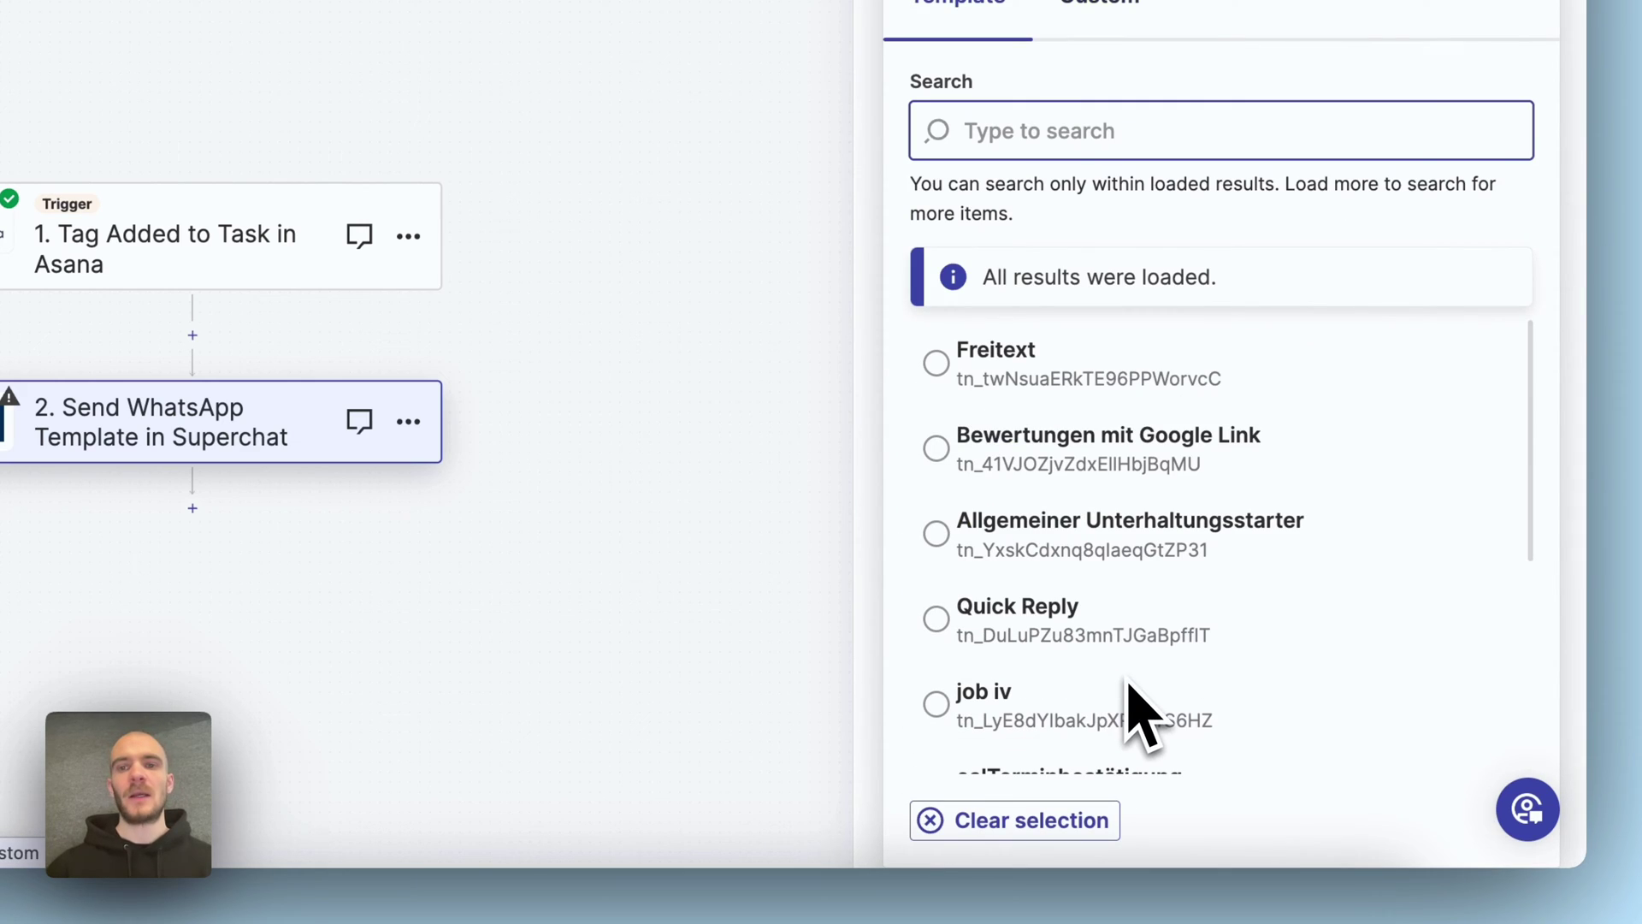
text(asana)
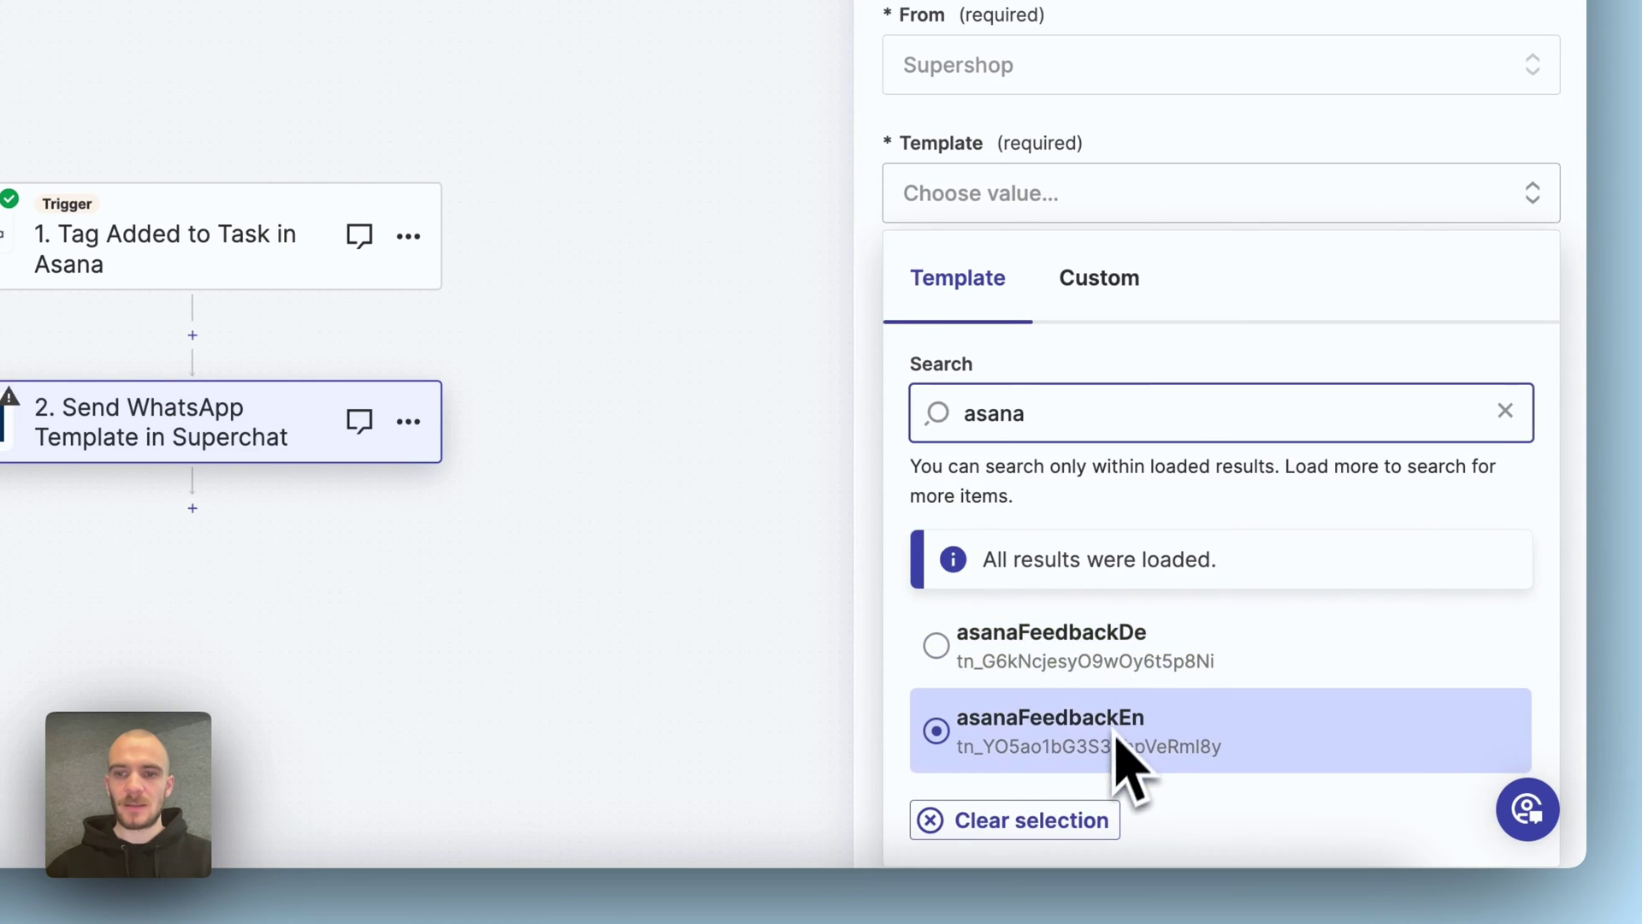
click(1140, 752)
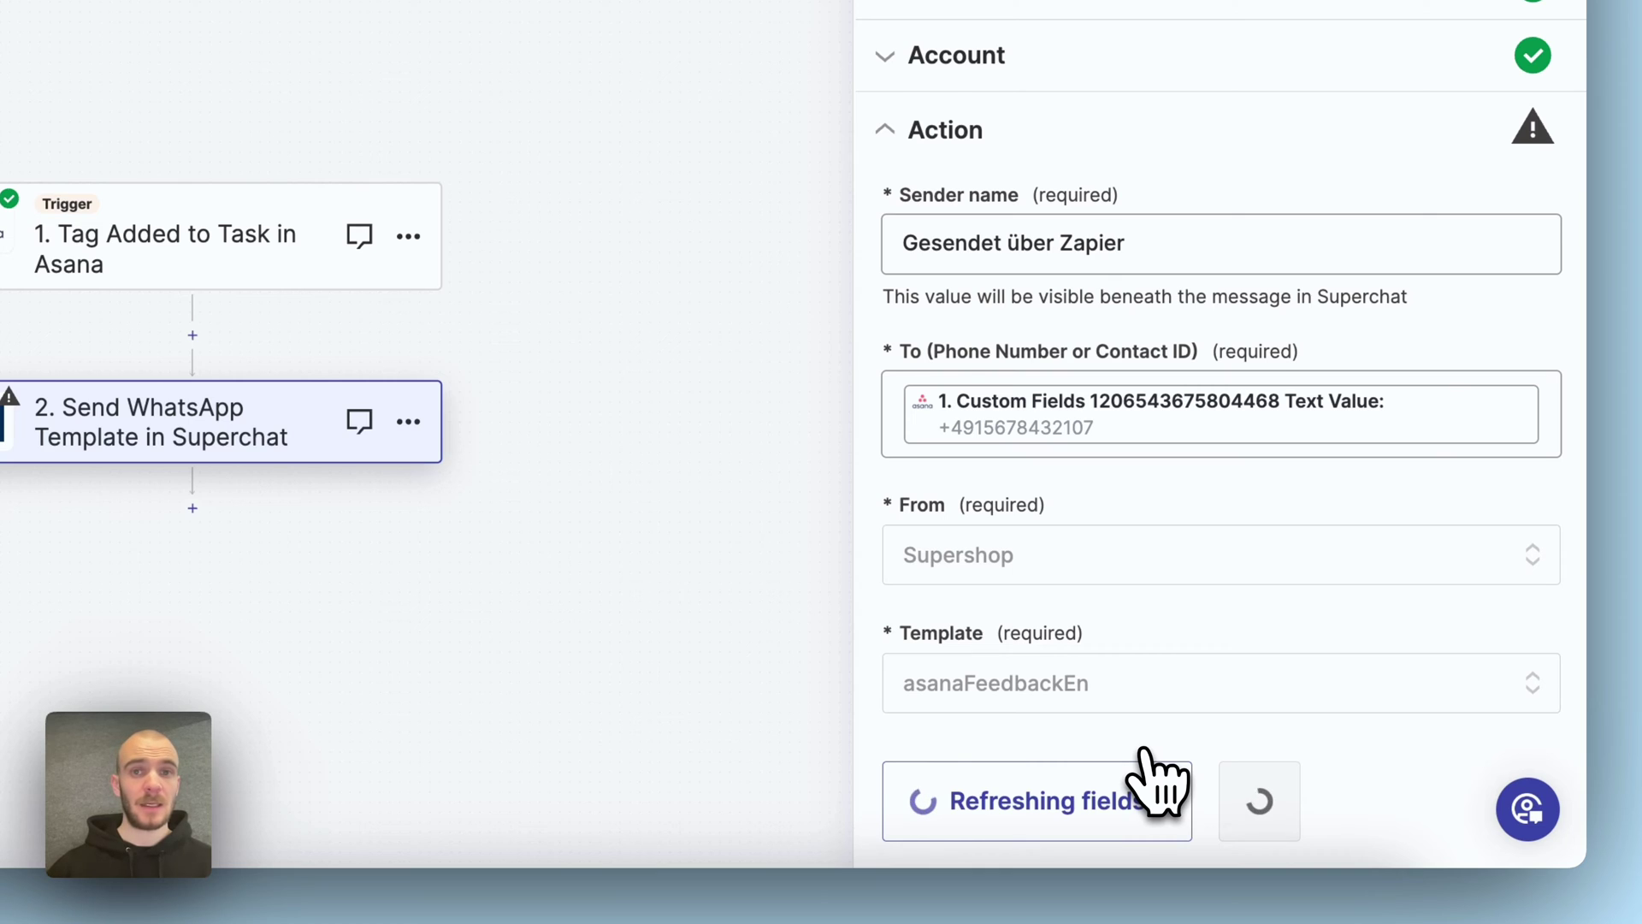
scroll(1154, 758, down, 5)
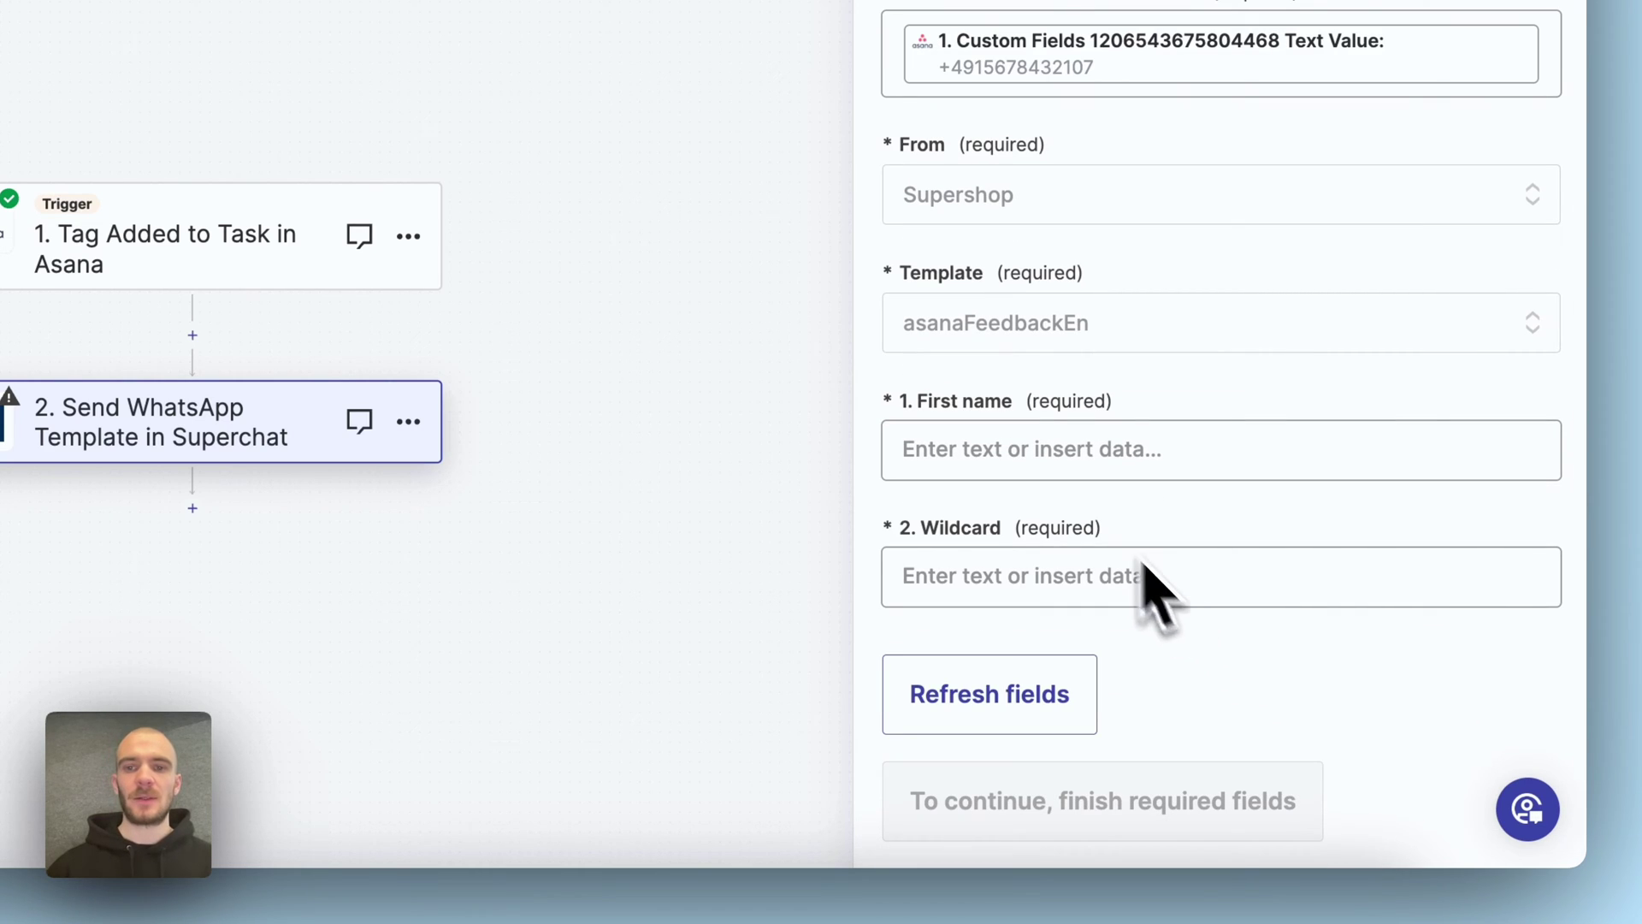
Map First name to the Asana first-name custom field's Text Value, found by searching the contact's first name
click(1031, 451)
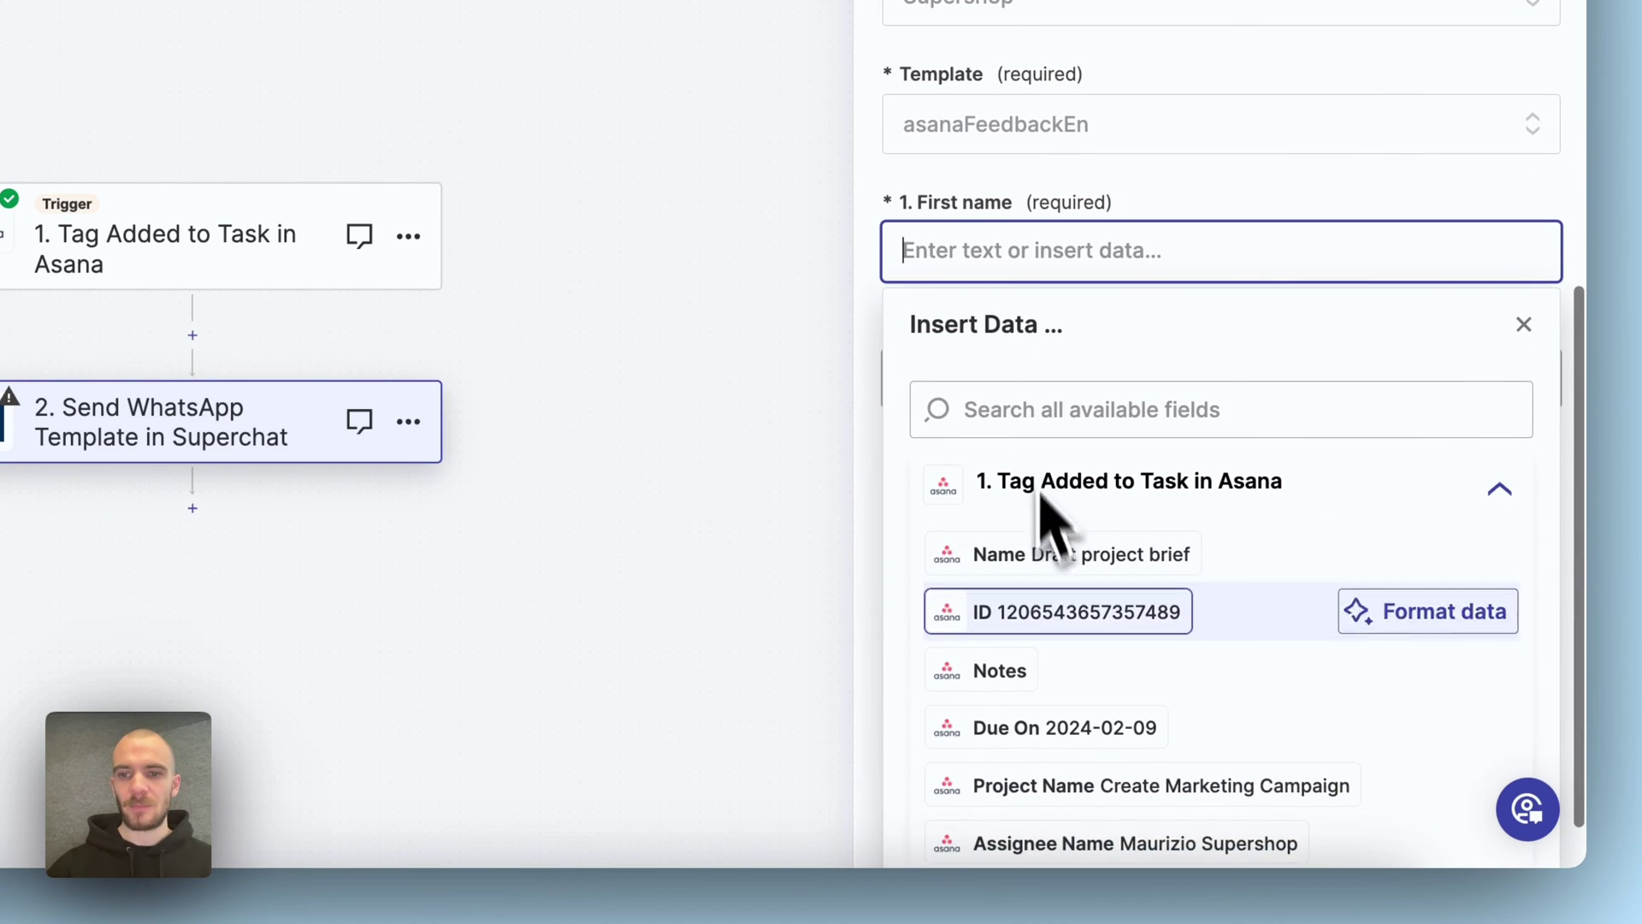
scroll(1084, 689, down, 3)
click(1047, 410)
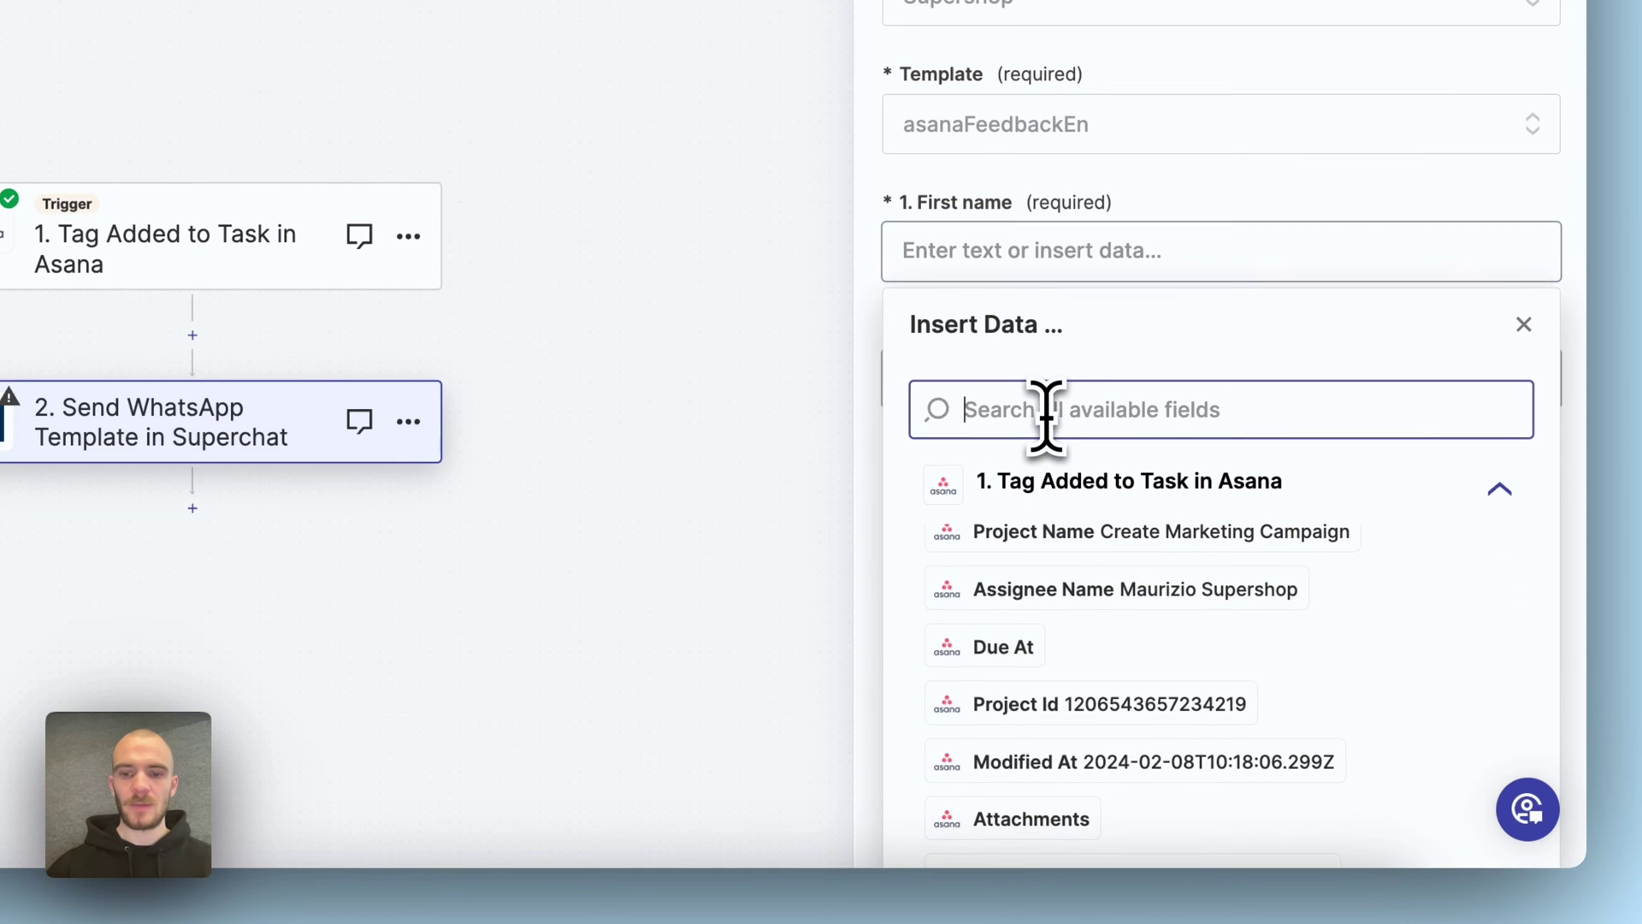
text(mika)
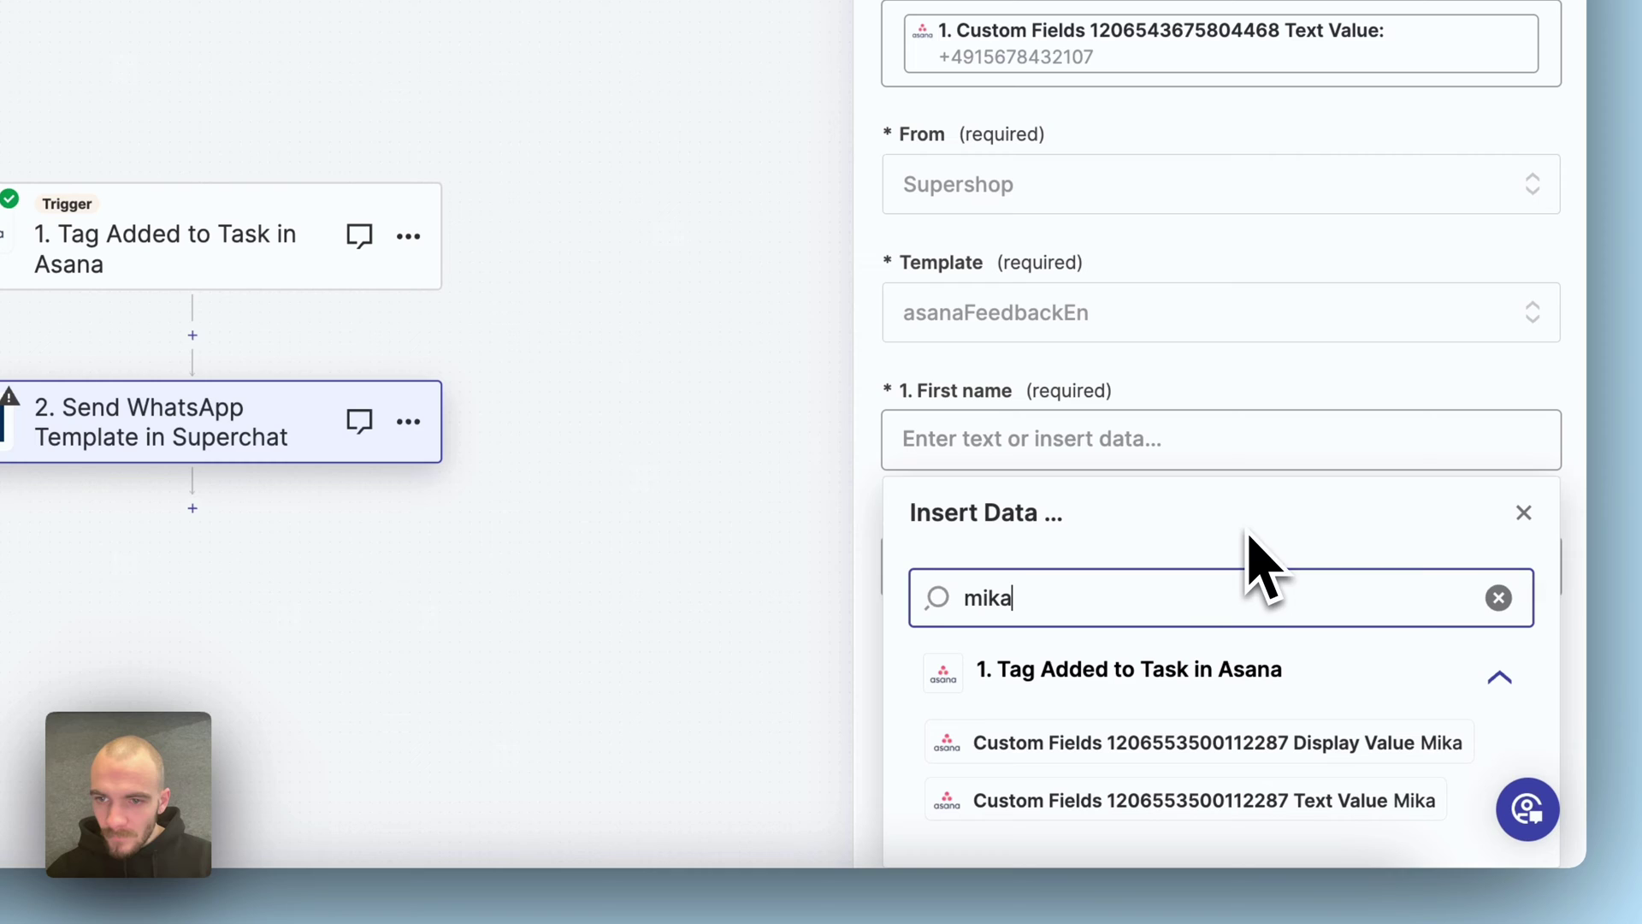
click(1109, 799)
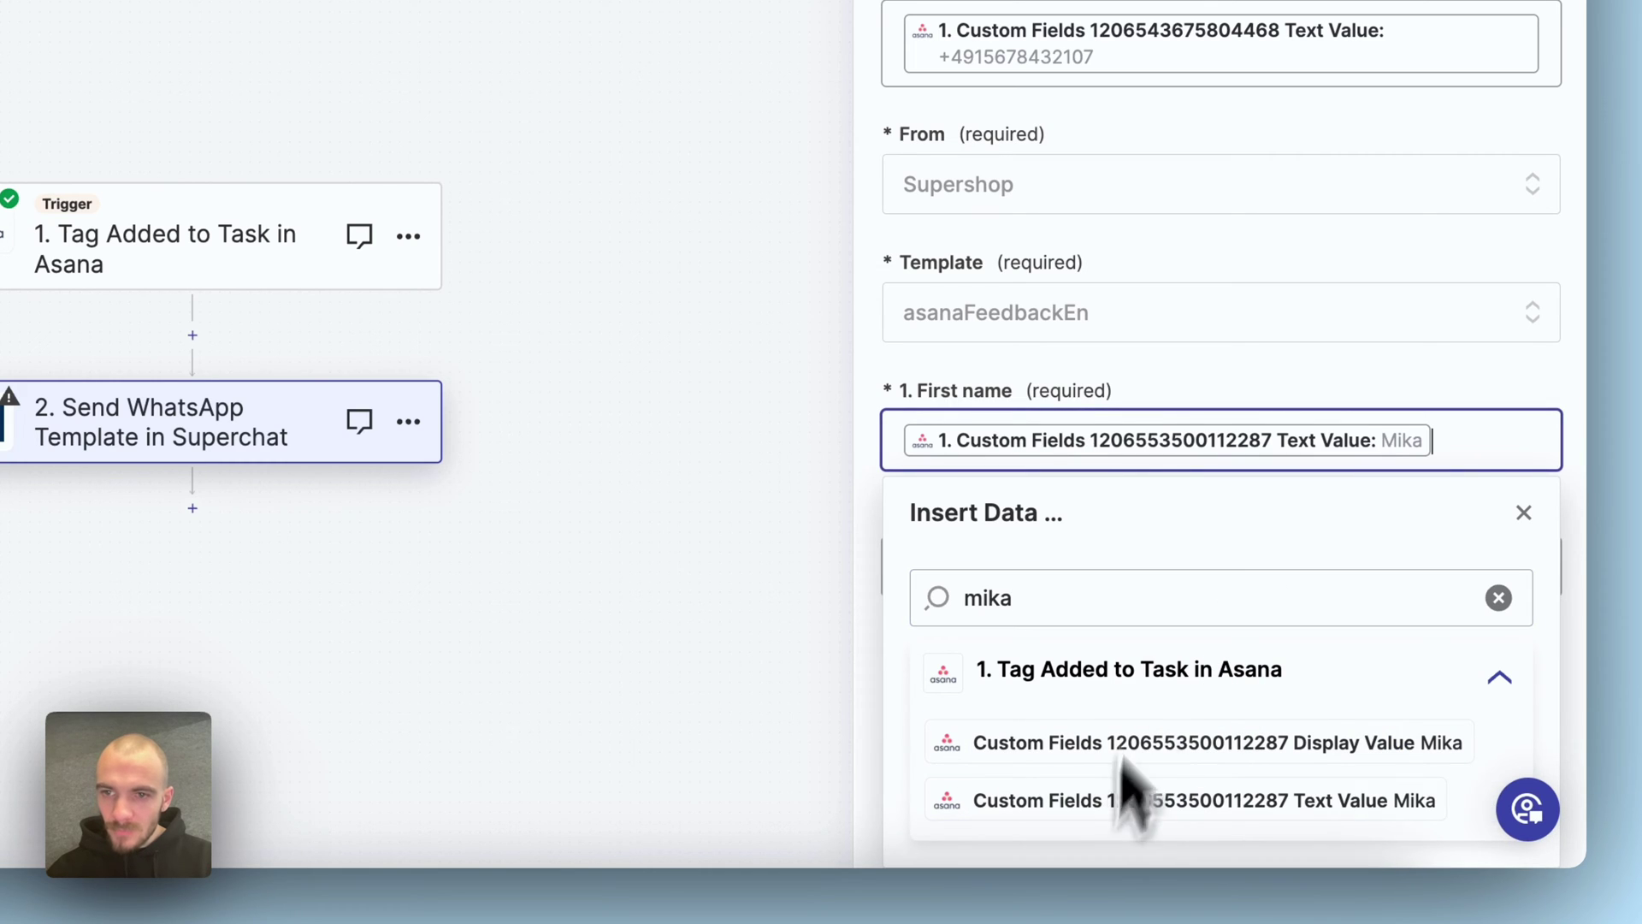
click(1415, 391)
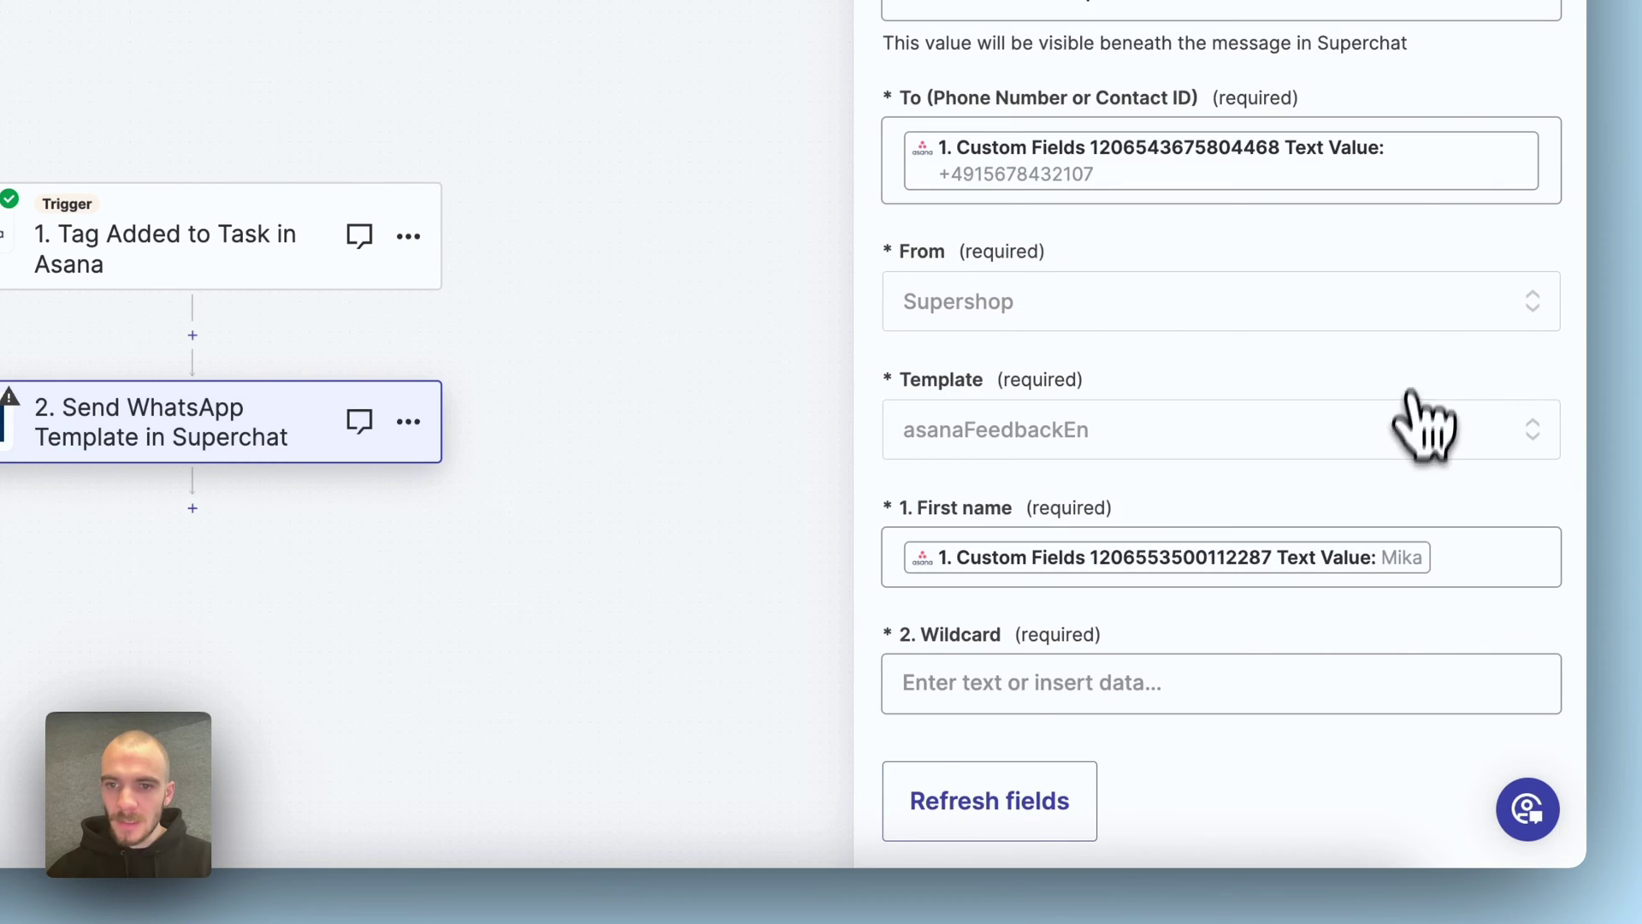
Open the Wildcard data list, then switch to the Draft project brief task in Asana
click(1132, 689)
scroll(1261, 529, down, 3)
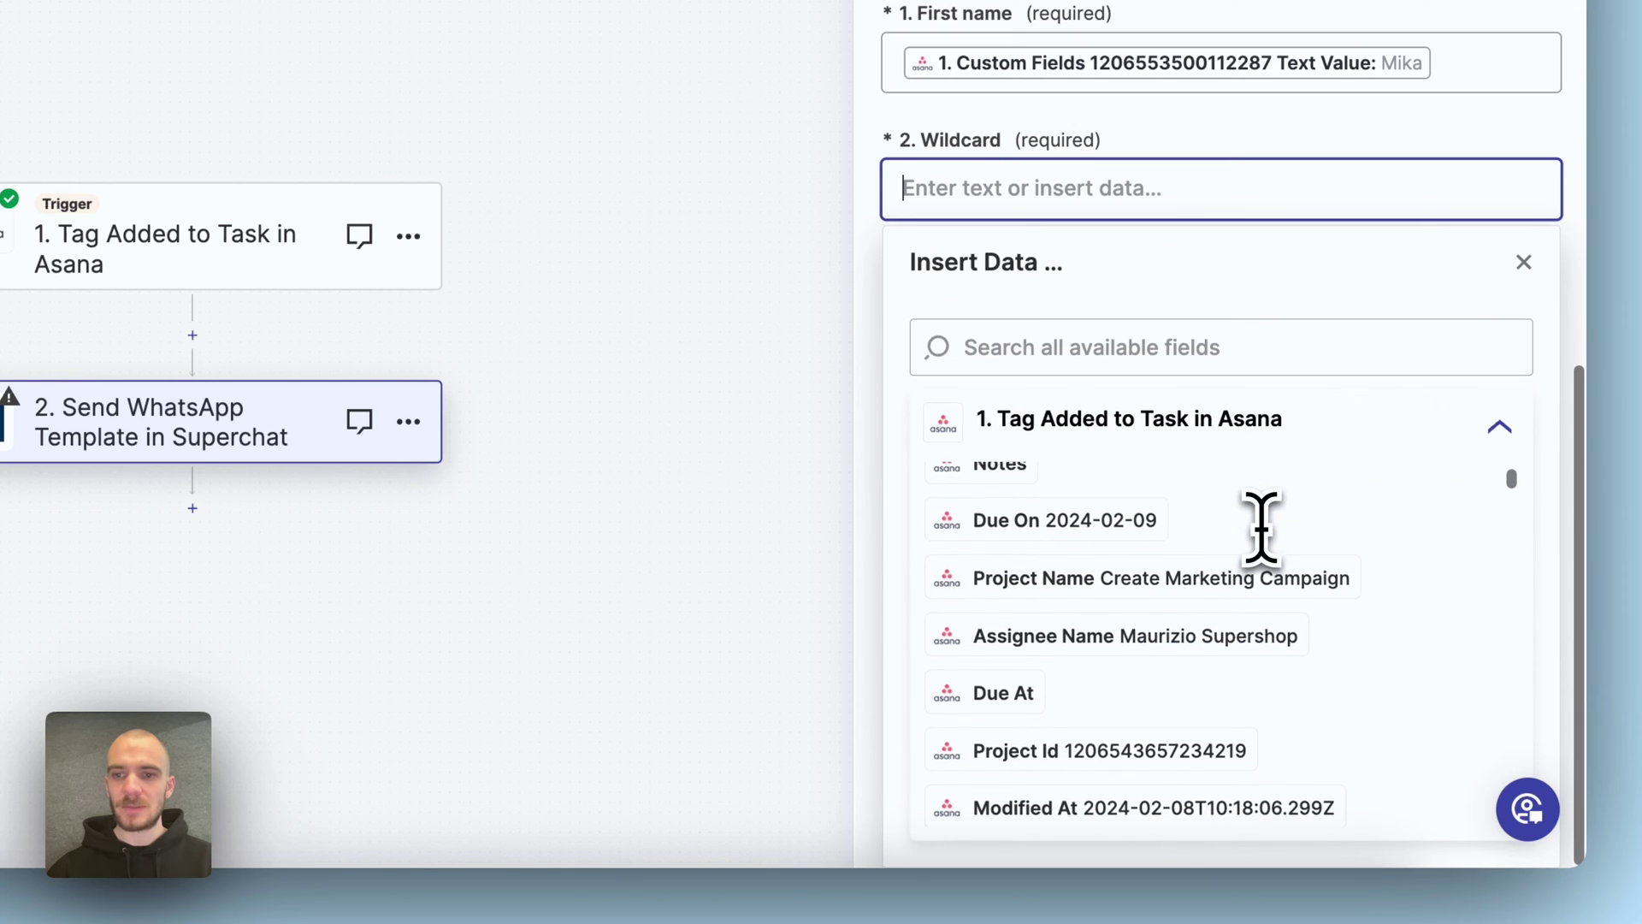
scroll(1261, 571, down, 5)
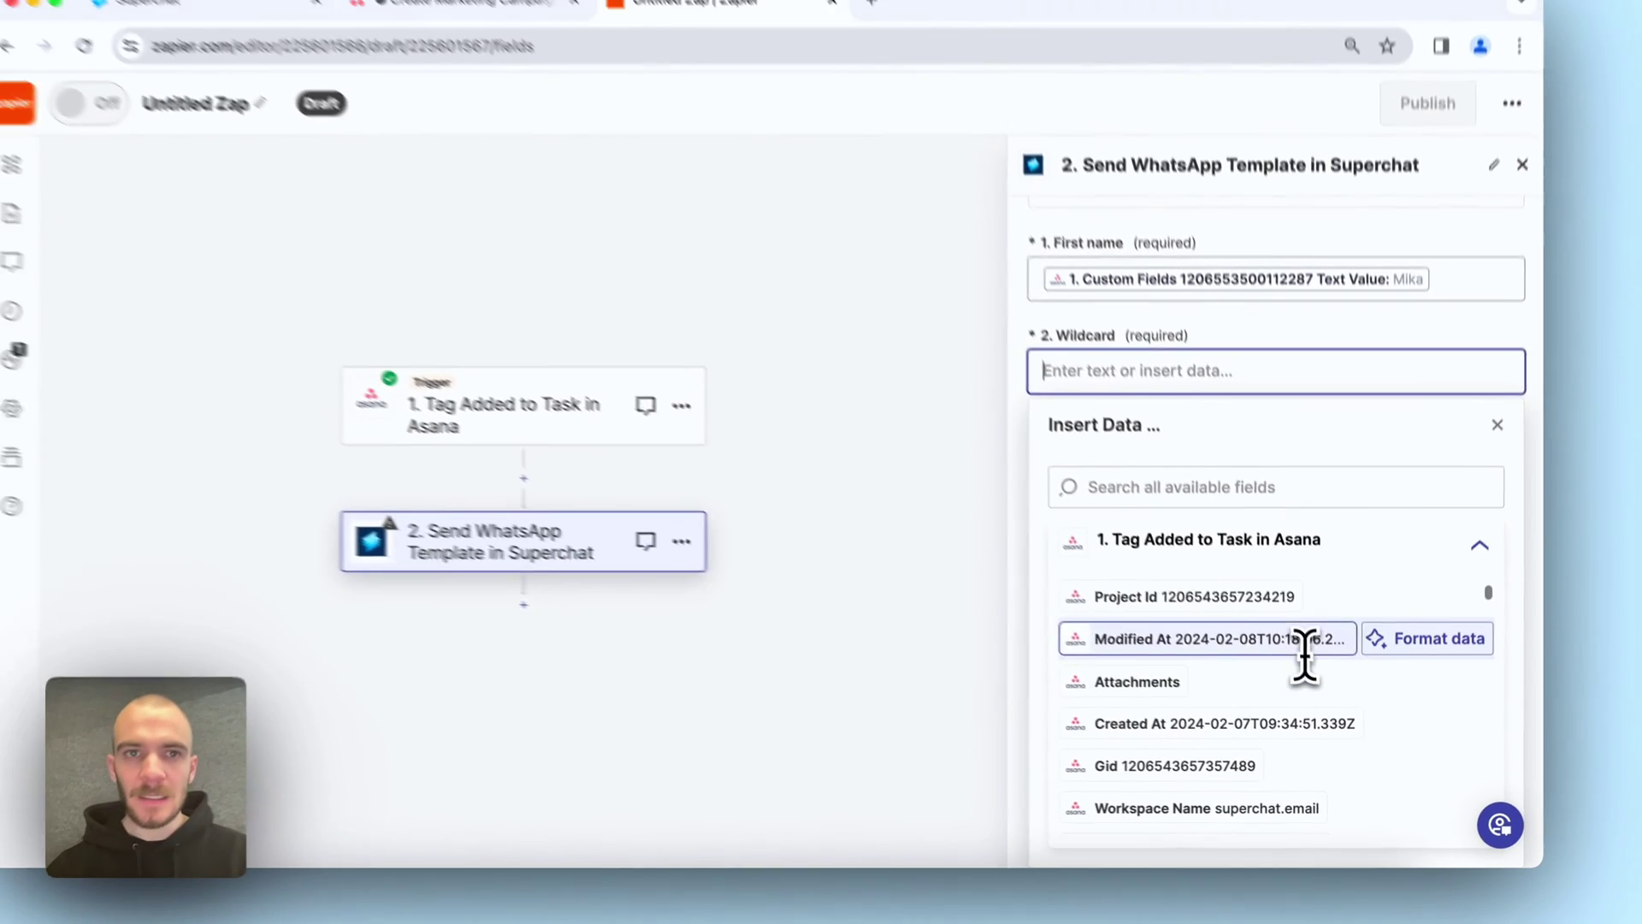
click(492, 80)
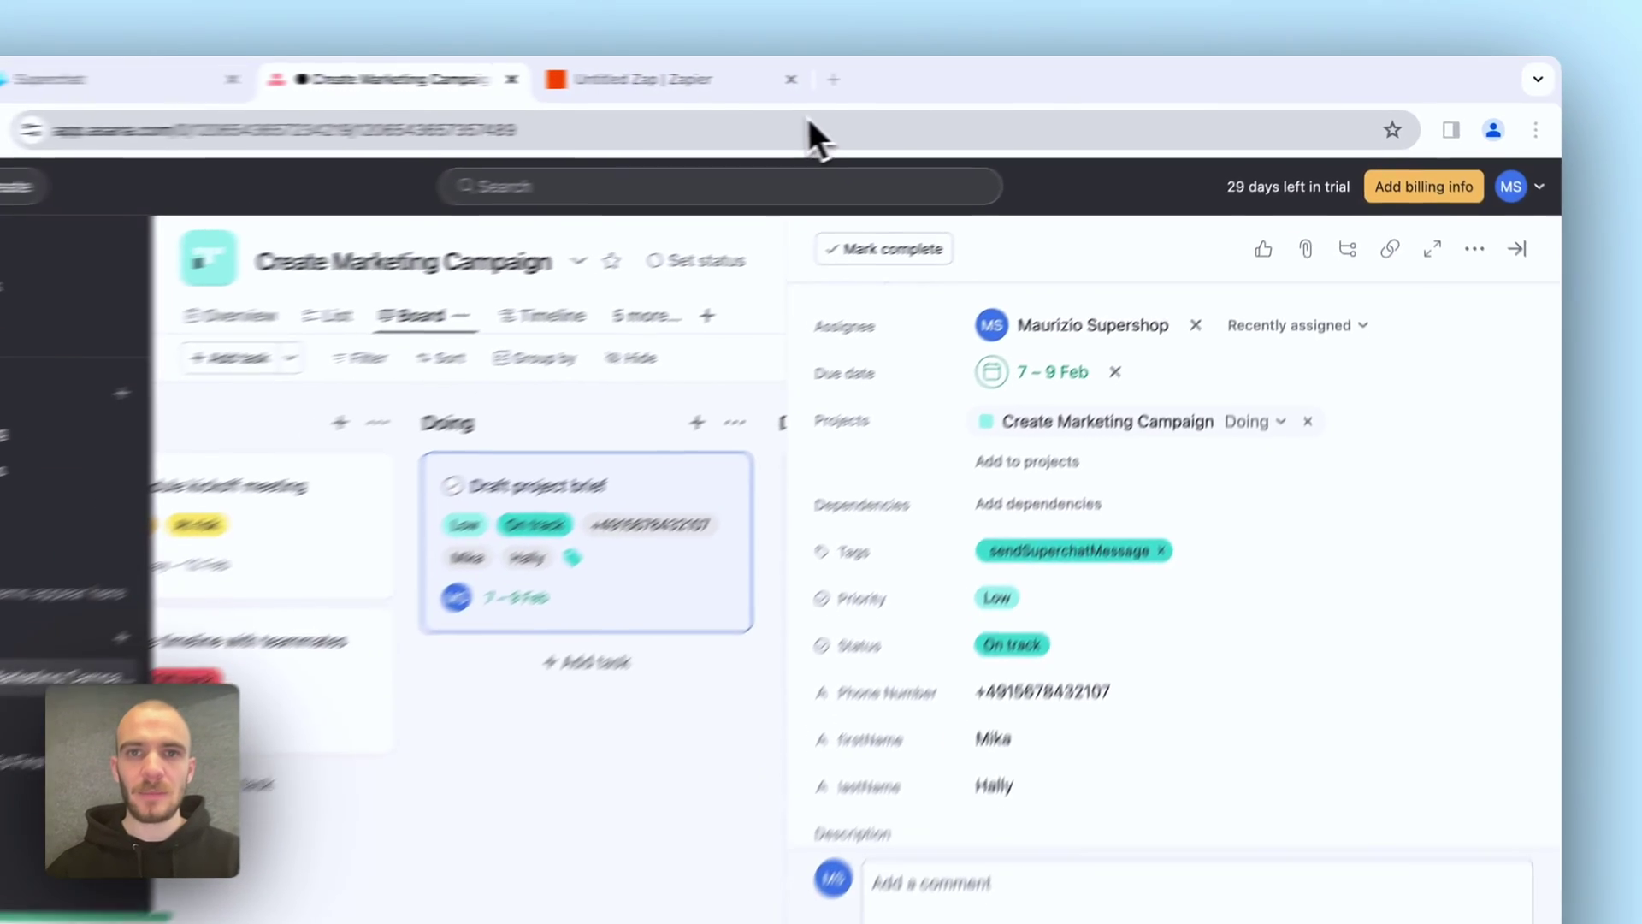
Paste the copied Asana task link into a new tab to read its ID, then return to Zapier
click(834, 79)
key(super+v)
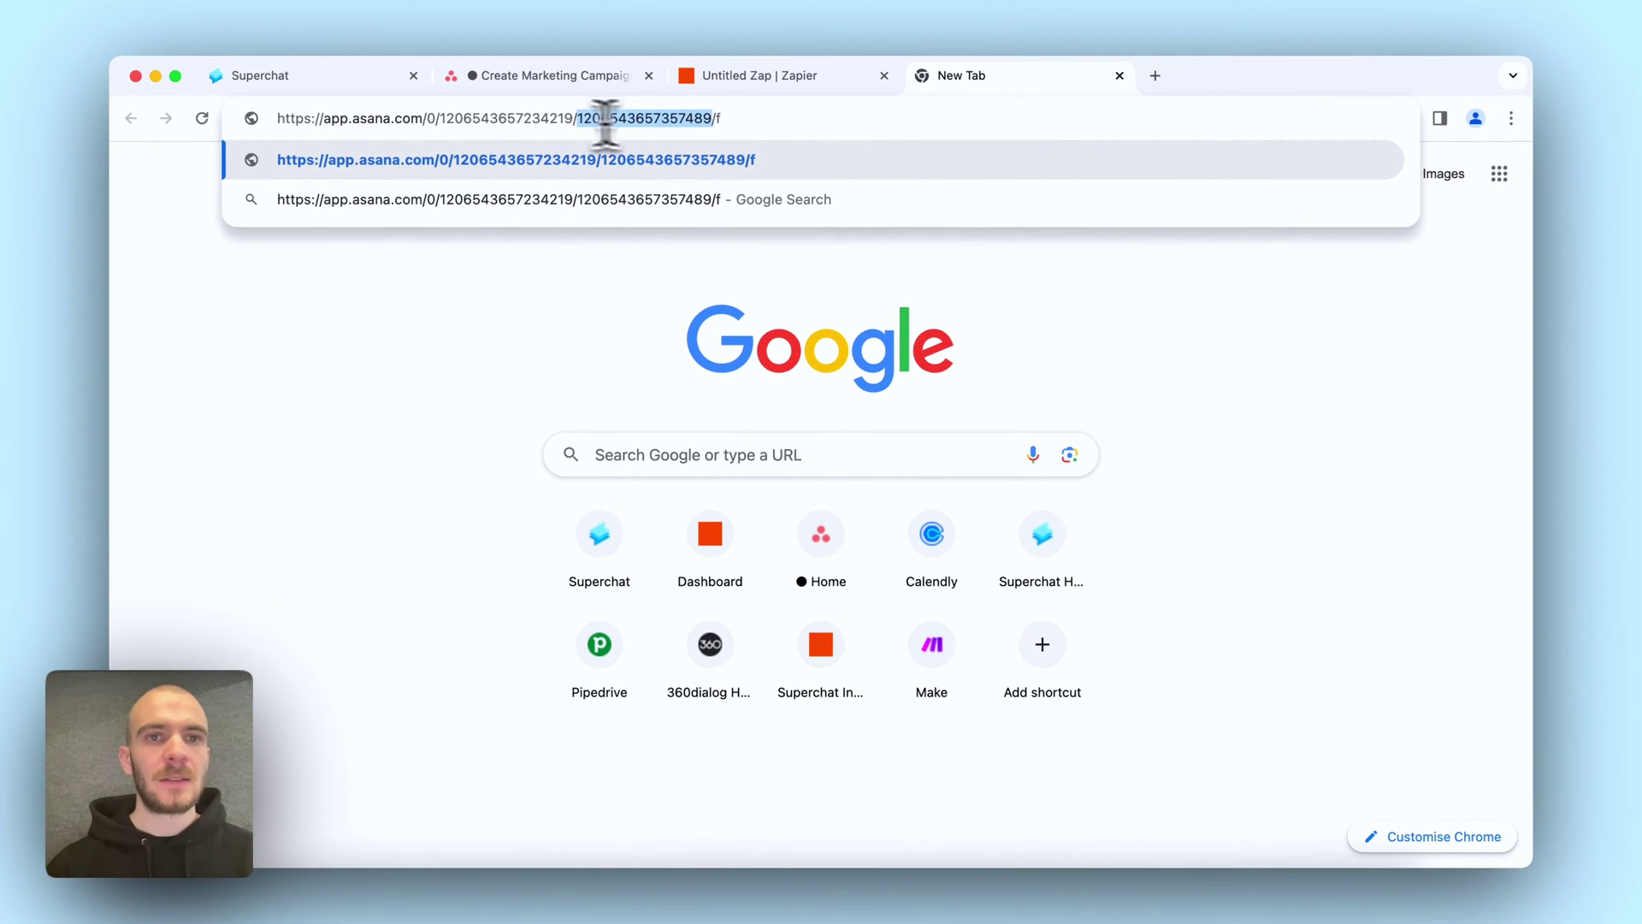
click(357, 82)
click(543, 81)
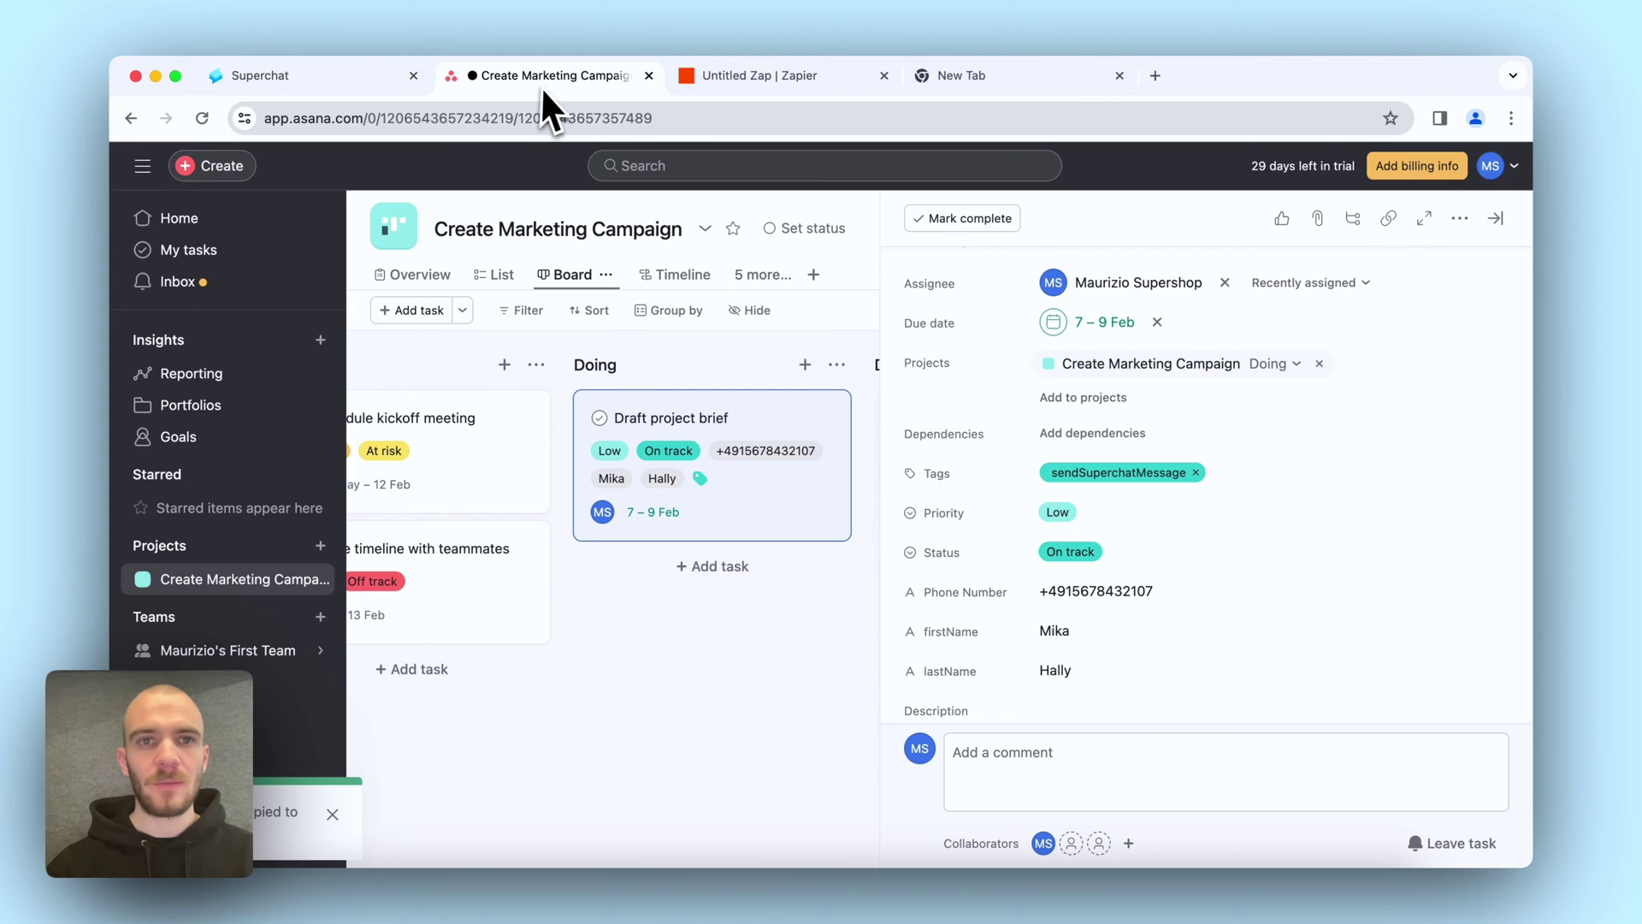
click(726, 82)
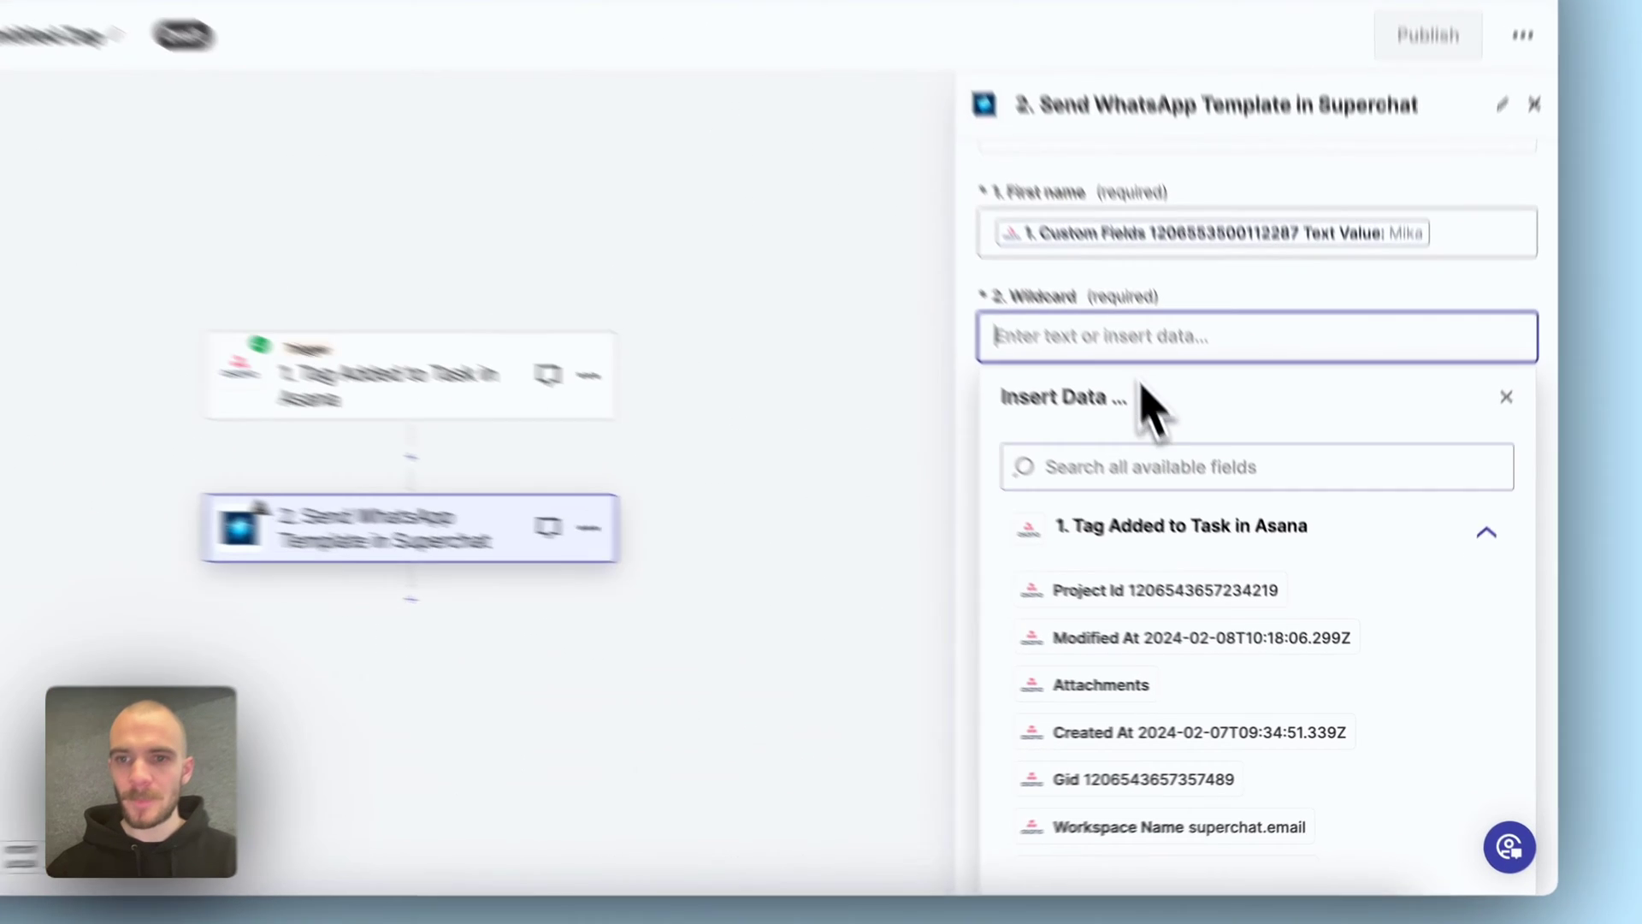
click(1206, 522)
key(super+v)
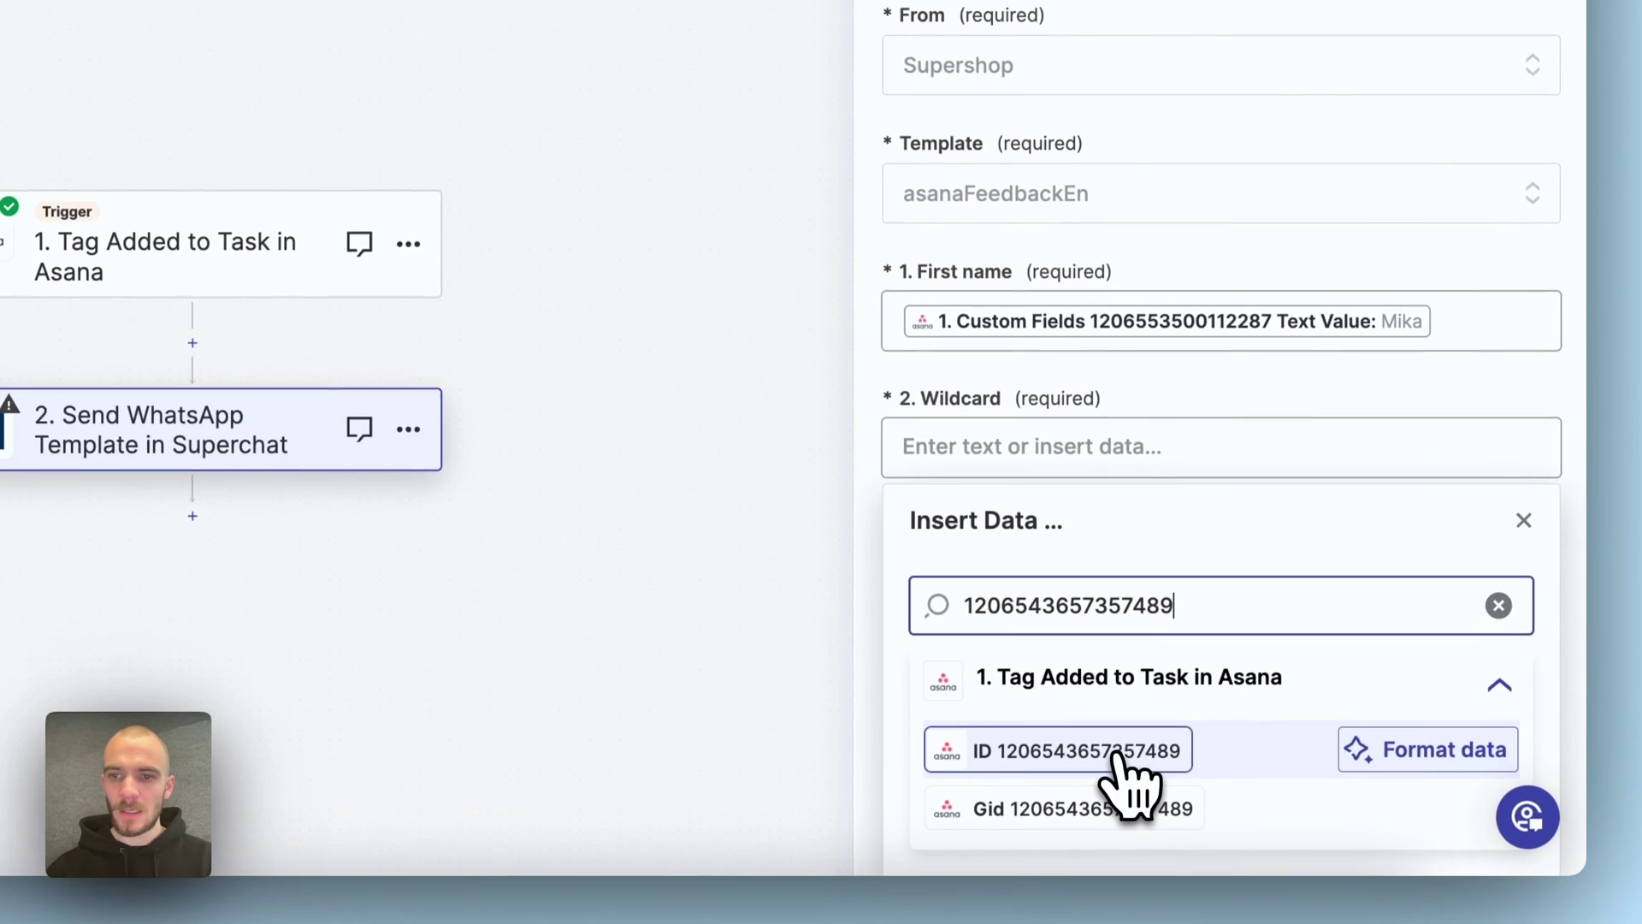
click(1115, 749)
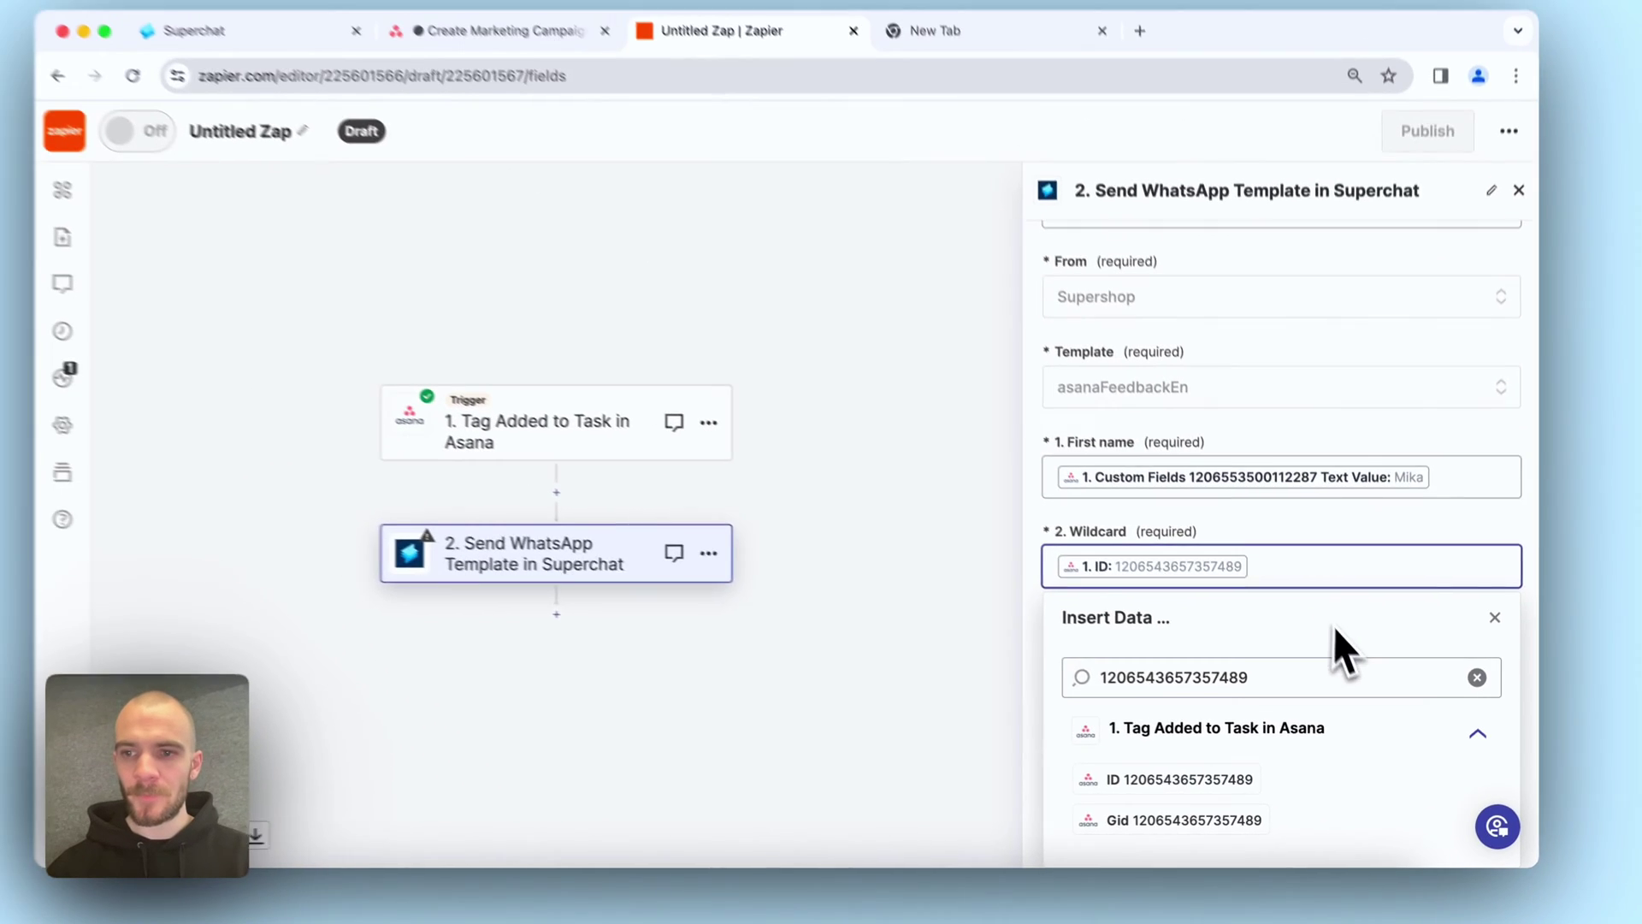
click(1503, 649)
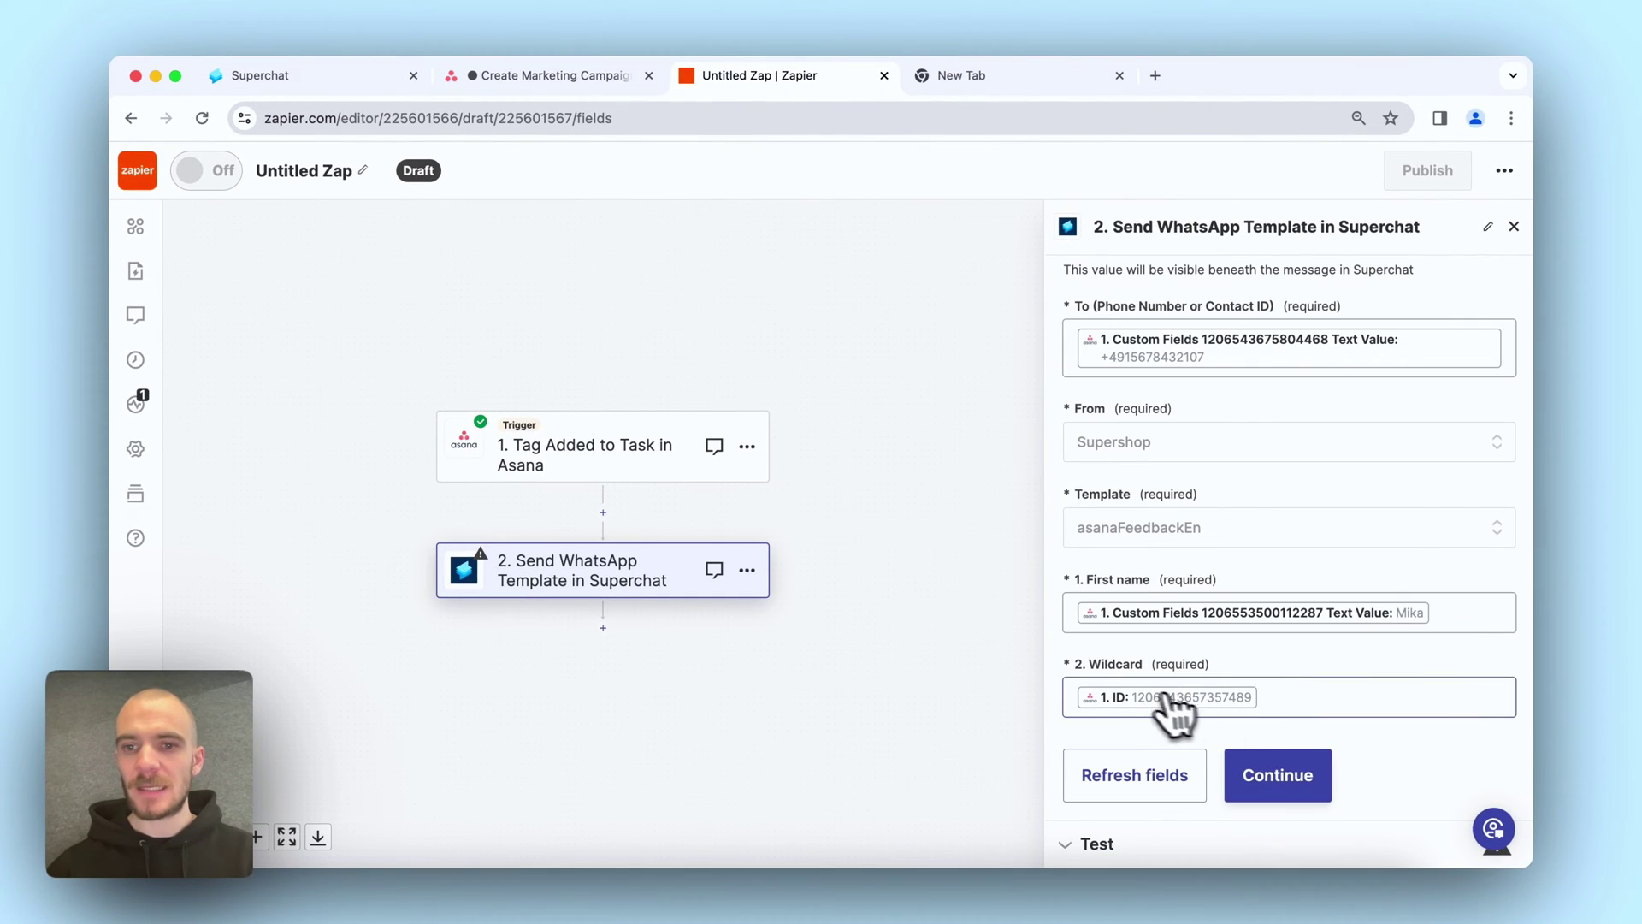
click(596, 76)
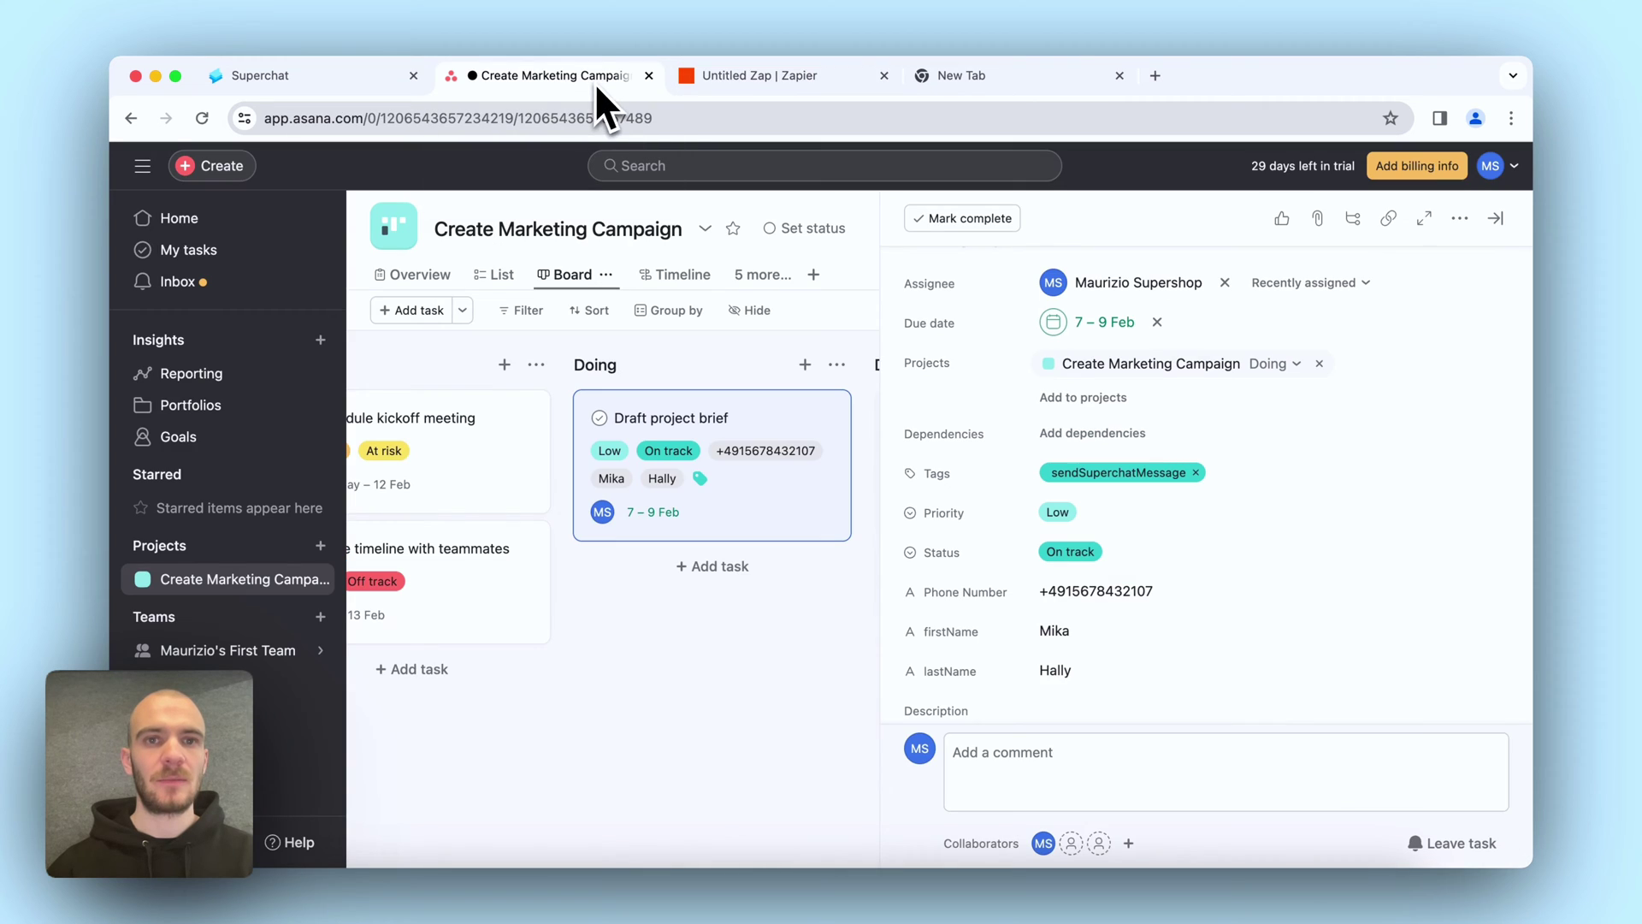
click(560, 118)
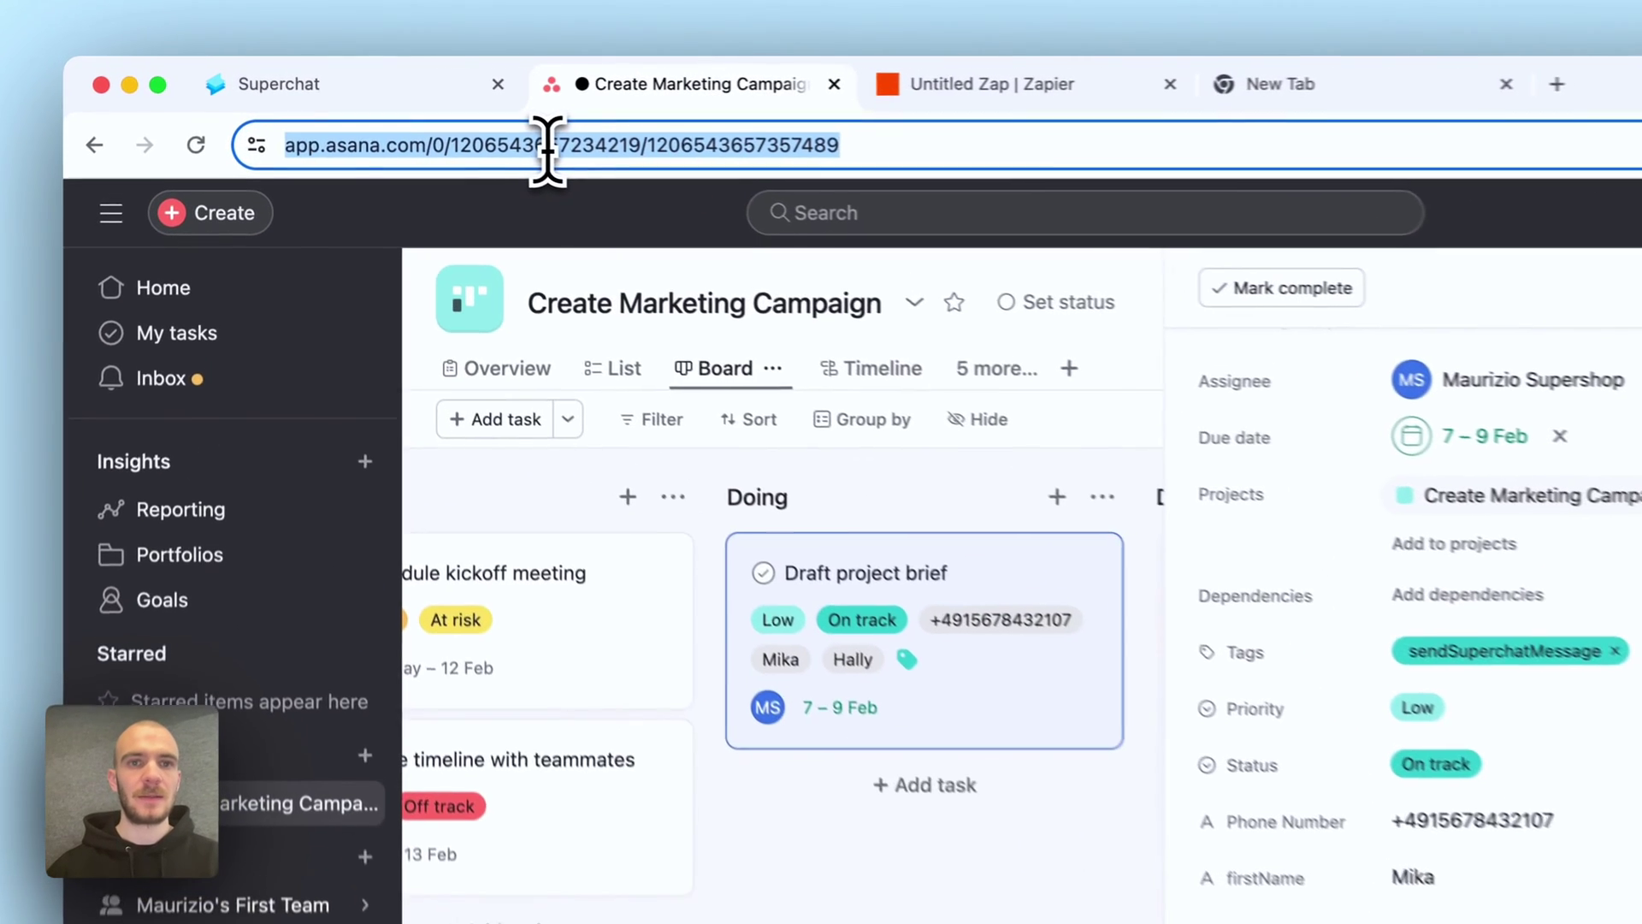
click(599, 146)
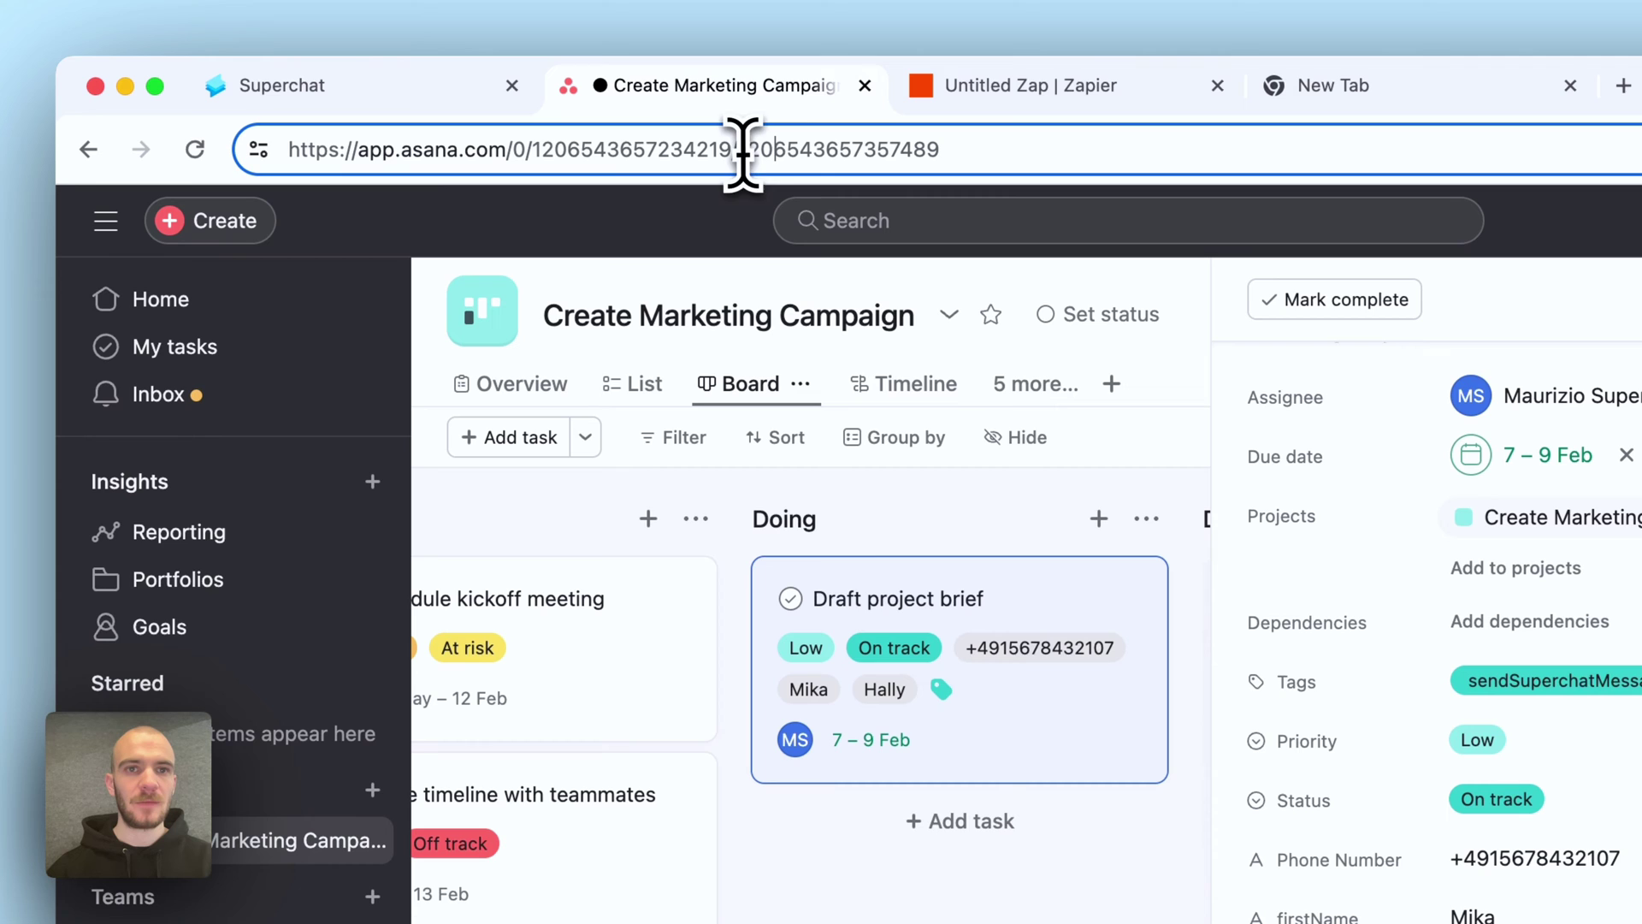
drag(736, 149, 267, 139)
key(ctrl+c)
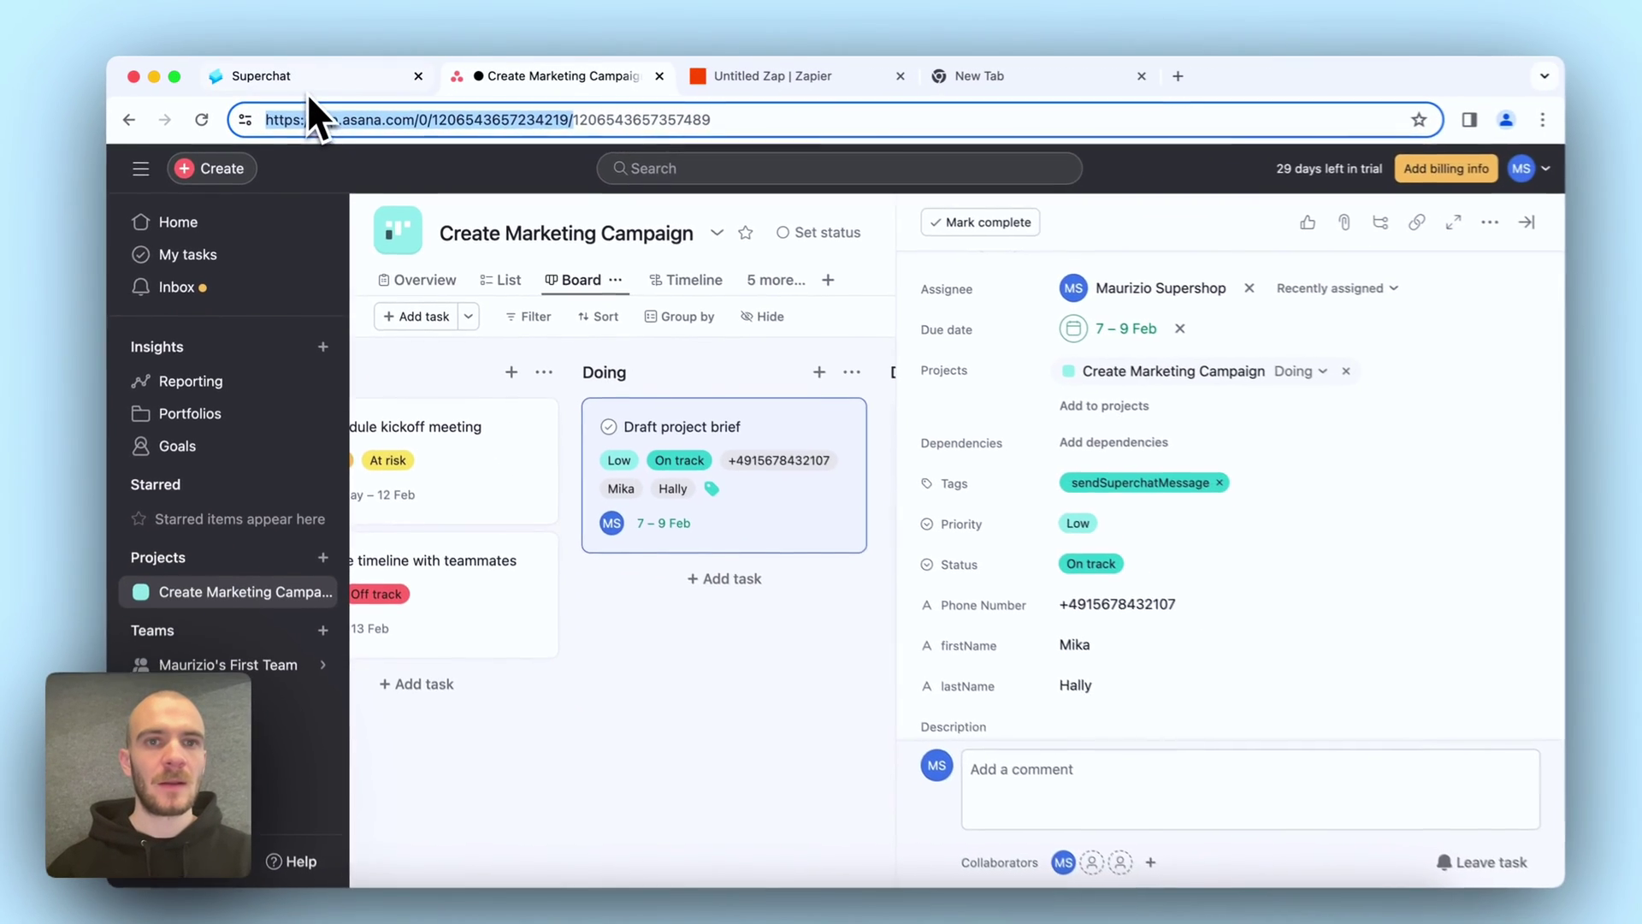
click(346, 101)
Paste the Asana link prefix before the Wildcard ID, then send a test WhatsApp message to Superchat
click(708, 82)
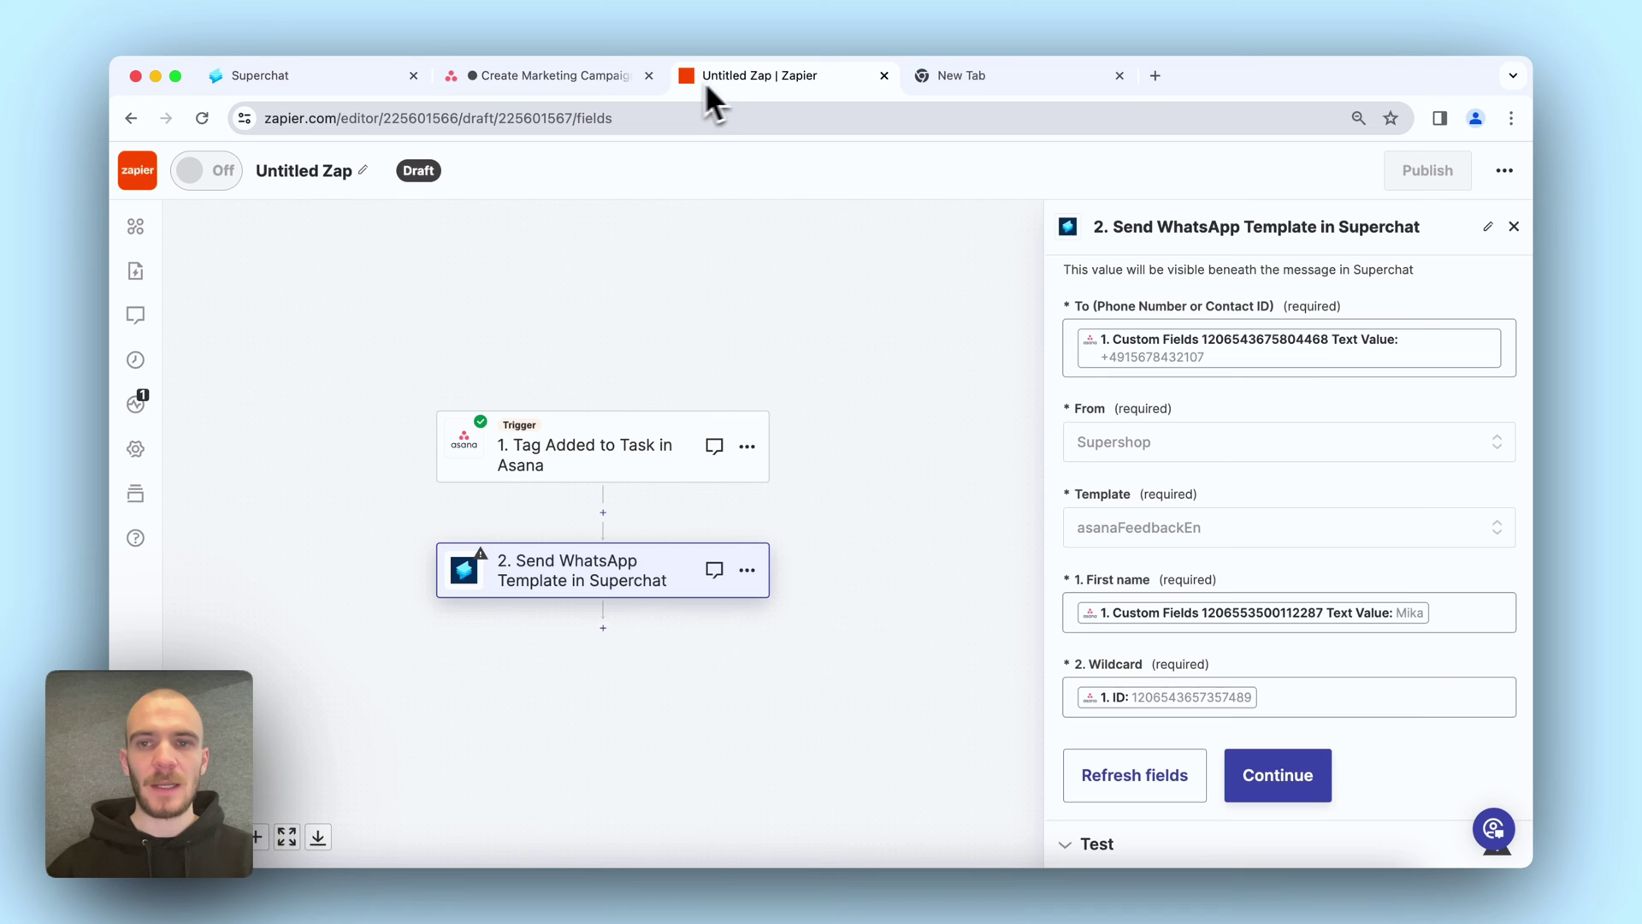
click(1090, 604)
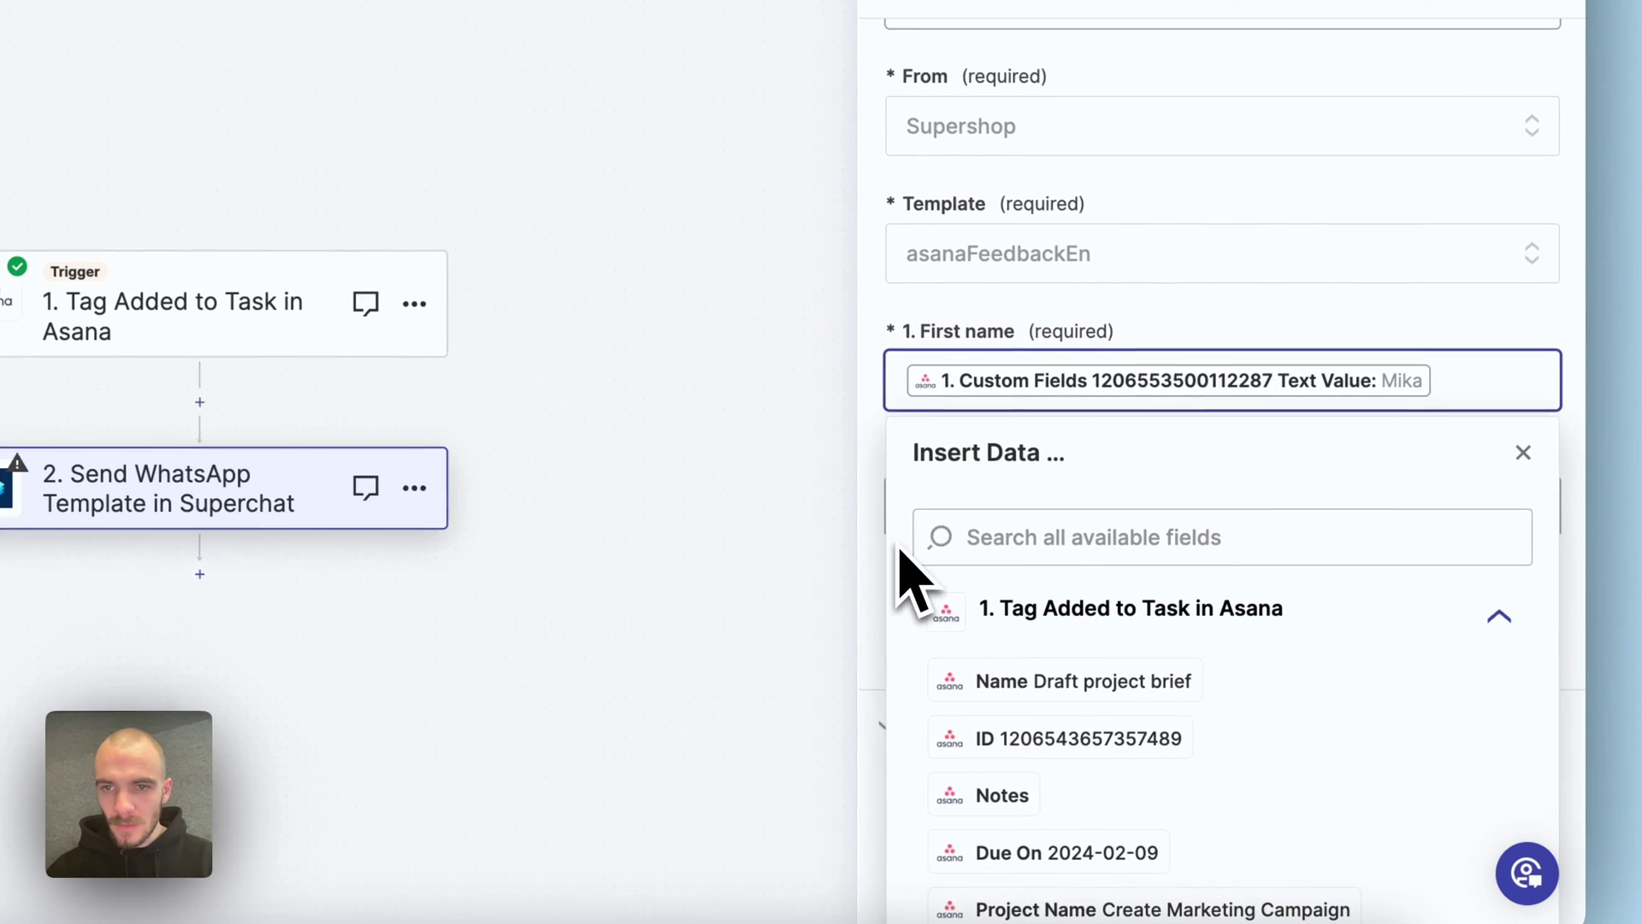
click(1300, 467)
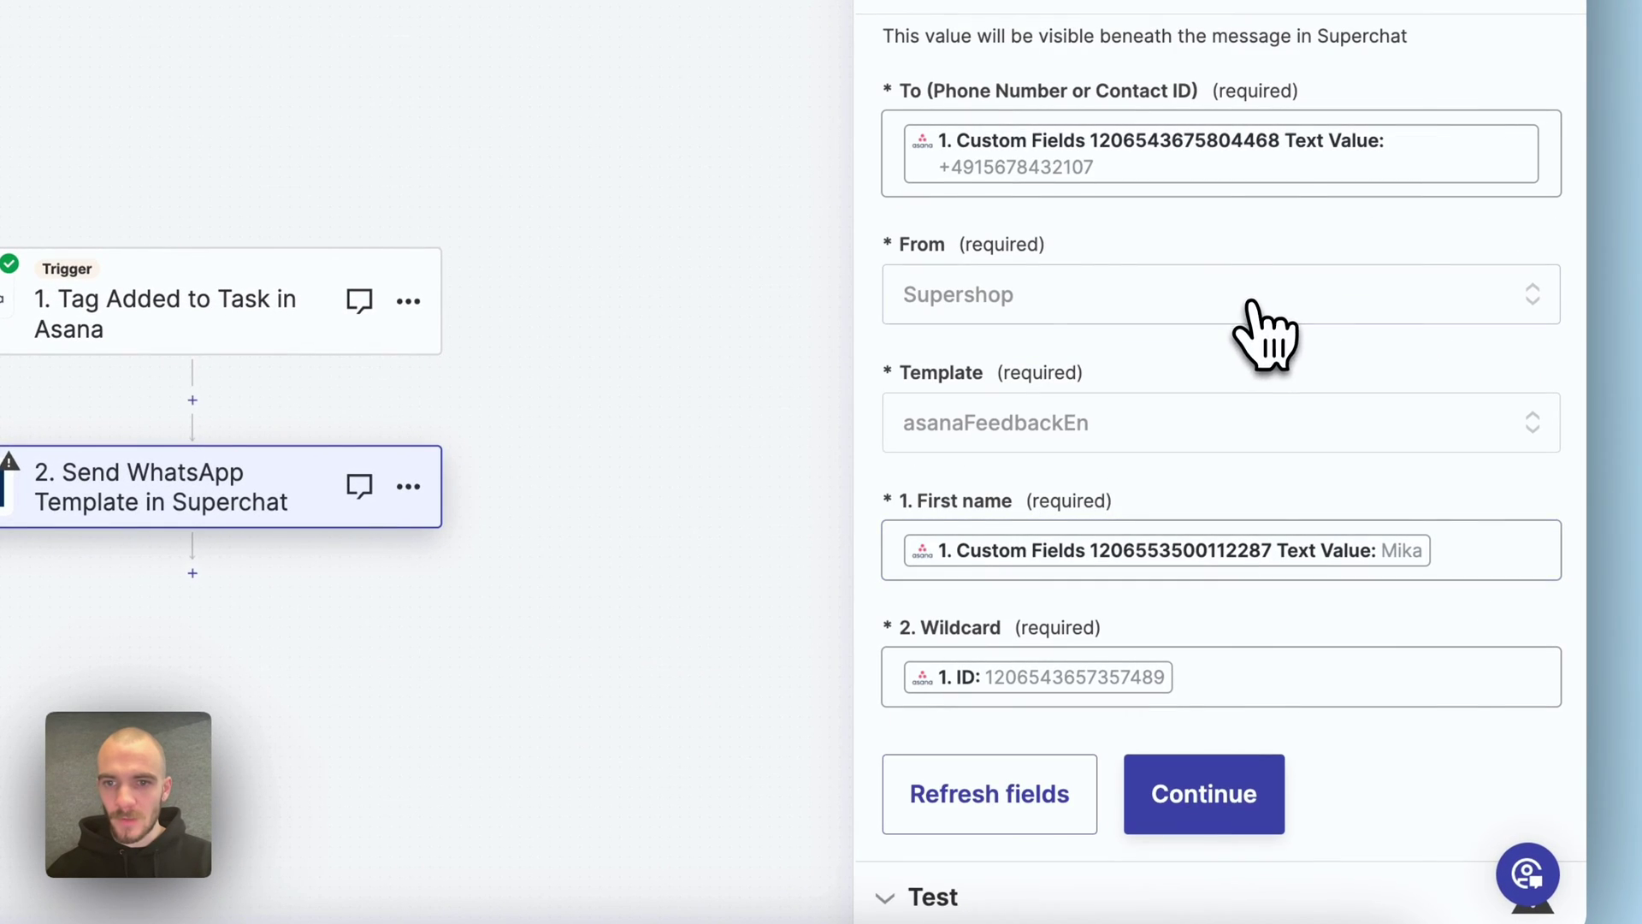
click(895, 667)
key(ctrl+v)
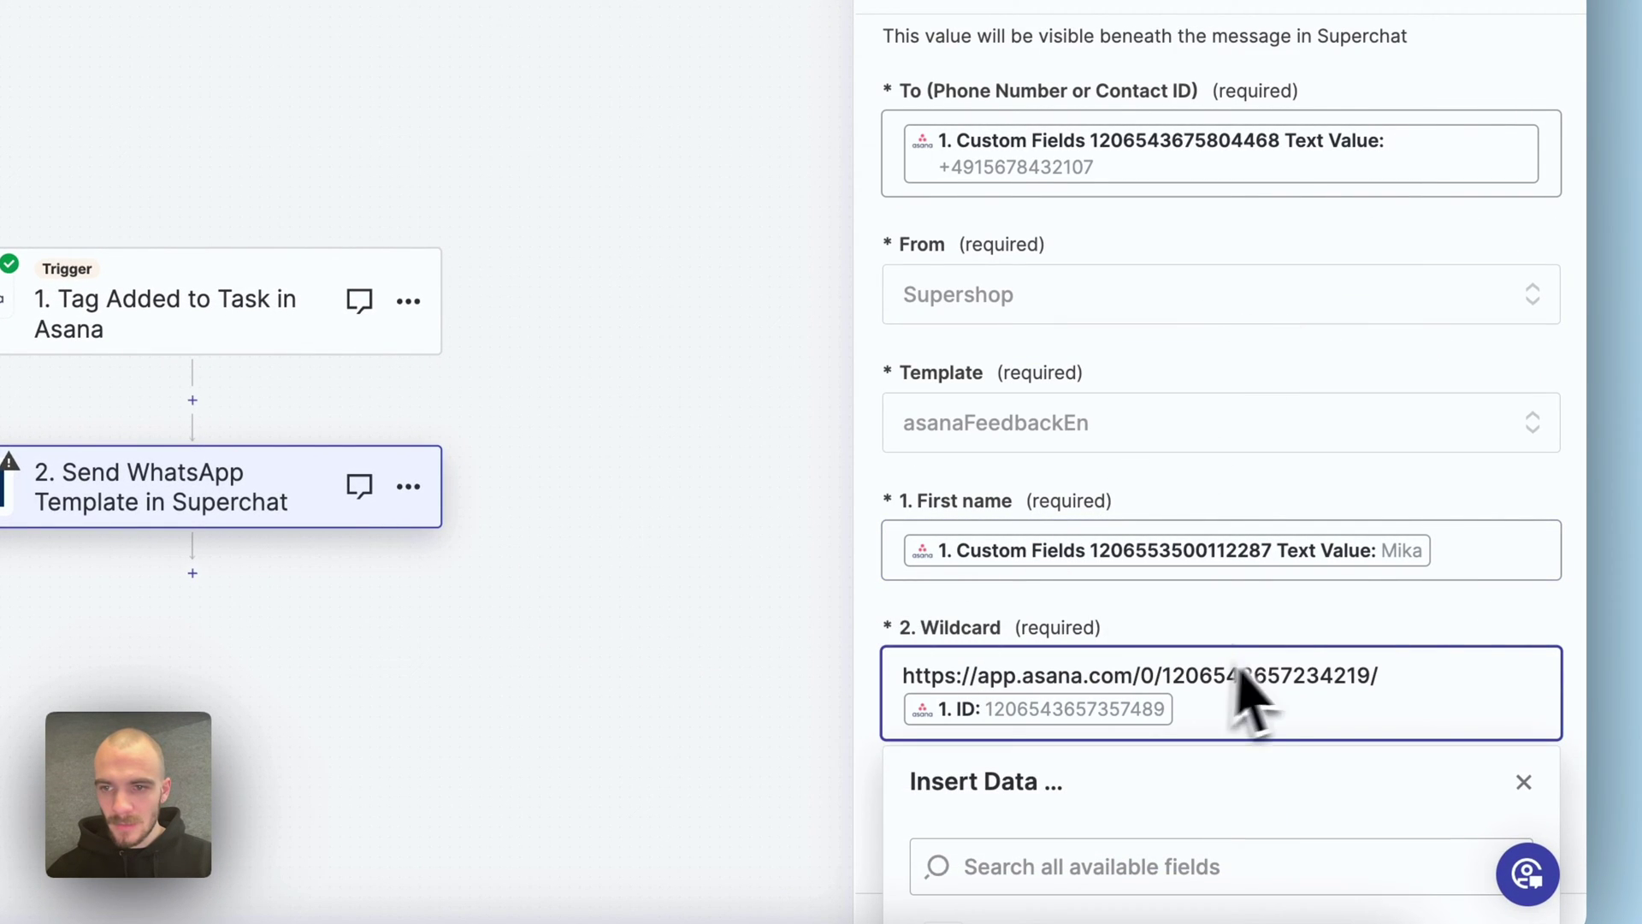
click(1521, 623)
click(1214, 795)
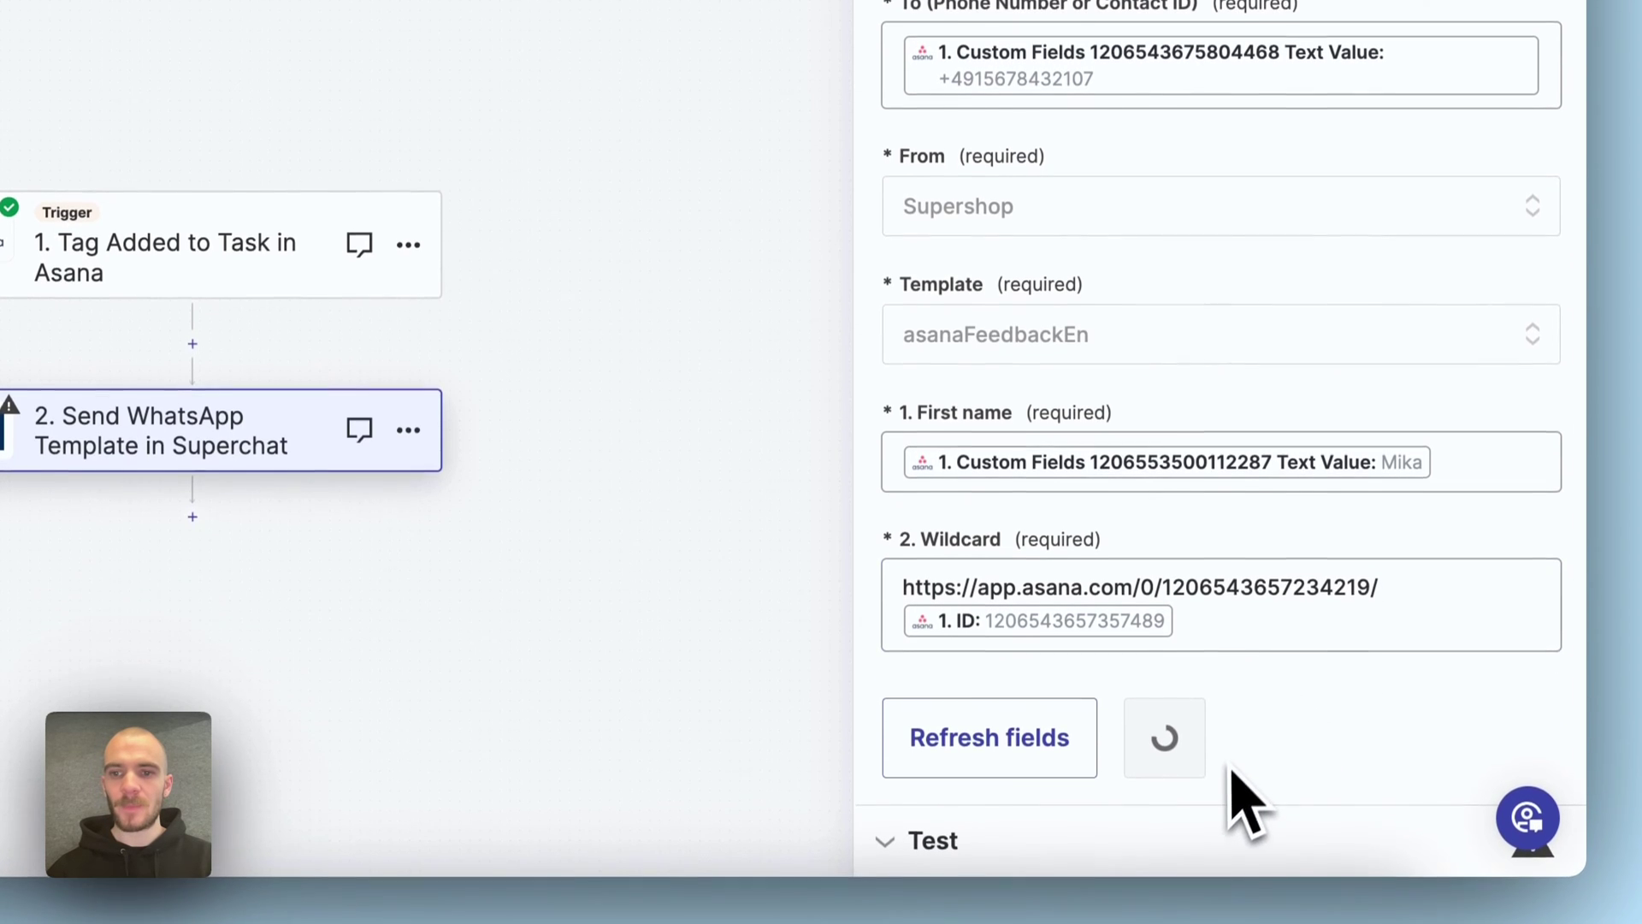
click(1219, 791)
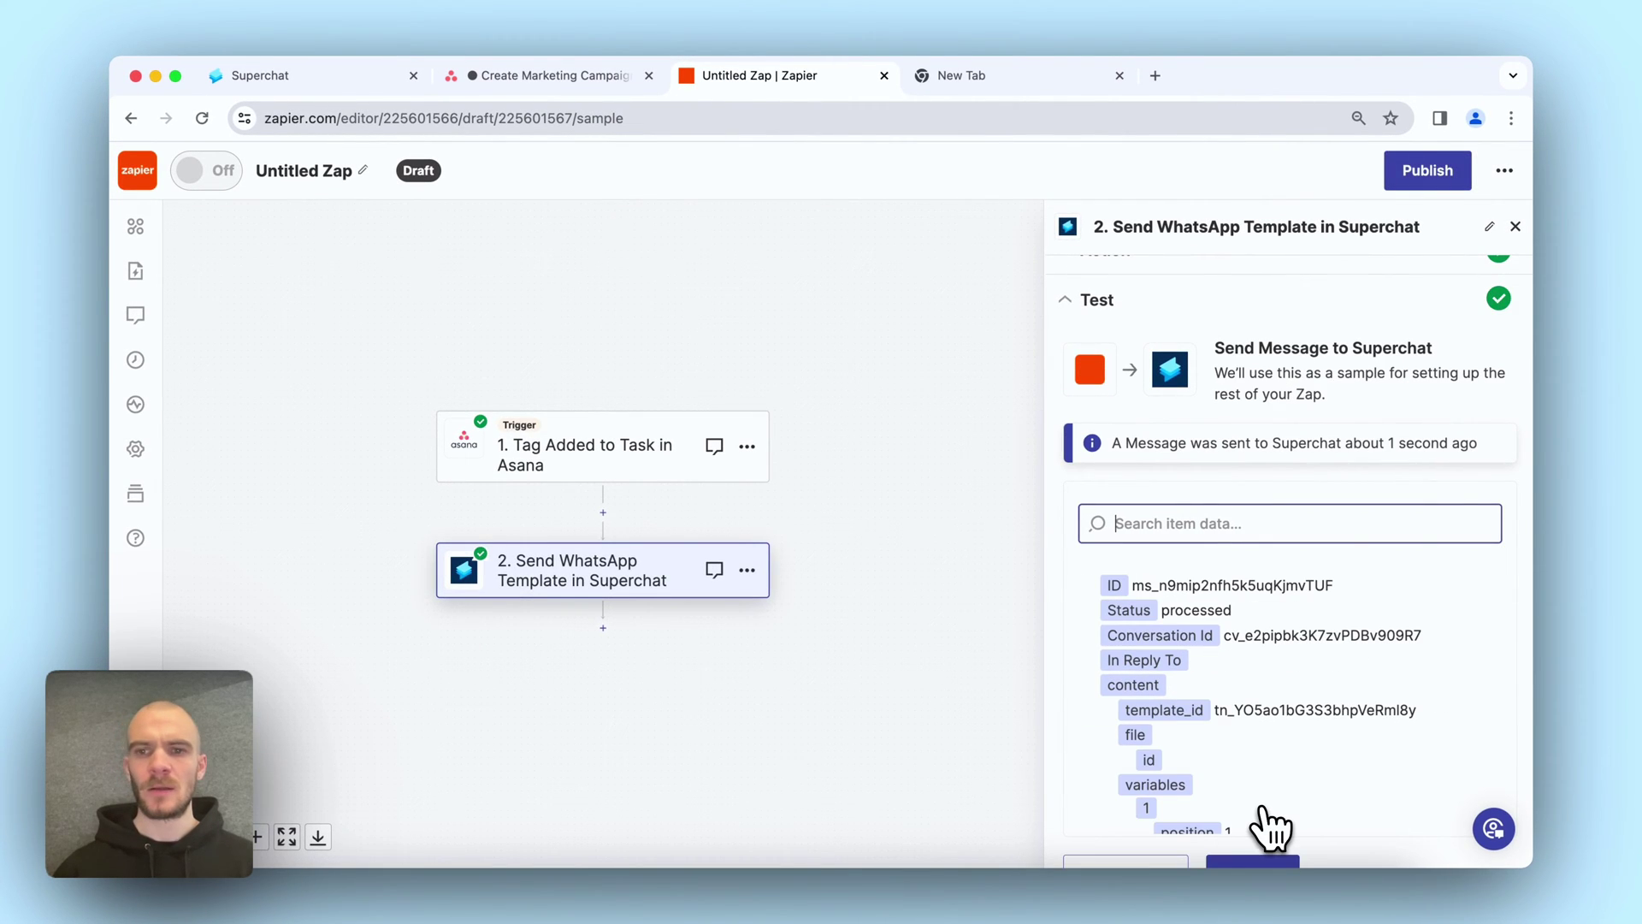
Close the asanaFeedbackEn template in Superchat and open the Inbox to find the delivered test message
click(332, 83)
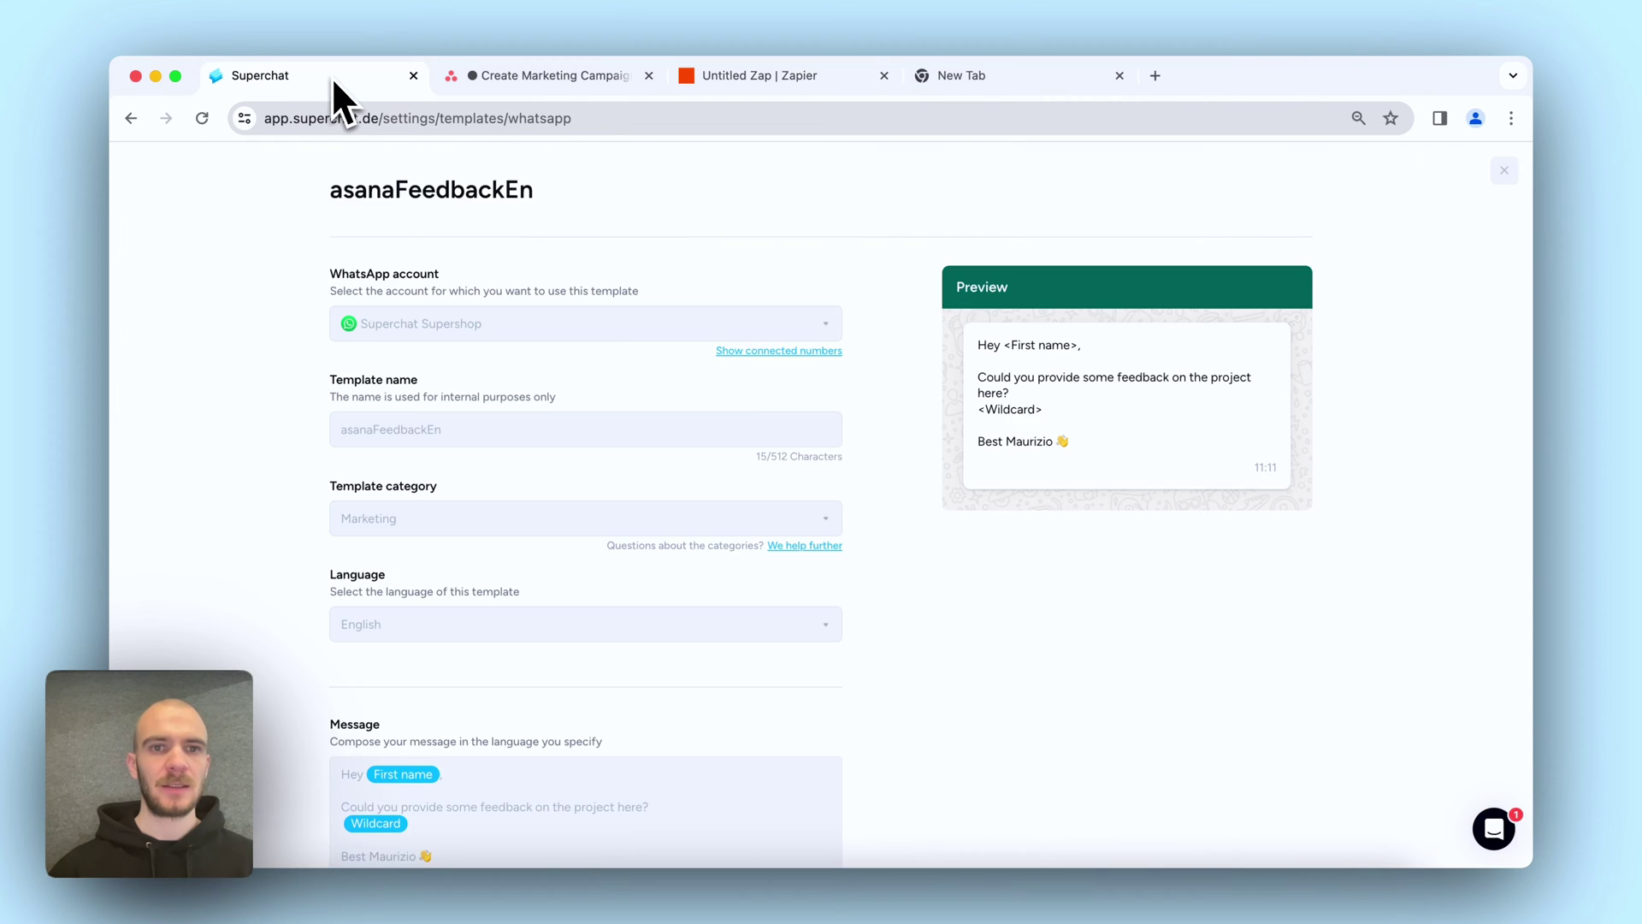
click(1504, 170)
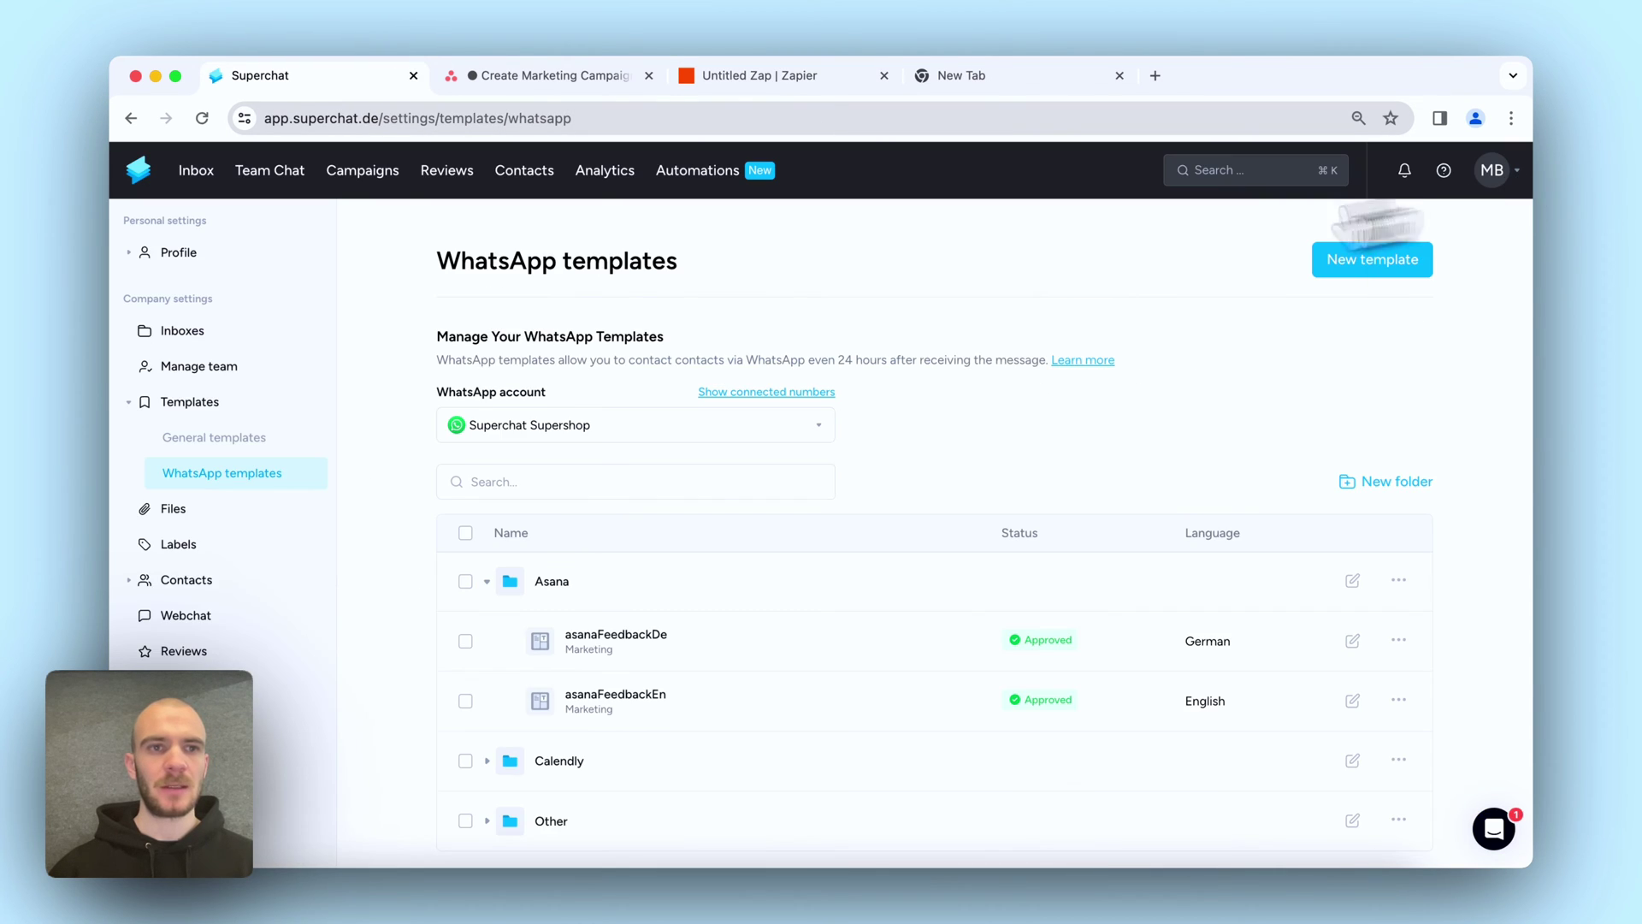
click(197, 172)
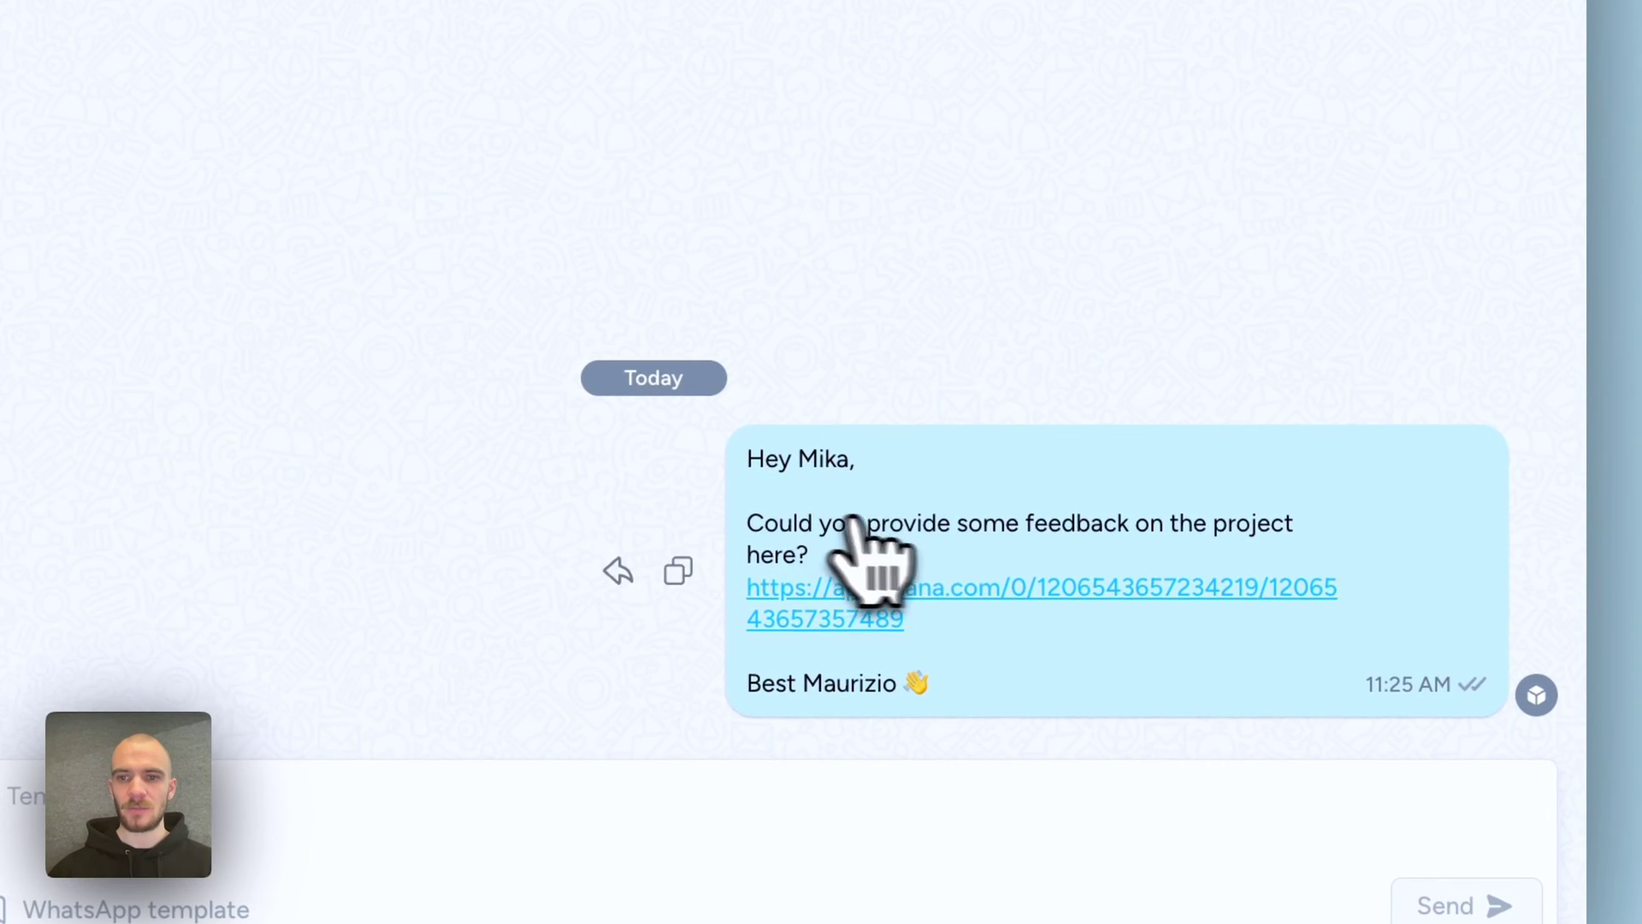
Follow the message link to the Draft project brief task and post the comment 'Very nice!'
click(888, 617)
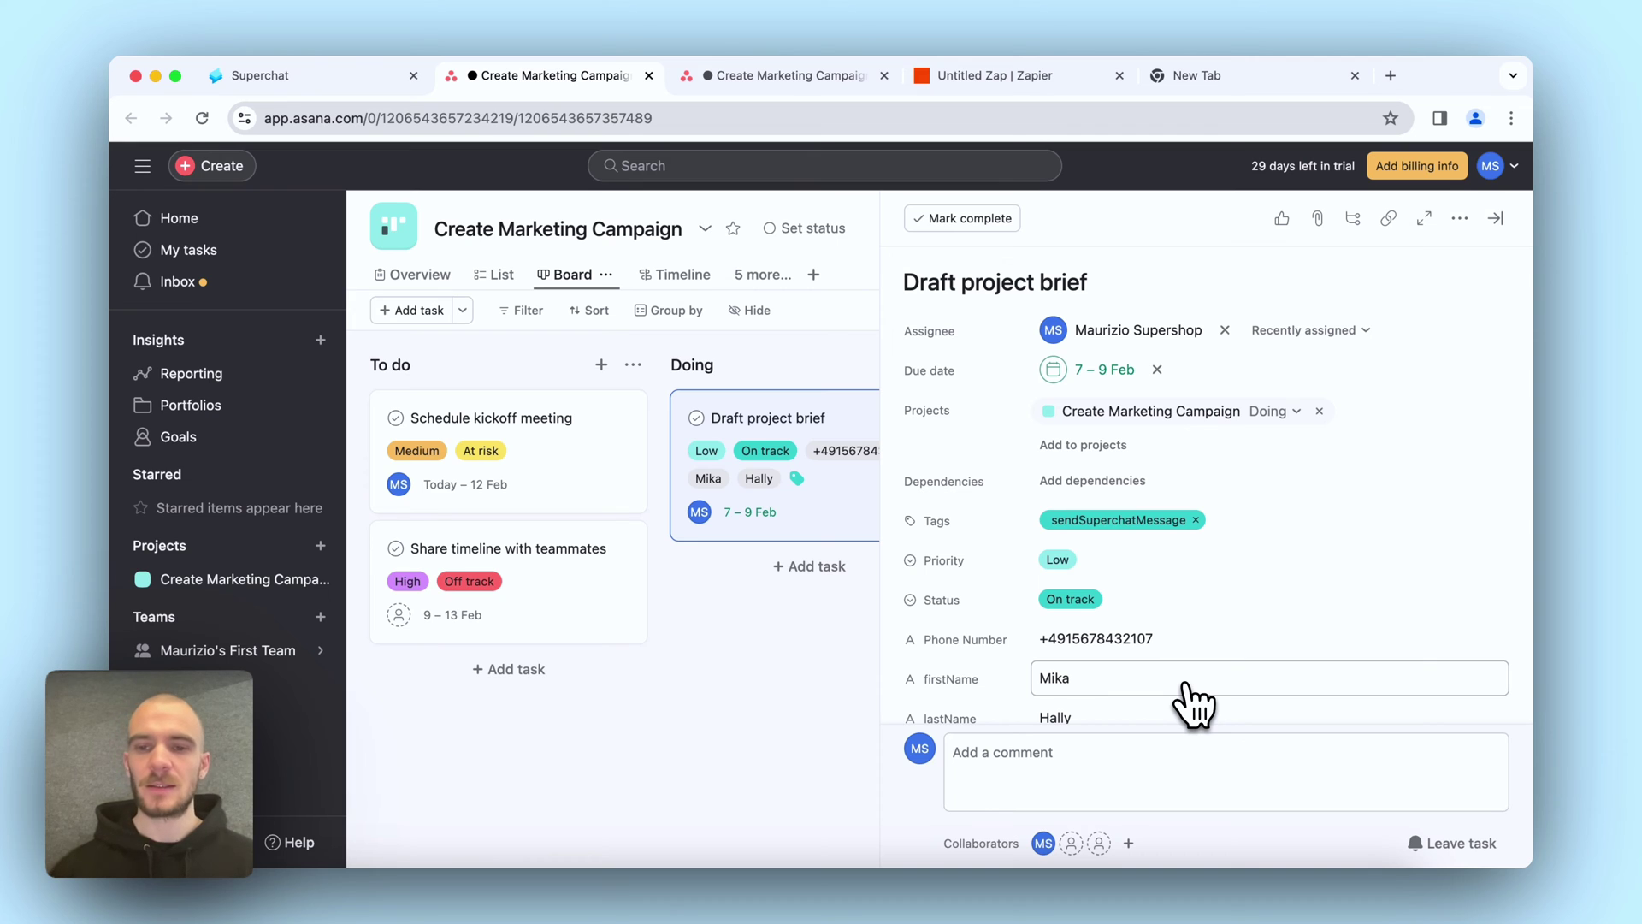
scroll(1193, 703, down, 5)
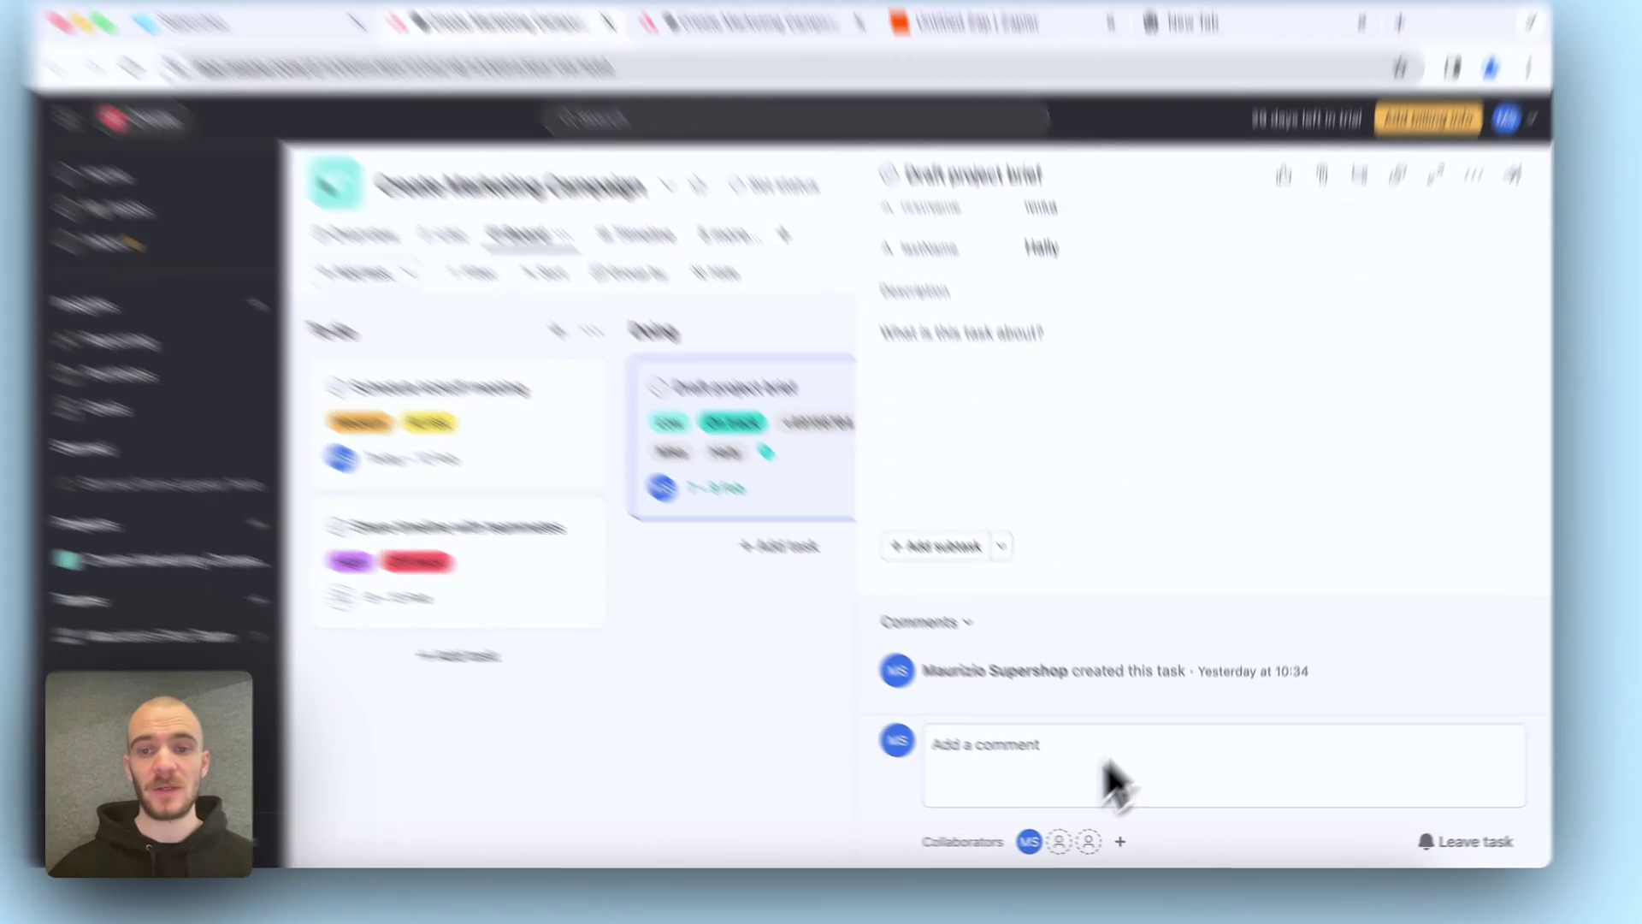
click(1111, 774)
text(Very nice!)
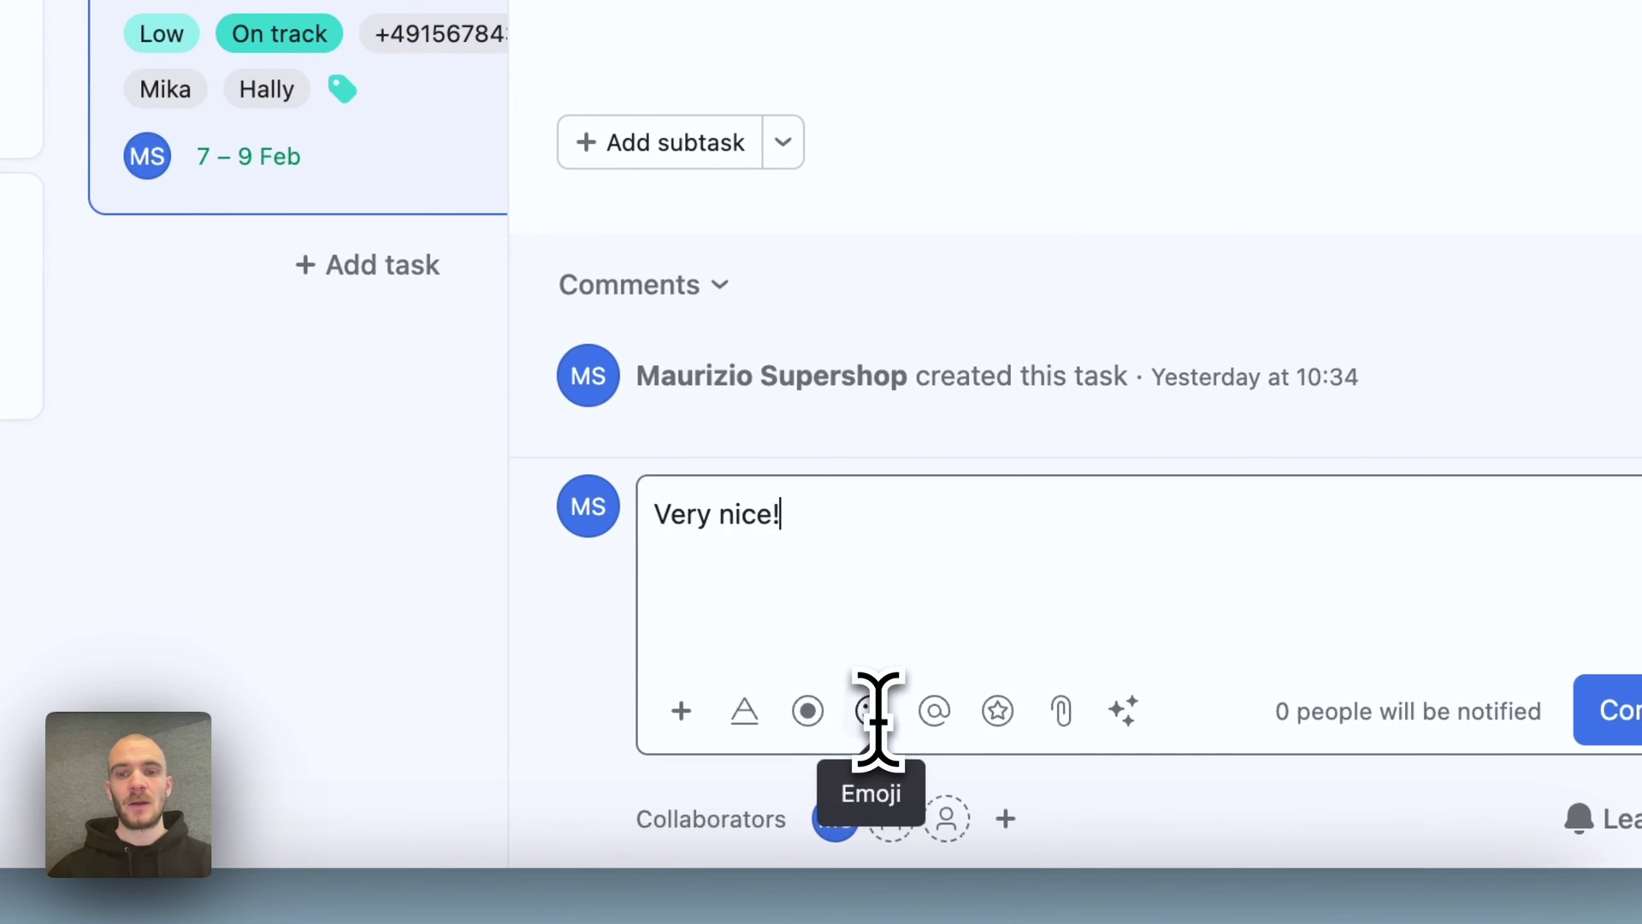
key(super+Return)
Switch back to the Superchat test conversation and wait for the 'i like it' reply
click(240, 74)
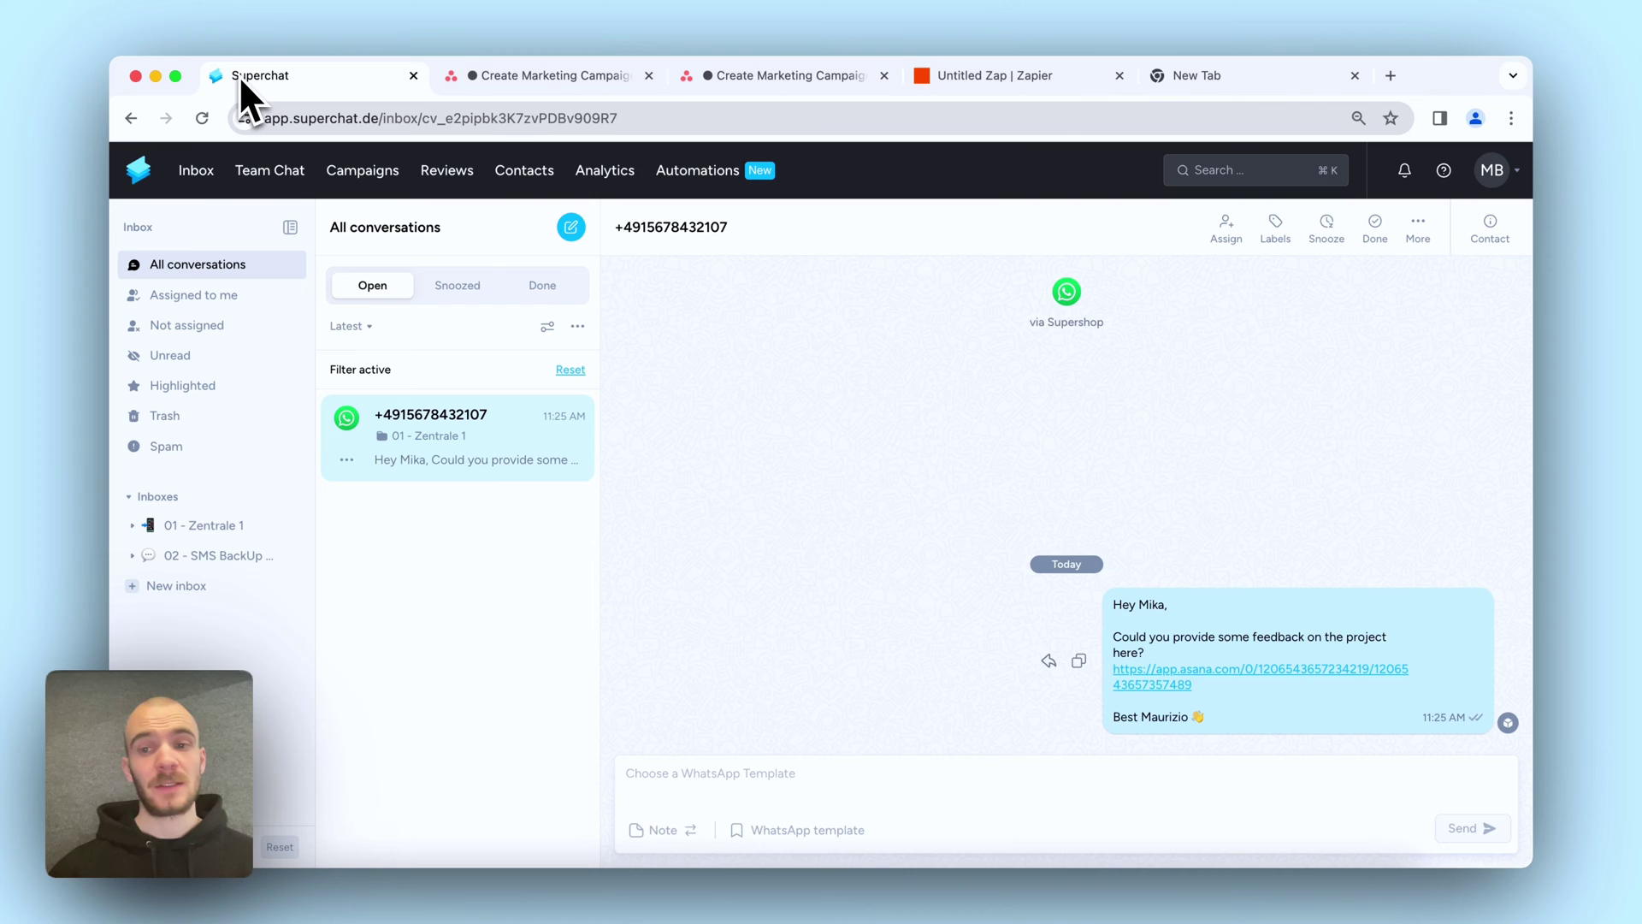